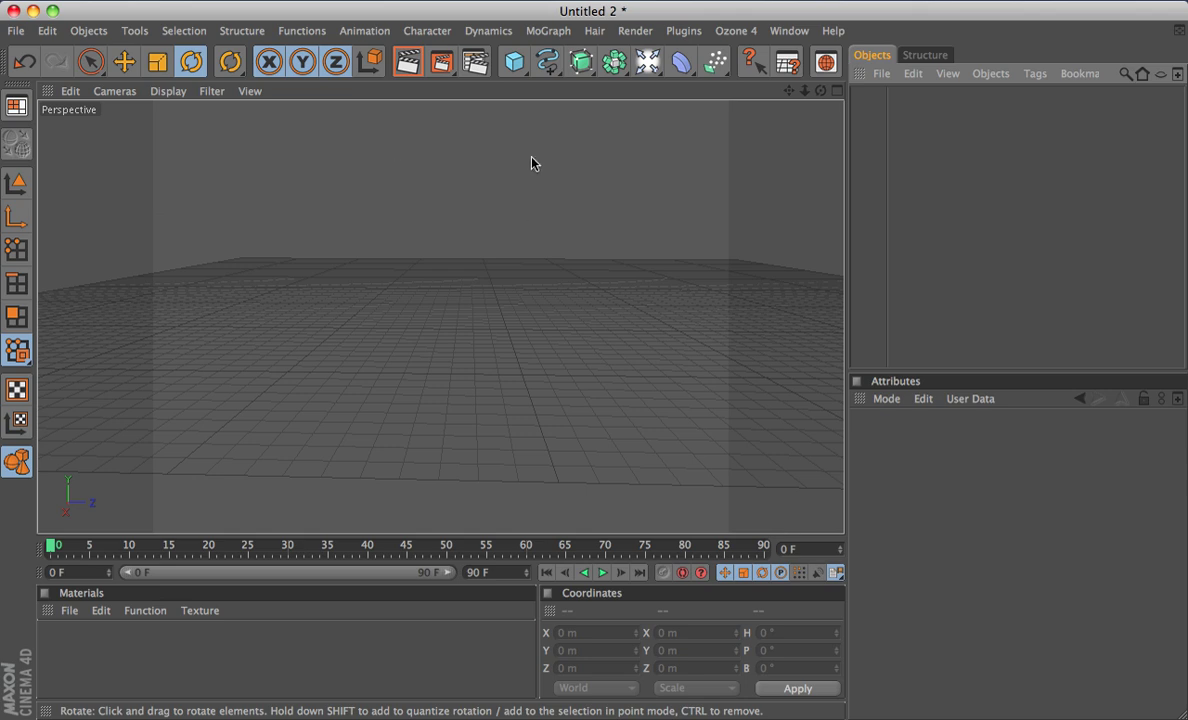
# Step: Add a Capsule primitive to the scene and make it editable as a polygon object
pyautogui.click(516, 63)
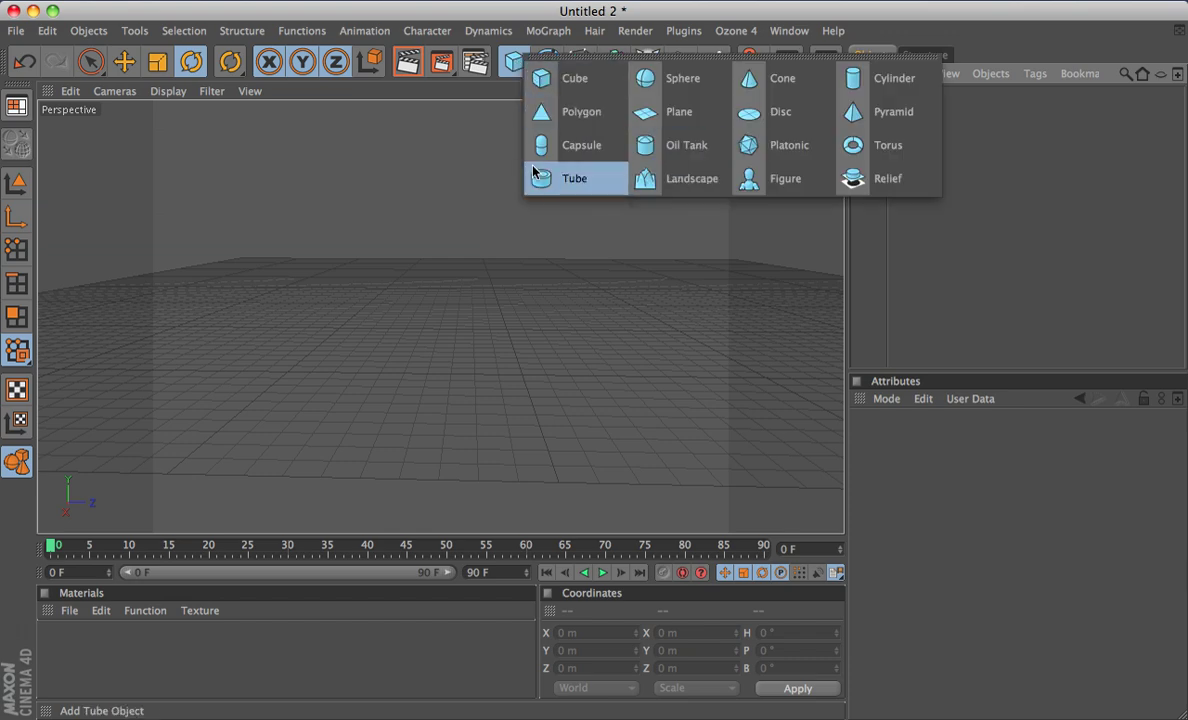
pyautogui.click(594, 146)
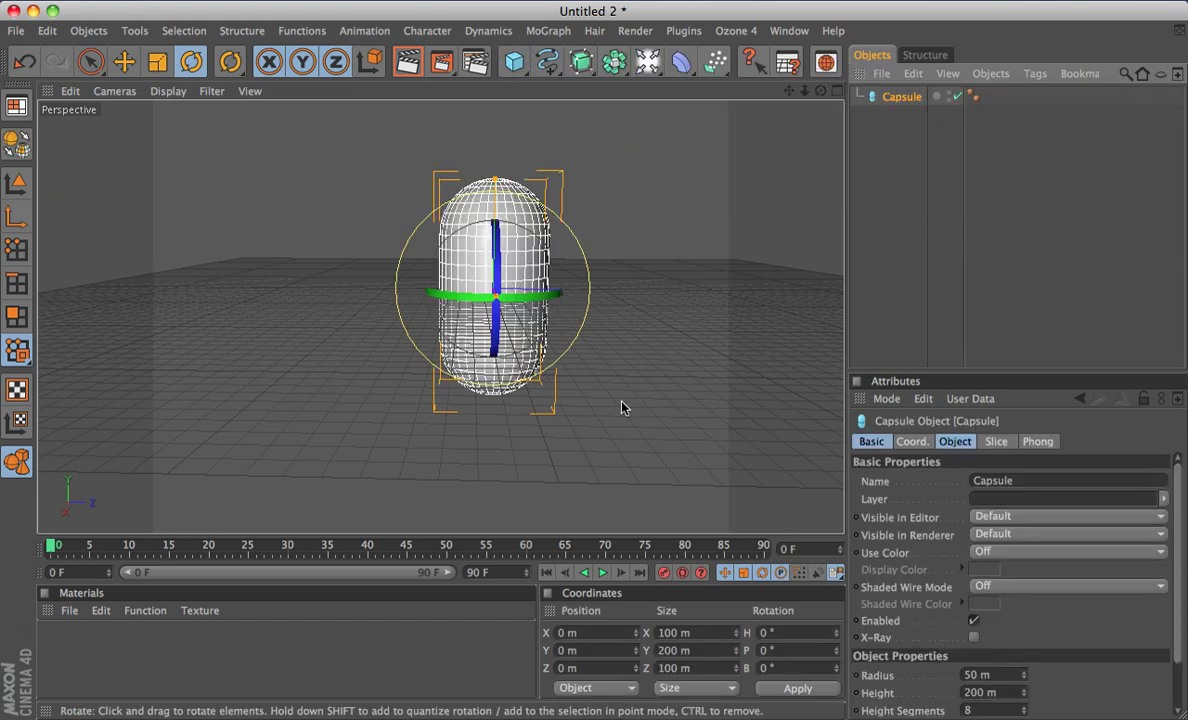
pyautogui.keyDown('alt'); pyautogui.moveTo(621, 406); pyautogui.dragTo(597, 397); pyautogui.keyUp('alt')
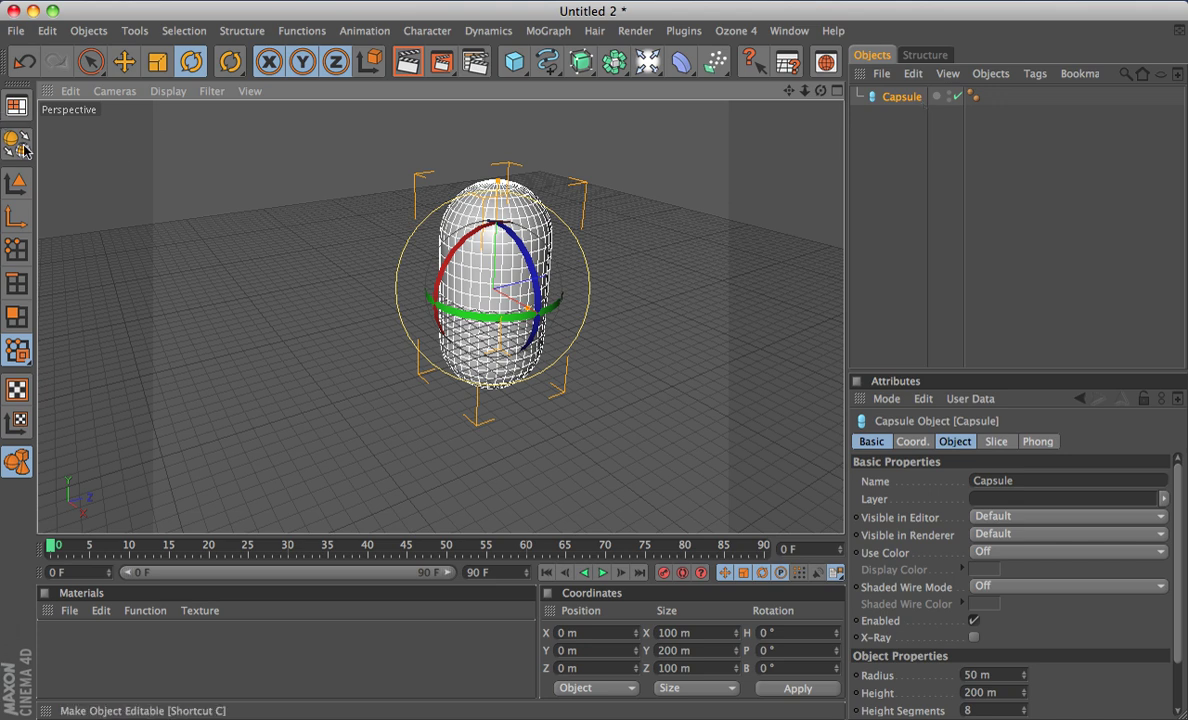
pyautogui.click(304, 31)
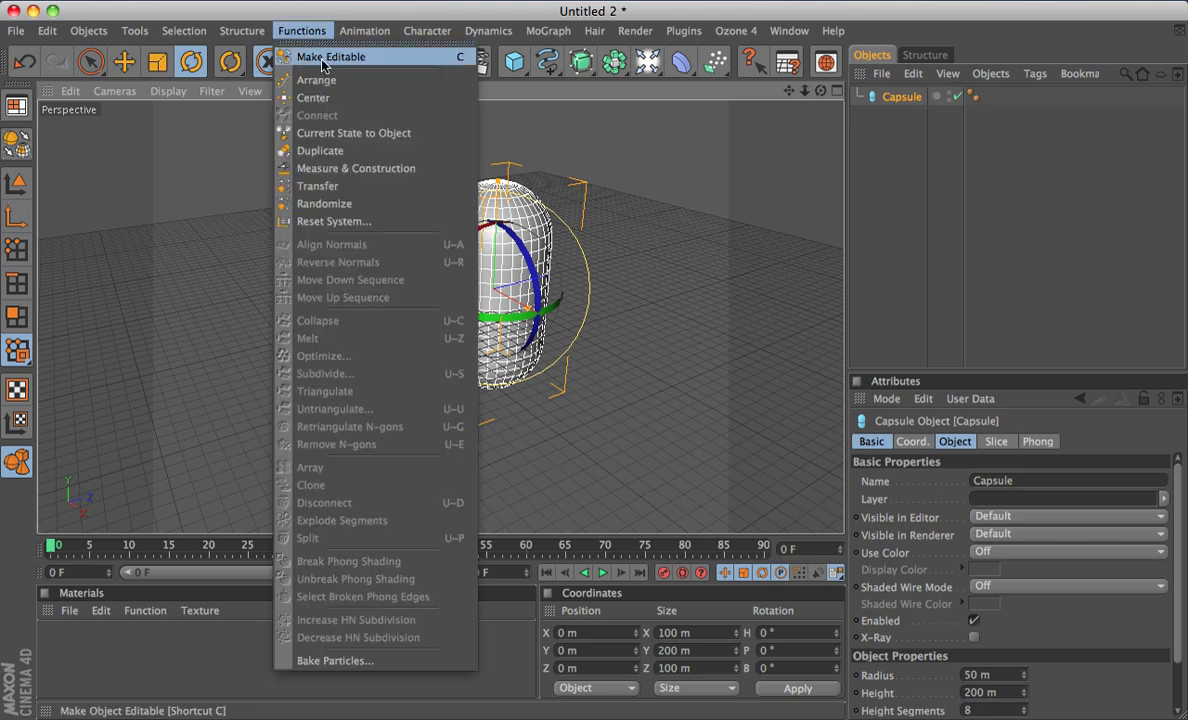
pyautogui.click(459, 60)
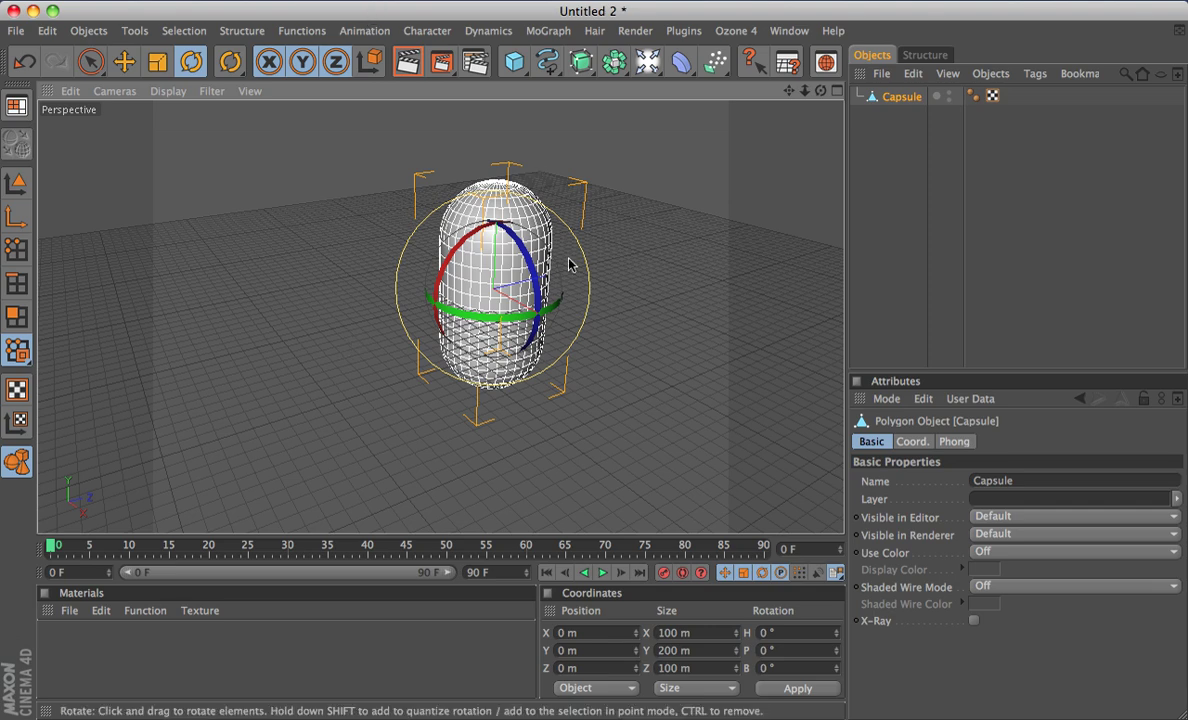
# Step: Activate the Joint Tool for the capsule
pyautogui.scroll(-5, 528, 250)
pyautogui.moveTo(528, 250)
pyautogui.keyDown('alt'); pyautogui.mouseDown()
pyautogui.moveTo(488, 264)
pyautogui.moveTo(524, 267)
pyautogui.mouseUp(); pyautogui.keyUp('alt')
pyautogui.scroll(5, 524, 267)
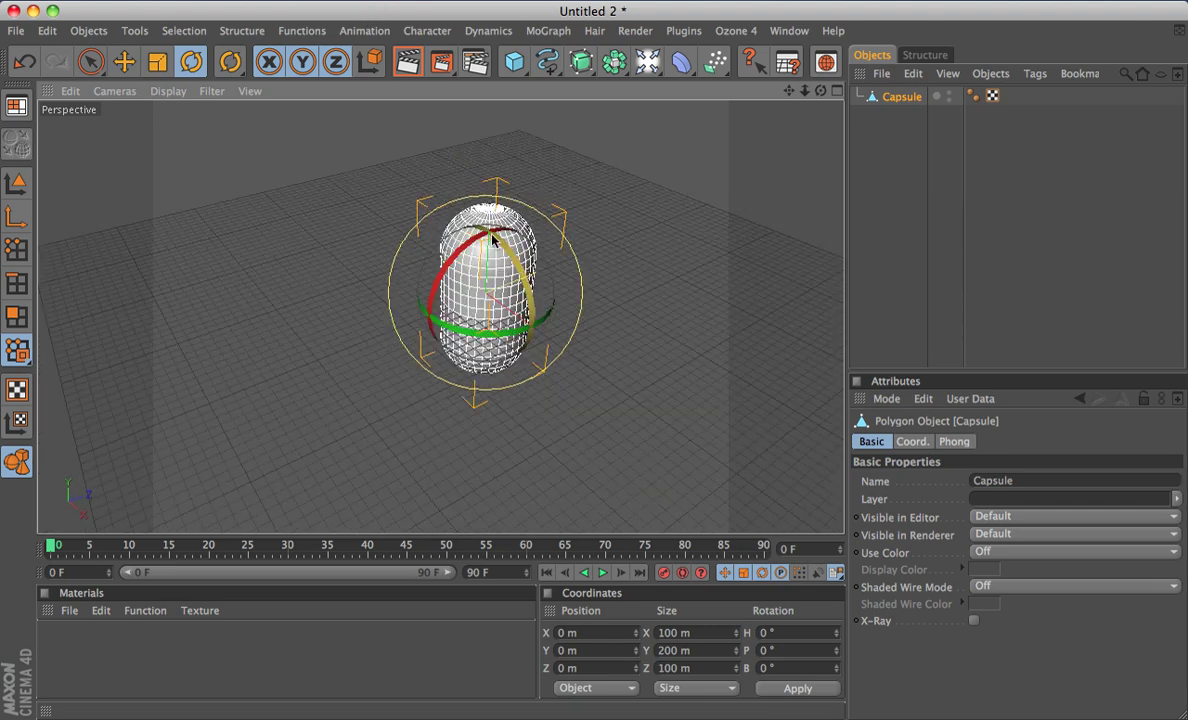
pyautogui.click(438, 34)
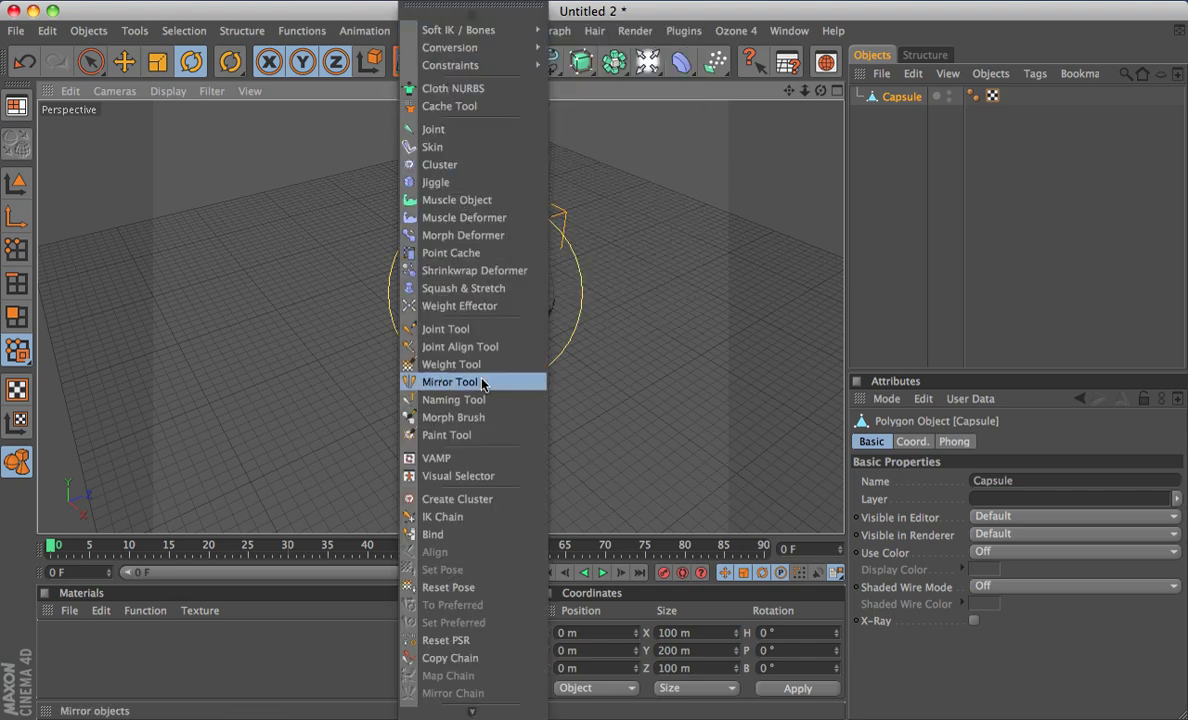
pyautogui.click(434, 334)
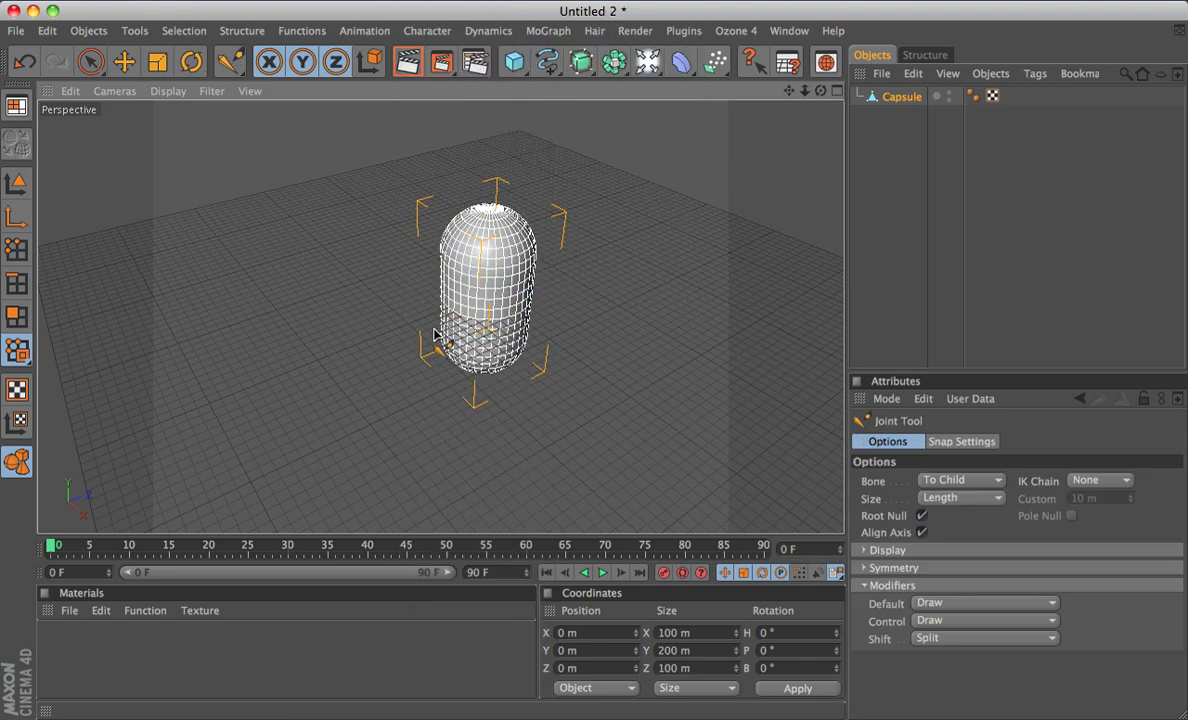
# Step: Try to draw a vertical chain of three joints through the capsule in the Perspective view, and inspect it from the side
pyautogui.keyDown('alt'); pyautogui.moveTo(495, 325); pyautogui.dragTo(481, 325); pyautogui.keyUp('alt')
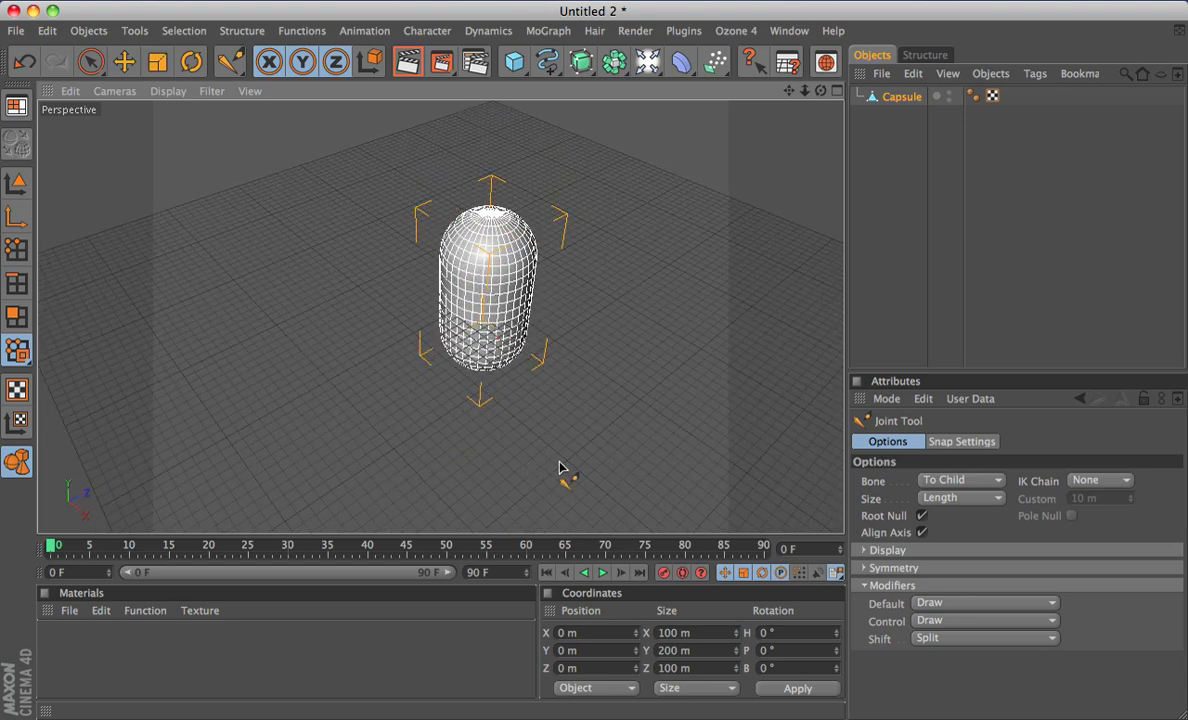
pyautogui.keyDown('ctrl'); pyautogui.click(484, 214); pyautogui.keyUp('ctrl')
pyautogui.keyDown('ctrl'); pyautogui.click(480, 304); pyautogui.keyUp('ctrl')
pyautogui.keyDown('ctrl'); pyautogui.click(483, 354); pyautogui.keyUp('ctrl')
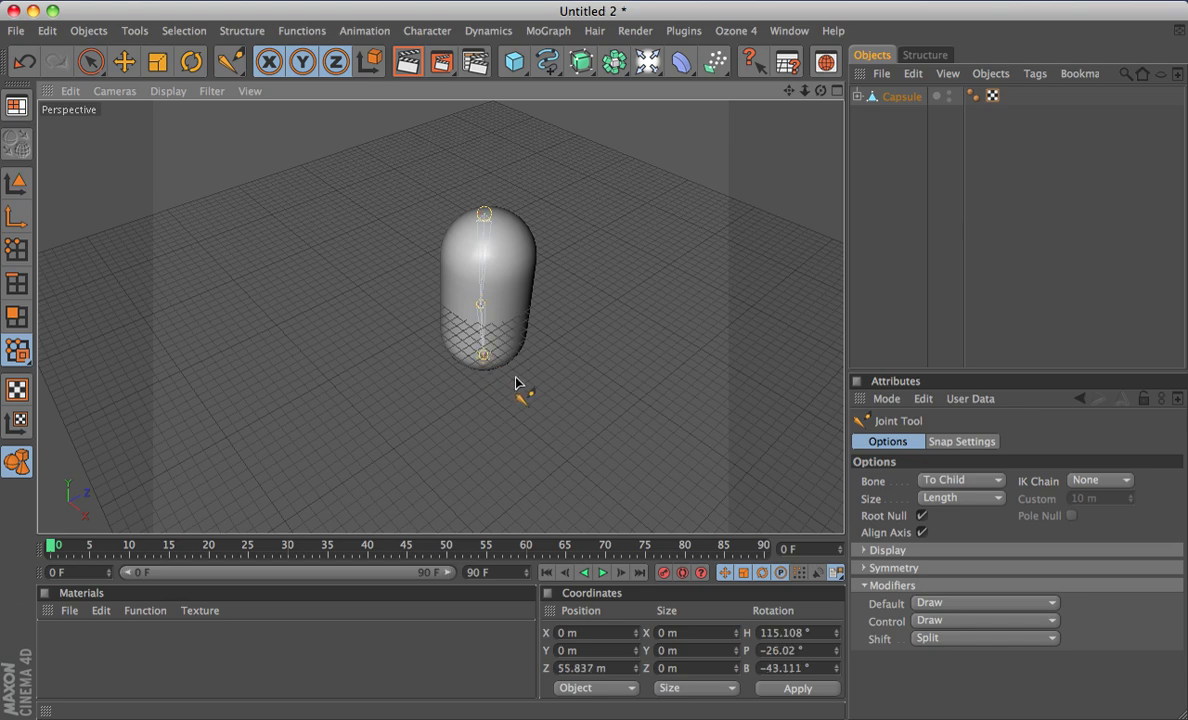
pyautogui.keyDown('alt'); pyautogui.moveTo(511, 381); pyautogui.dragTo(660, 295); pyautogui.keyUp('alt')
pyautogui.keyDown('alt'); pyautogui.moveTo(490, 290); pyautogui.dragTo(451, 272); pyautogui.keyUp('alt')
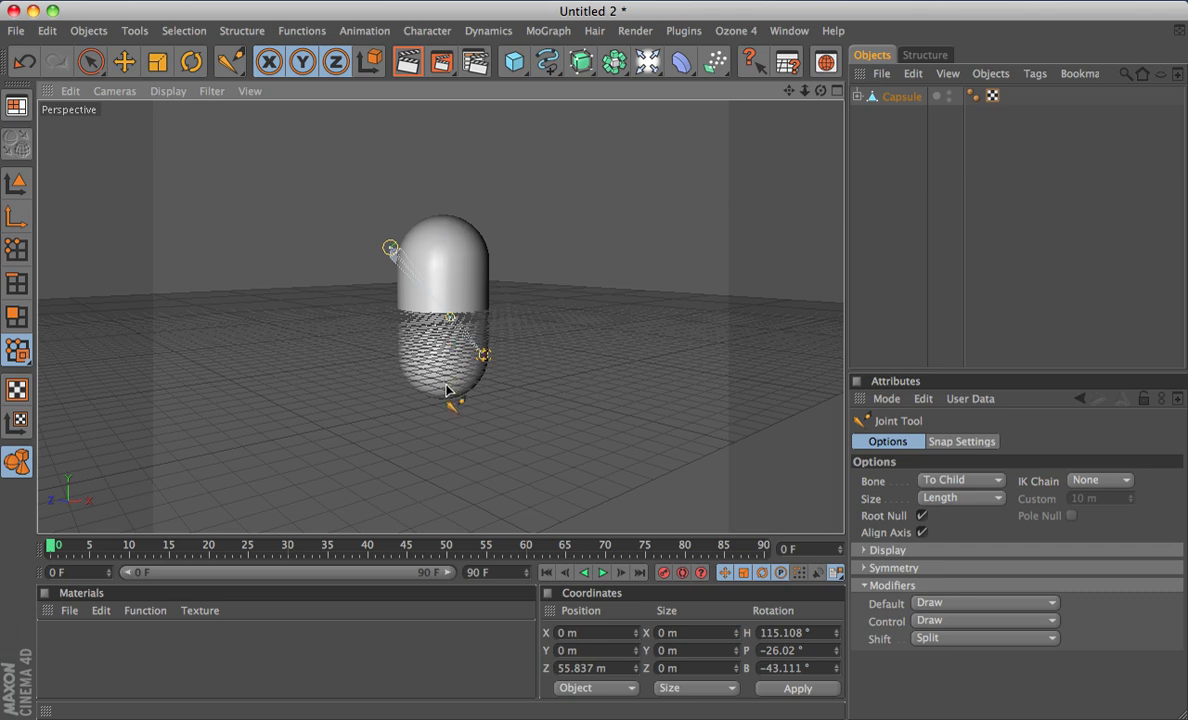
# Step: Undo the three joints drawn in the Perspective view
pyautogui.press('super+z')
pyautogui.press('super+z')
pyautogui.press('super+z')
pyautogui.press('super+z')
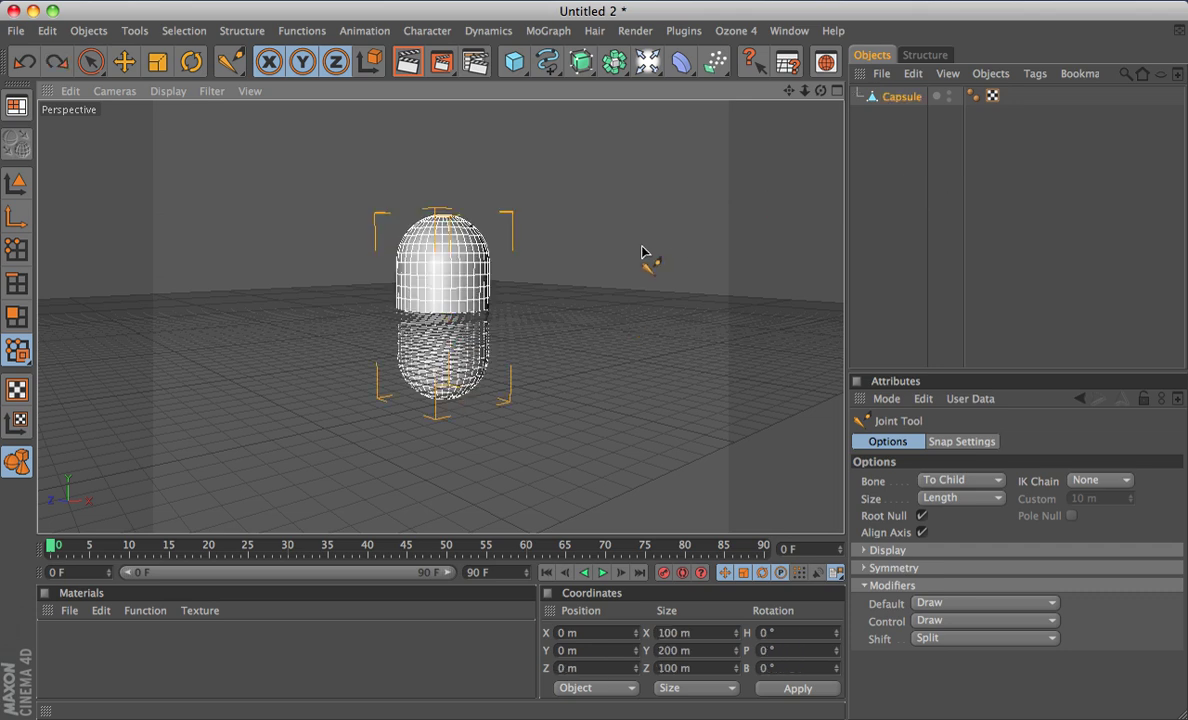
# Step: Deselect the capsule and keep the Joint Tool active
pyautogui.press('space')
pyautogui.click(895, 189)
pyautogui.press('space')
pyautogui.keyDown('alt'); pyautogui.moveTo(508, 337); pyautogui.dragTo(533, 324); pyautogui.keyUp('alt')
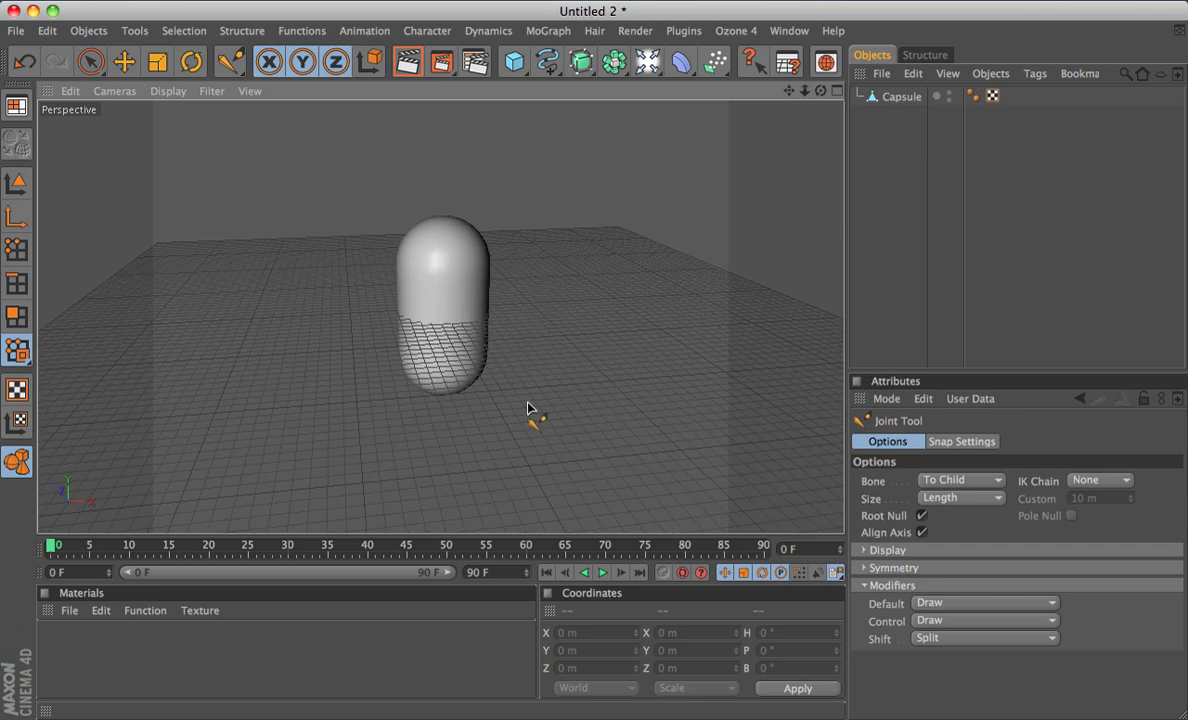
pyautogui.click(113, 91)
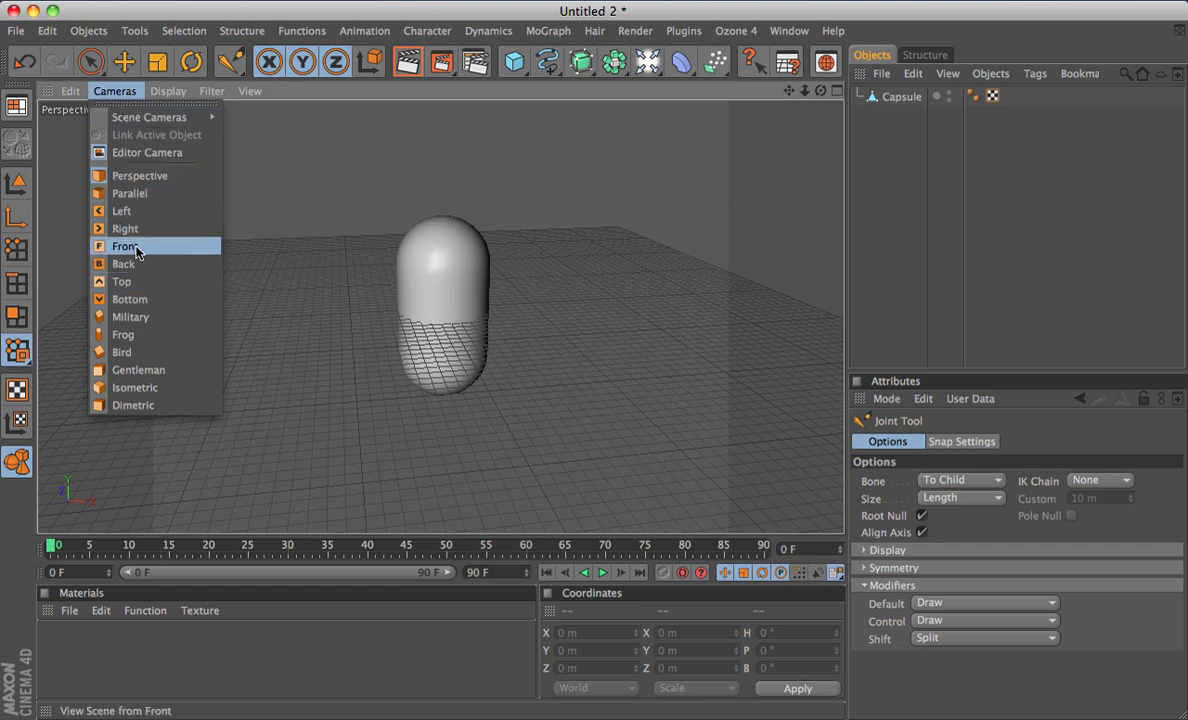
pyautogui.click(125, 246)
pyautogui.click(110, 92)
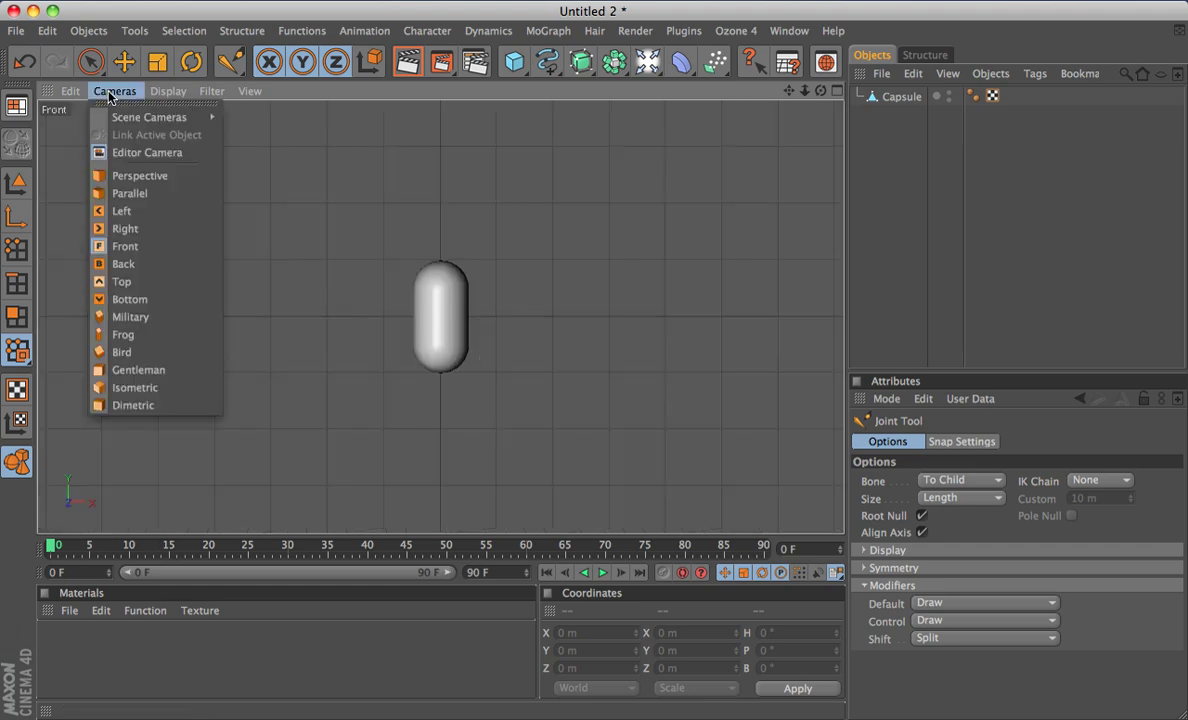
pyautogui.click(128, 175)
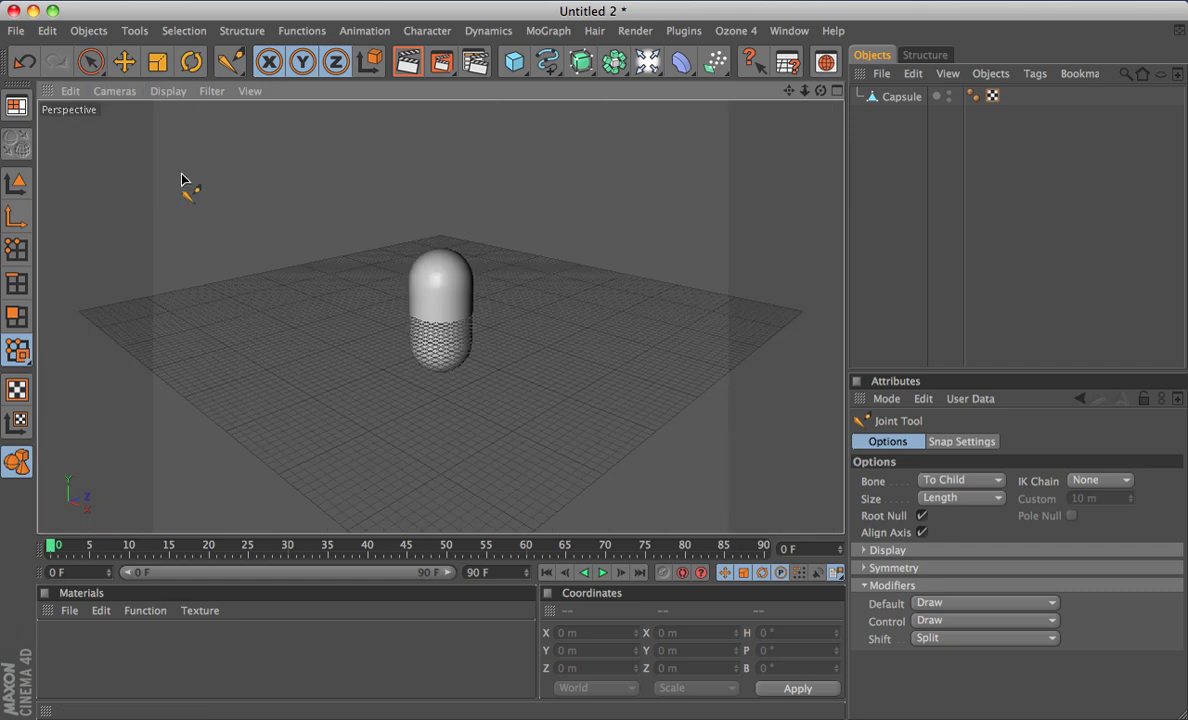
# Step: Switch to the four-view layout and maximize the Front view
pyautogui.click(836, 91)
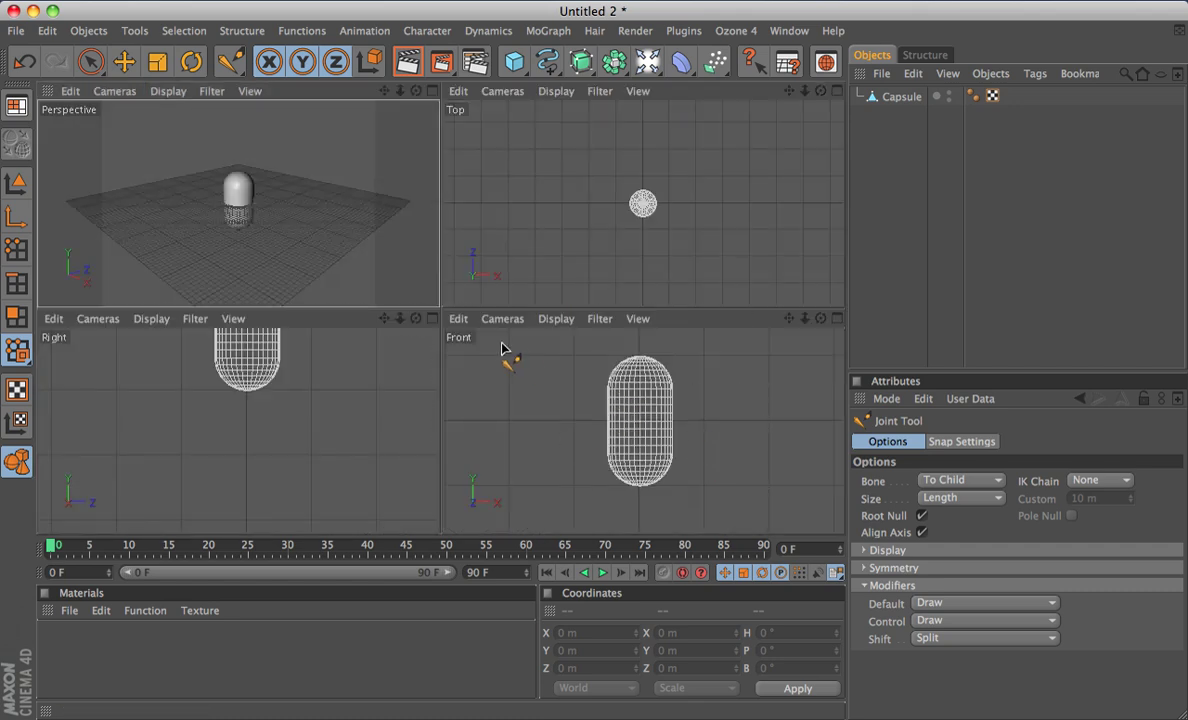
pyautogui.middleClick(670, 410)
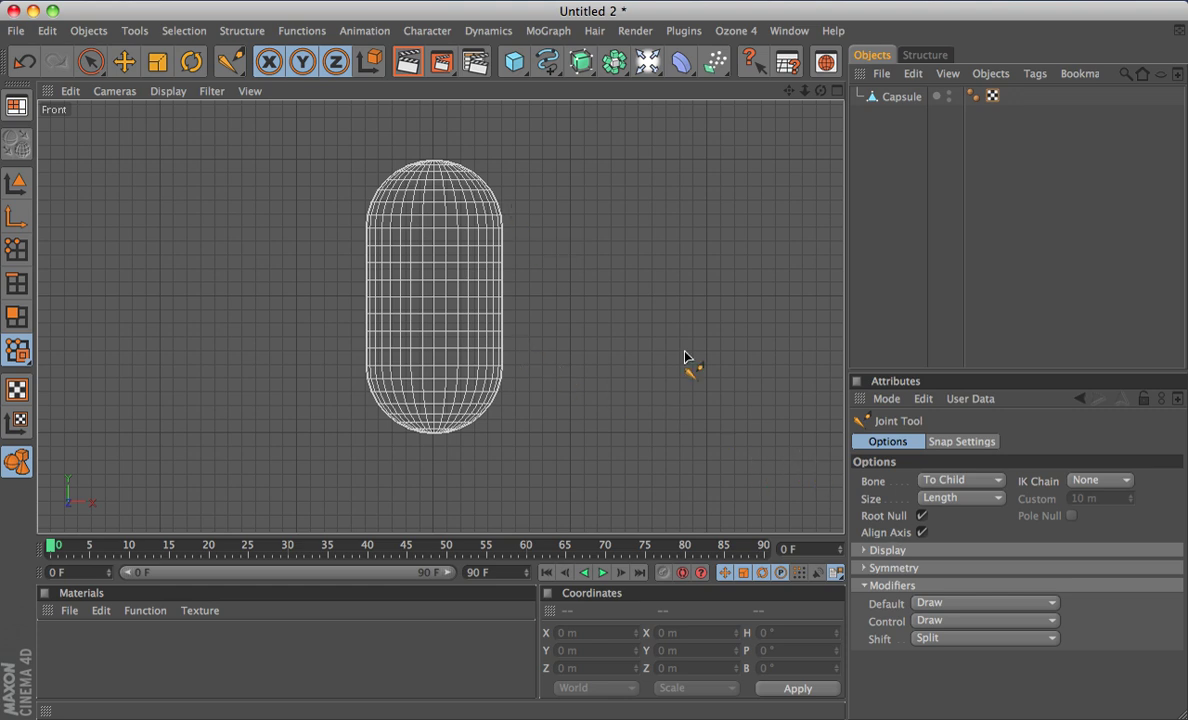
# Step: Set the Joint Tool's Default modifier to Move, and try drawing two joints beside the capsule and moving the lower one
pyautogui.click(957, 603)
pyautogui.click(949, 640)
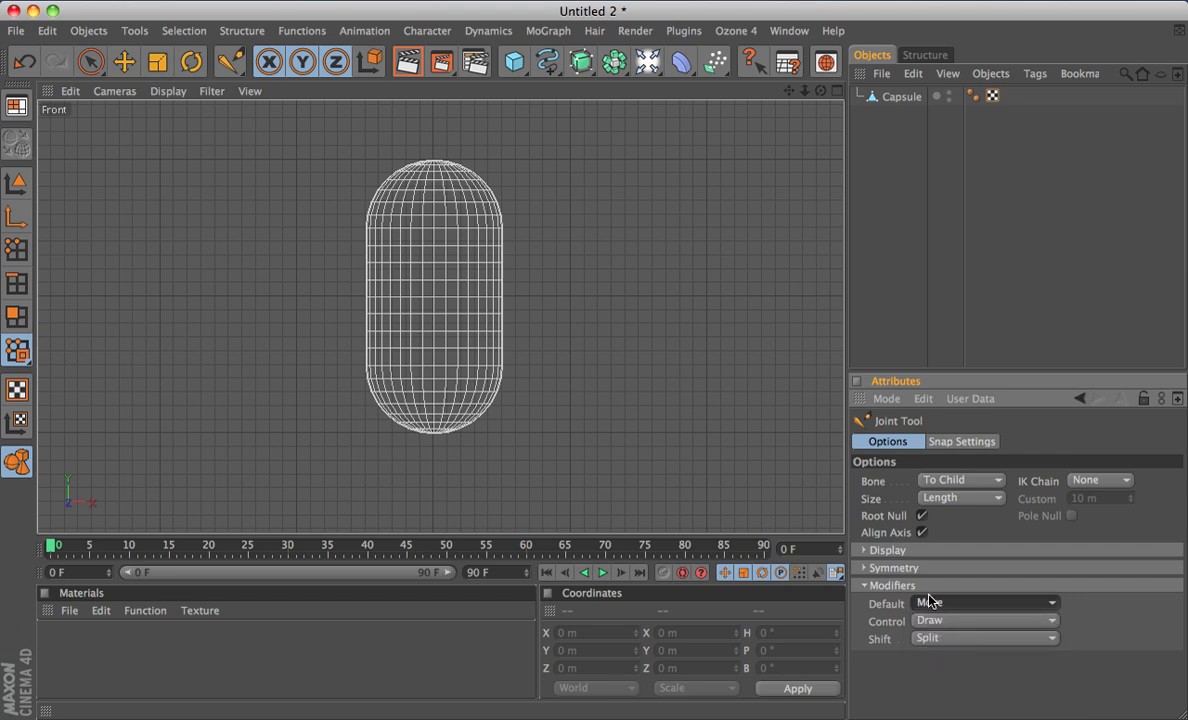
pyautogui.keyDown('ctrl'); pyautogui.click(669, 240); pyautogui.keyUp('ctrl')
pyautogui.keyDown('ctrl'); pyautogui.click(607, 334); pyautogui.keyUp('ctrl')
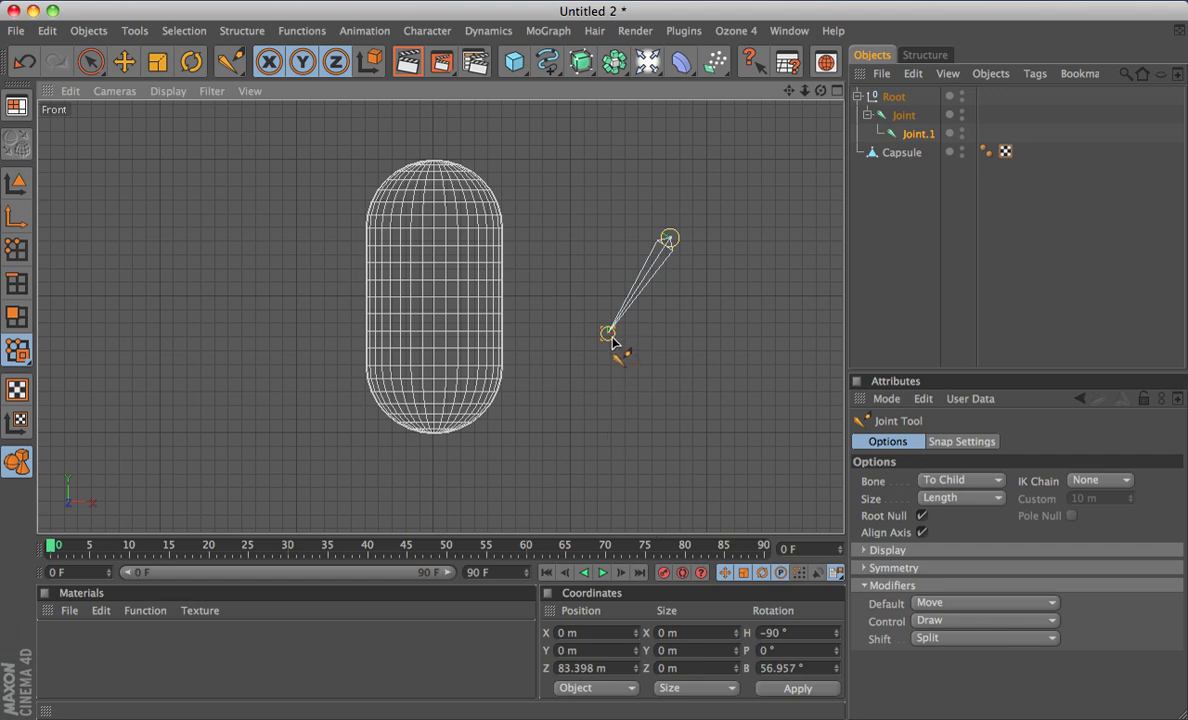
pyautogui.moveTo(607, 333); pyautogui.dragTo(658, 374)
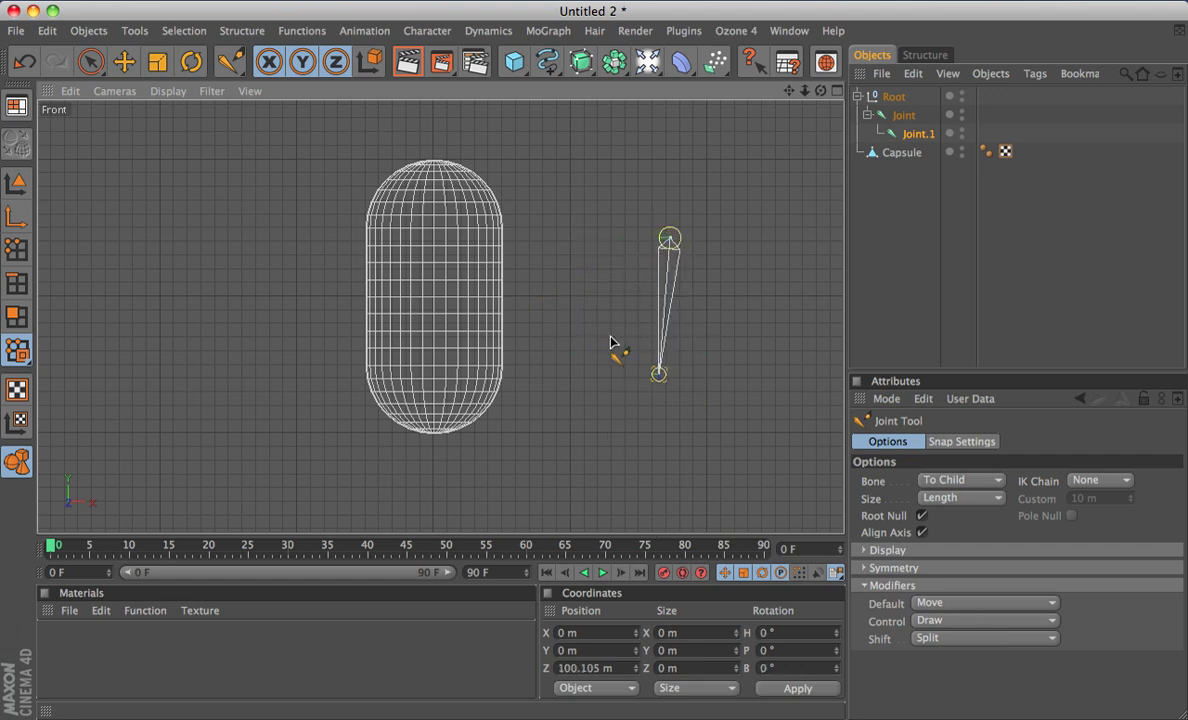
# Step: Undo the two test joints and set the Joint Tool's Default modifier to Draw
pyautogui.press('super+z')
pyautogui.press('super+z')
pyautogui.press('super+z')
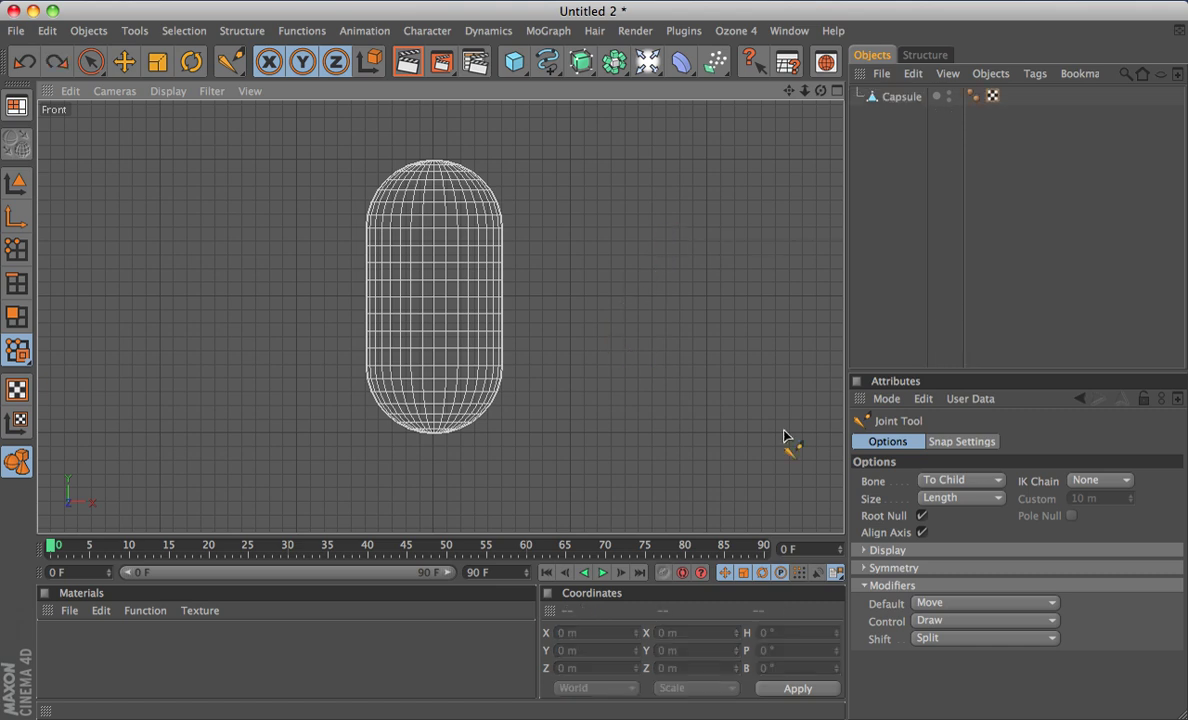
pyautogui.click(938, 605)
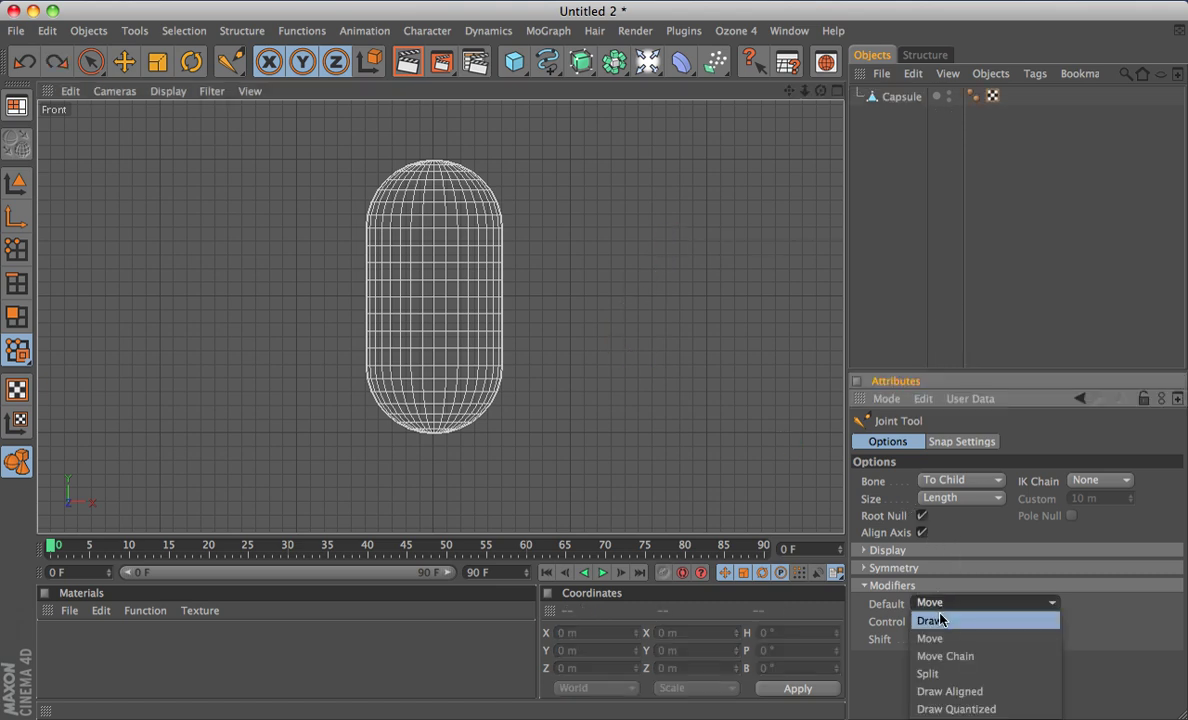
pyautogui.click(932, 620)
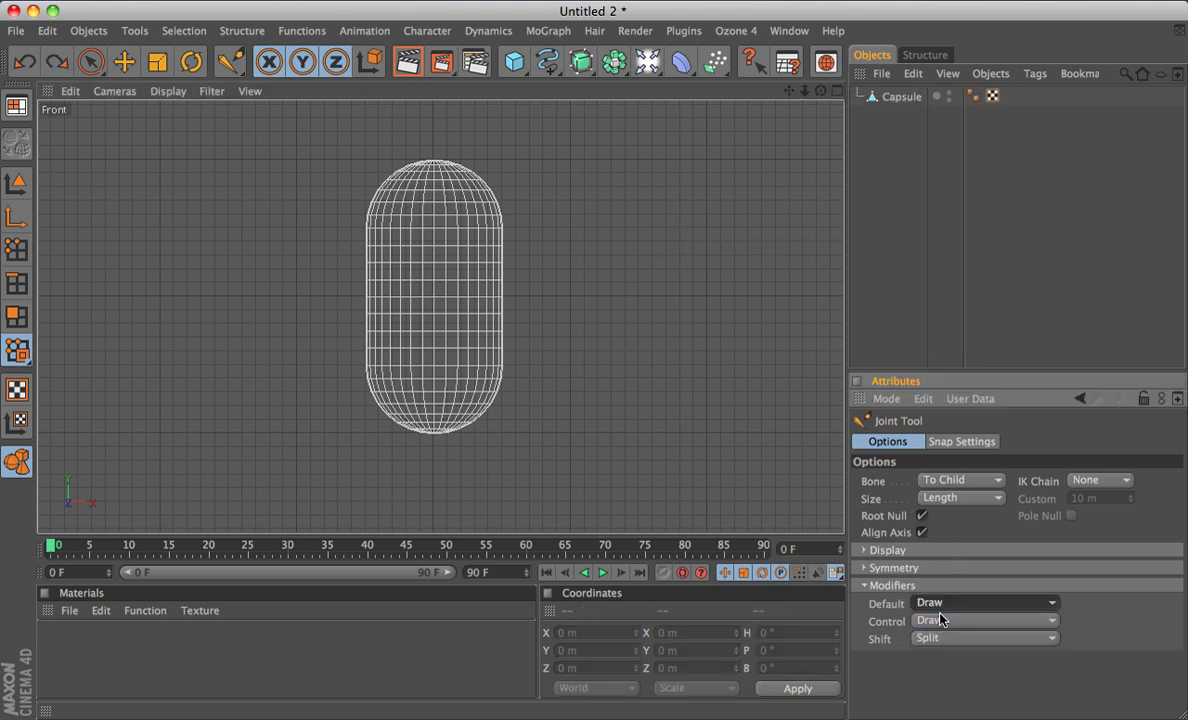
# Step: Try drawing a zigzag test chain of joints in the empty space beside the capsule
pyautogui.click(704, 256)
pyautogui.click(636, 332)
pyautogui.click(584, 203)
pyautogui.click(784, 215)
pyautogui.click(724, 402)
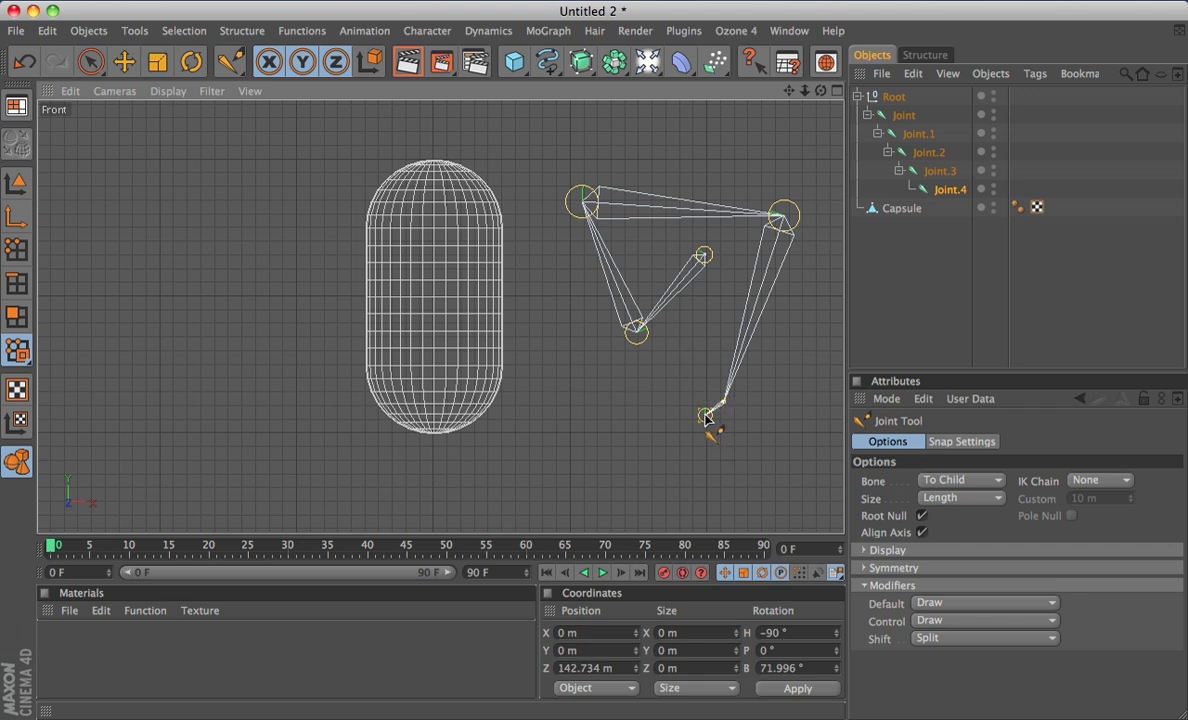
pyautogui.keyDown('ctrl'); pyautogui.moveTo(706, 418); pyautogui.dragTo(658, 440); pyautogui.keyUp('ctrl')
# Step: Undo the whole zigzag test chain beside the capsule
pyautogui.press('super+z')
pyautogui.press('super+z')
pyautogui.press('super+z')
pyautogui.press('super+z')
pyautogui.press('super+z')
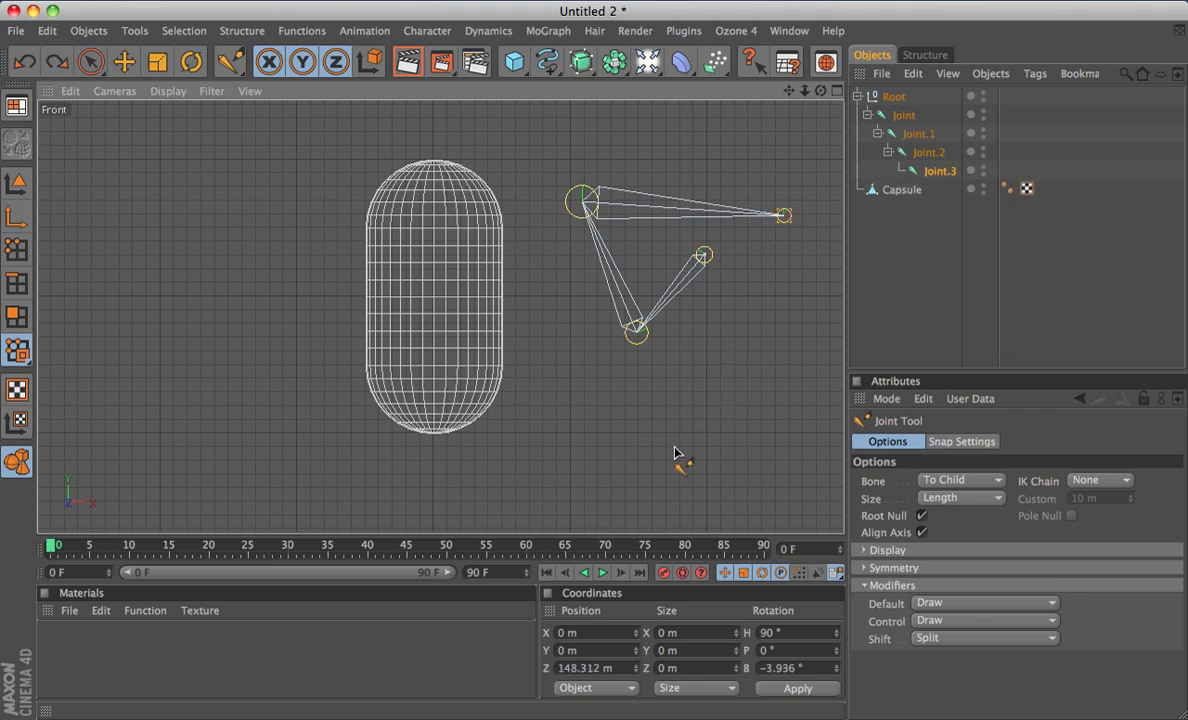
pyautogui.press('super+z')
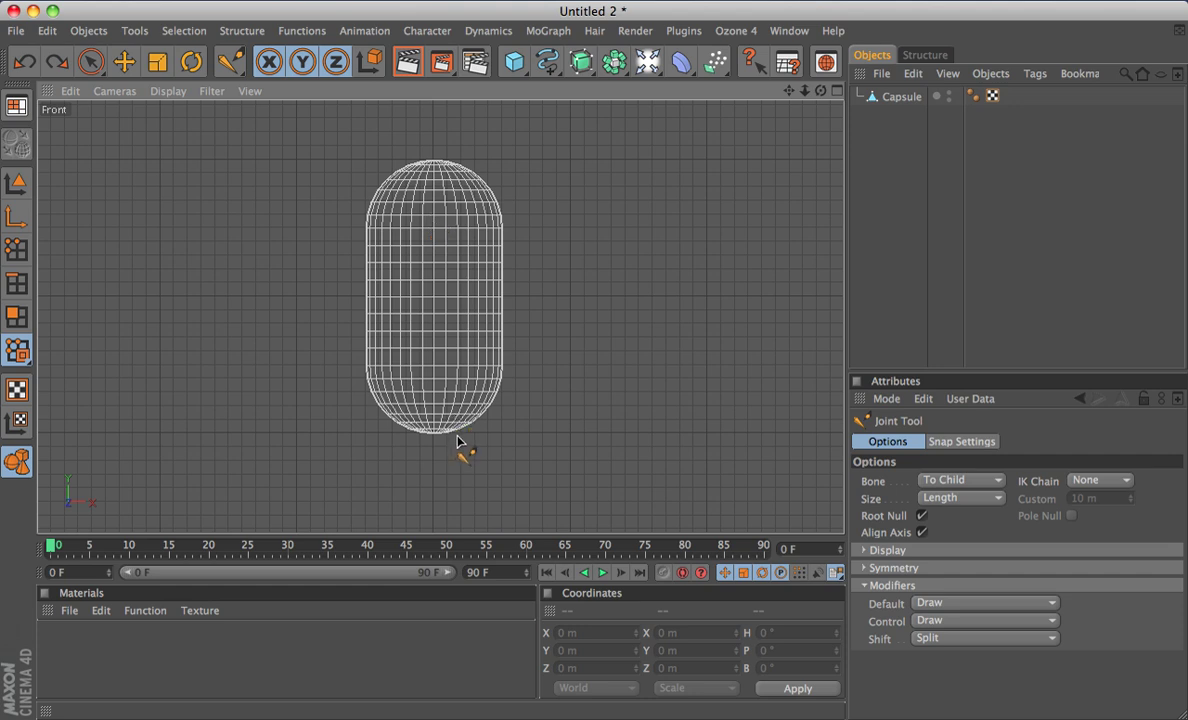
# Step: Draw a four-joint chain down the capsule's vertical centre line in the Front view, from its top pole to its bottom pole
pyautogui.keyDown('ctrl'); pyautogui.click(434, 163); pyautogui.keyUp('ctrl')
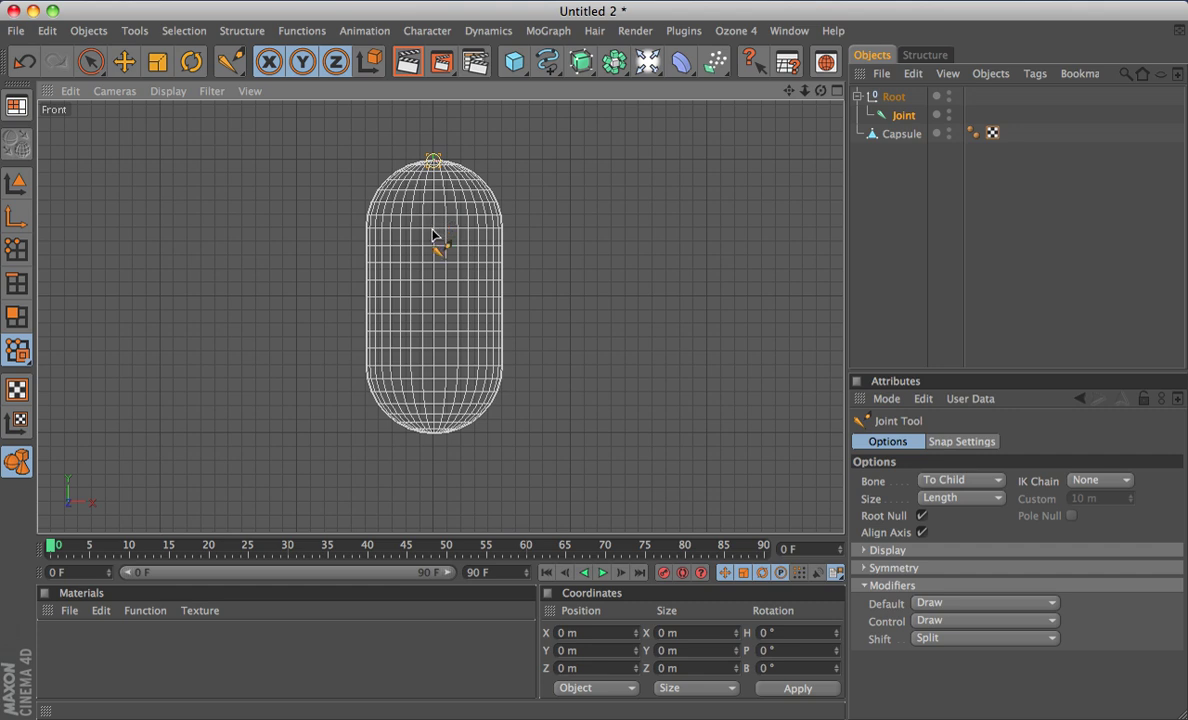
pyautogui.keyDown('ctrl'); pyautogui.click(435, 248); pyautogui.keyUp('ctrl')
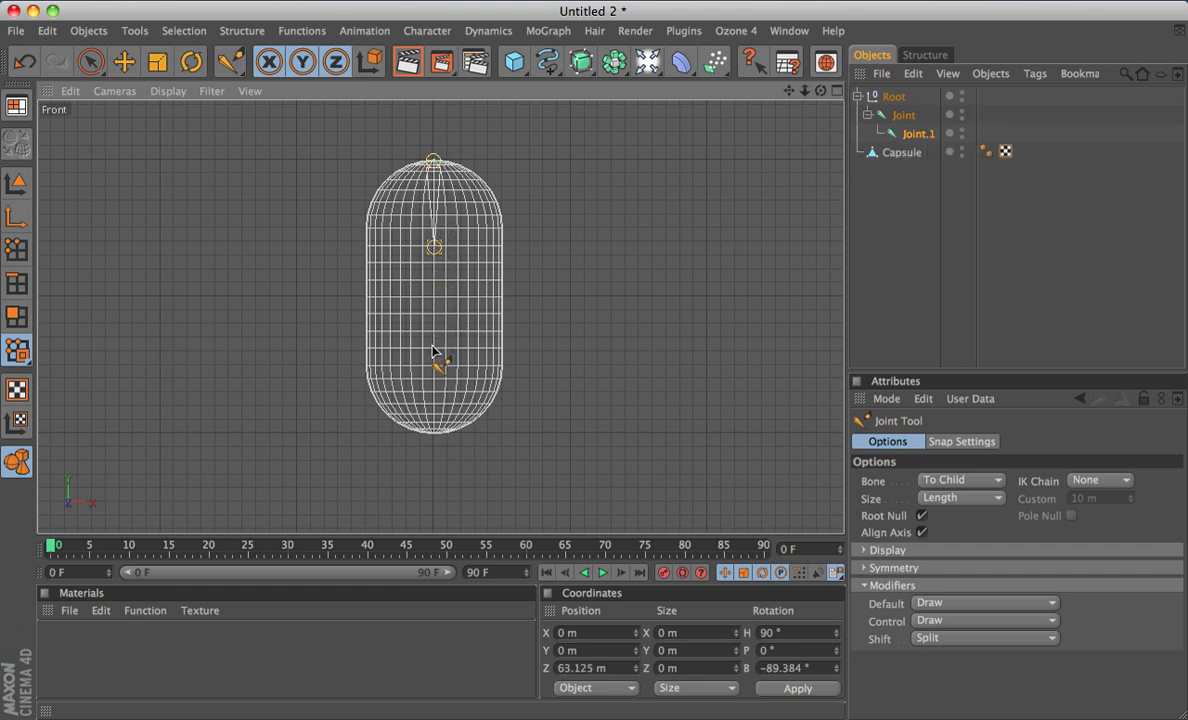
pyautogui.keyDown('ctrl'); pyautogui.click(434, 348); pyautogui.keyUp('ctrl')
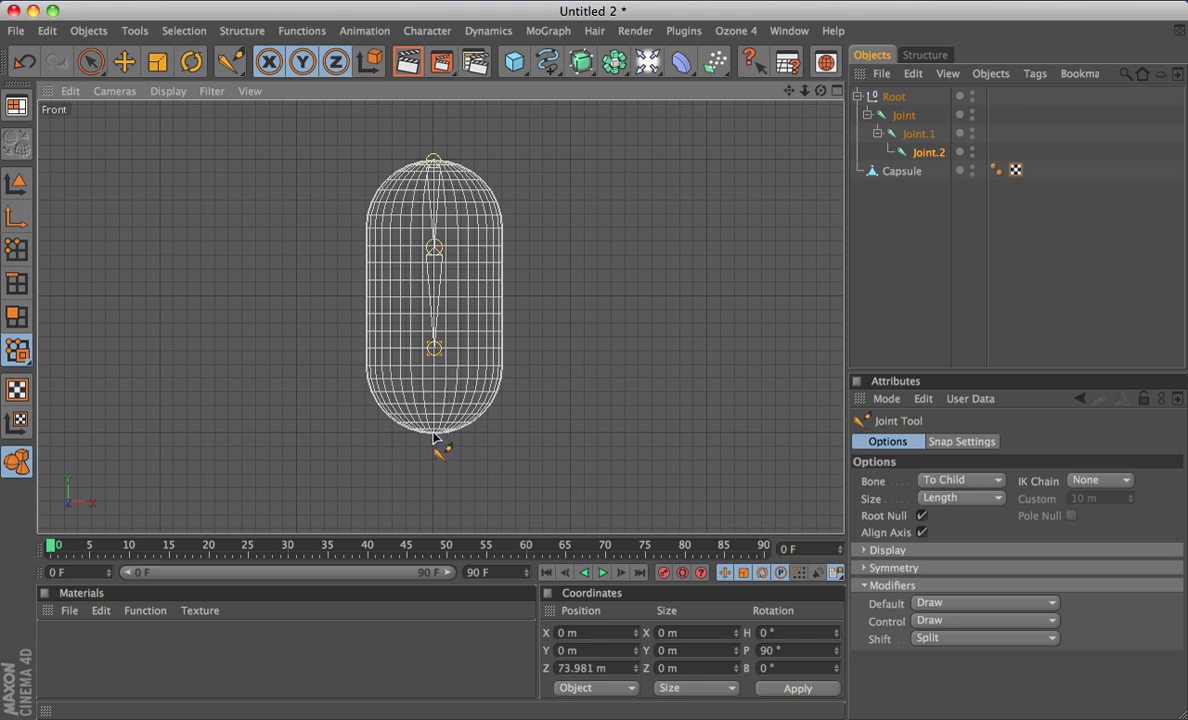
pyautogui.keyDown('ctrl'); pyautogui.click(432, 435); pyautogui.keyUp('ctrl')
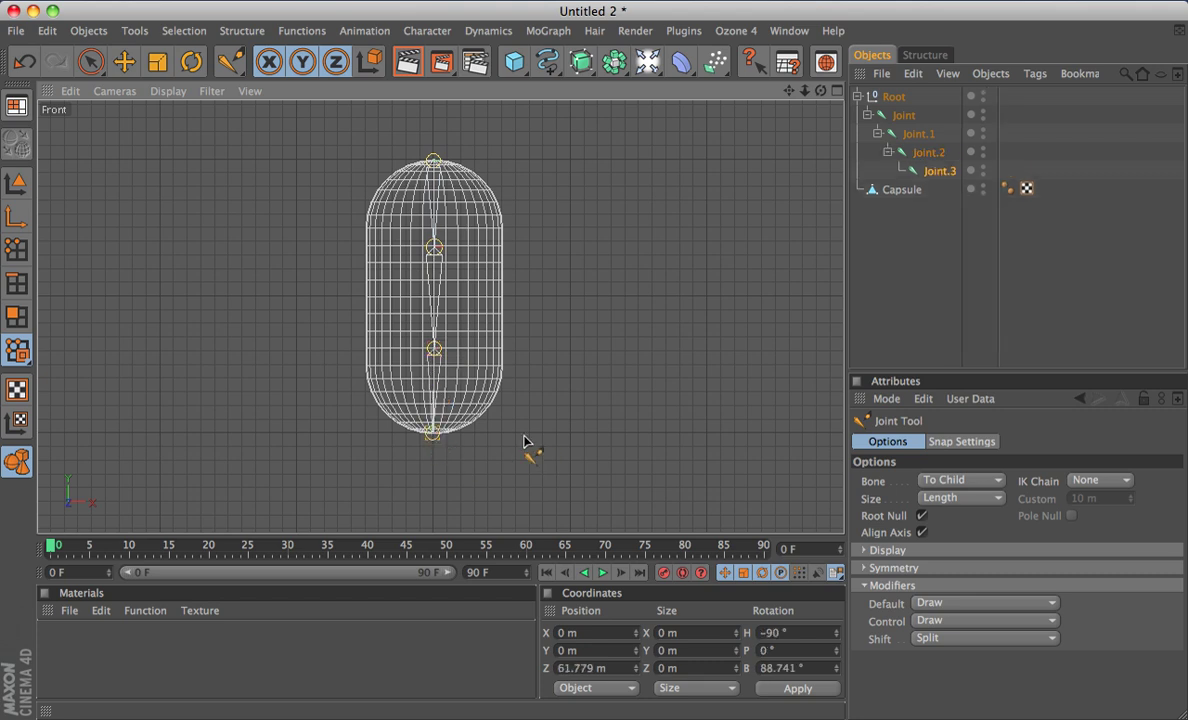
# Step: Examine the joint chain's alignment inside the capsule in the Right view and the maximized Perspective view
pyautogui.middleClick(512, 371)
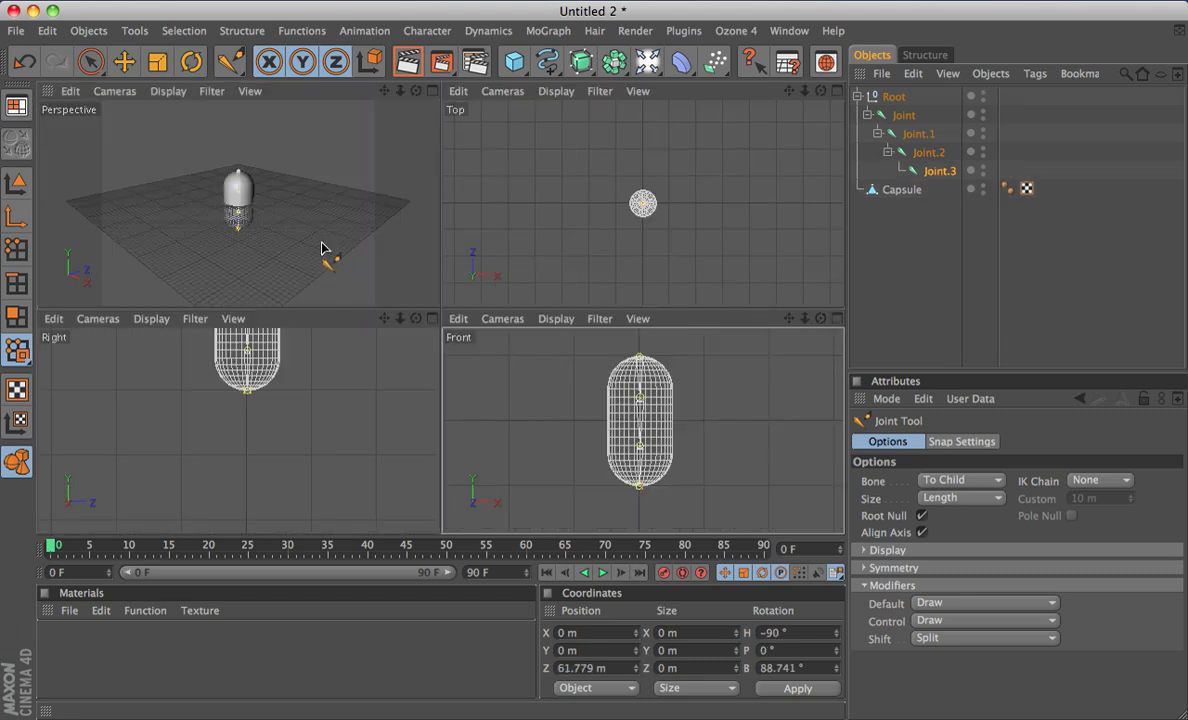
pyautogui.keyDown('alt'); pyautogui.moveTo(291, 389); pyautogui.dragTo(291, 494, button='middle'); pyautogui.keyUp('alt')
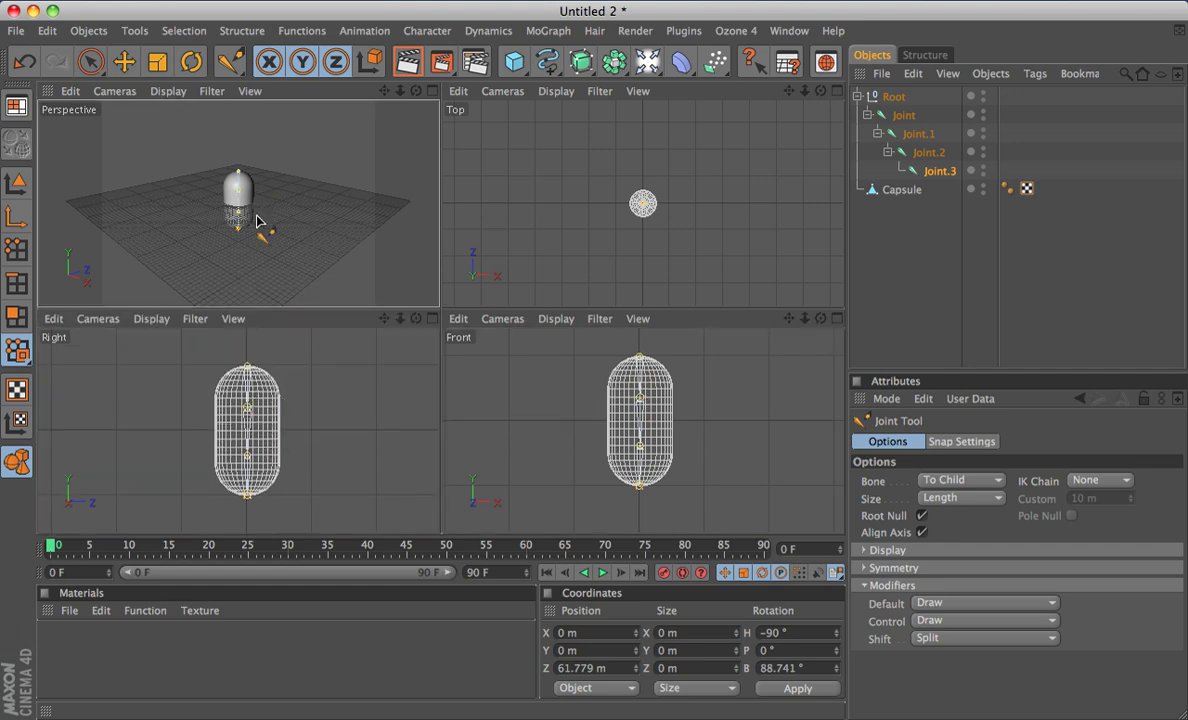
pyautogui.middleClick(260, 228)
pyautogui.keyDown('alt'); pyautogui.moveTo(405, 302); pyautogui.dragTo(440, 330); pyautogui.keyUp('alt')
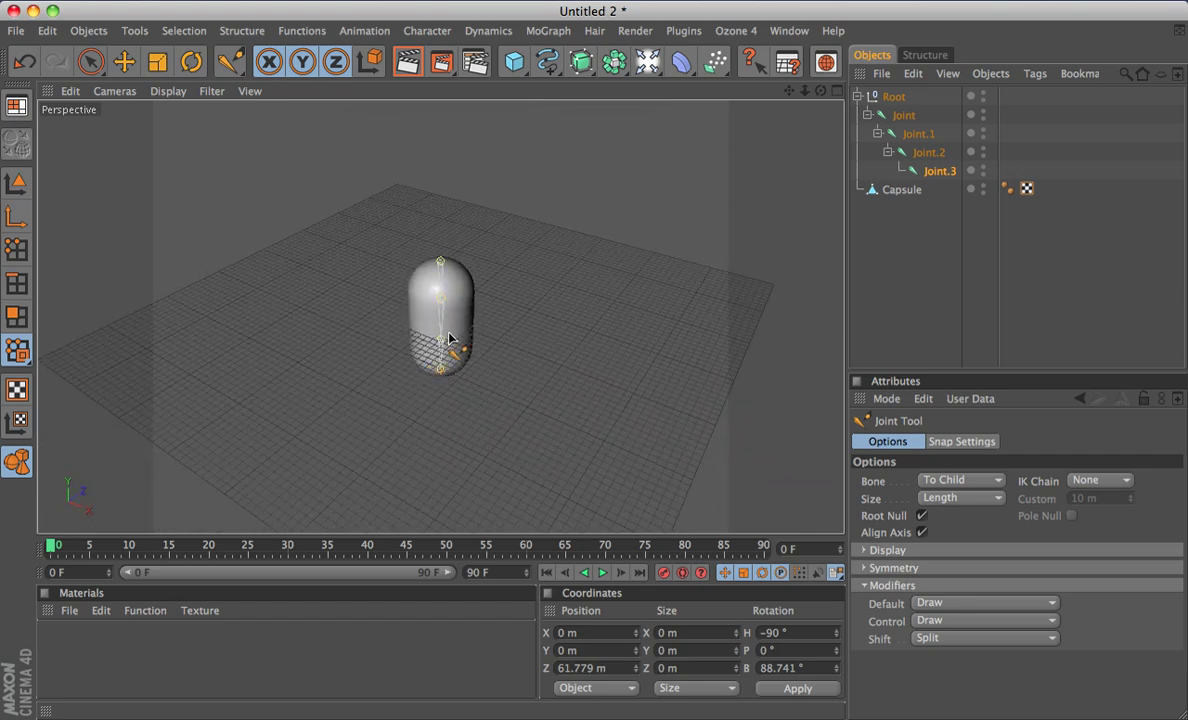
# Step: Test-rotate Joint.1 inside the unbound capsule and undo the rotation
pyautogui.press('r')
pyautogui.click(918, 133)
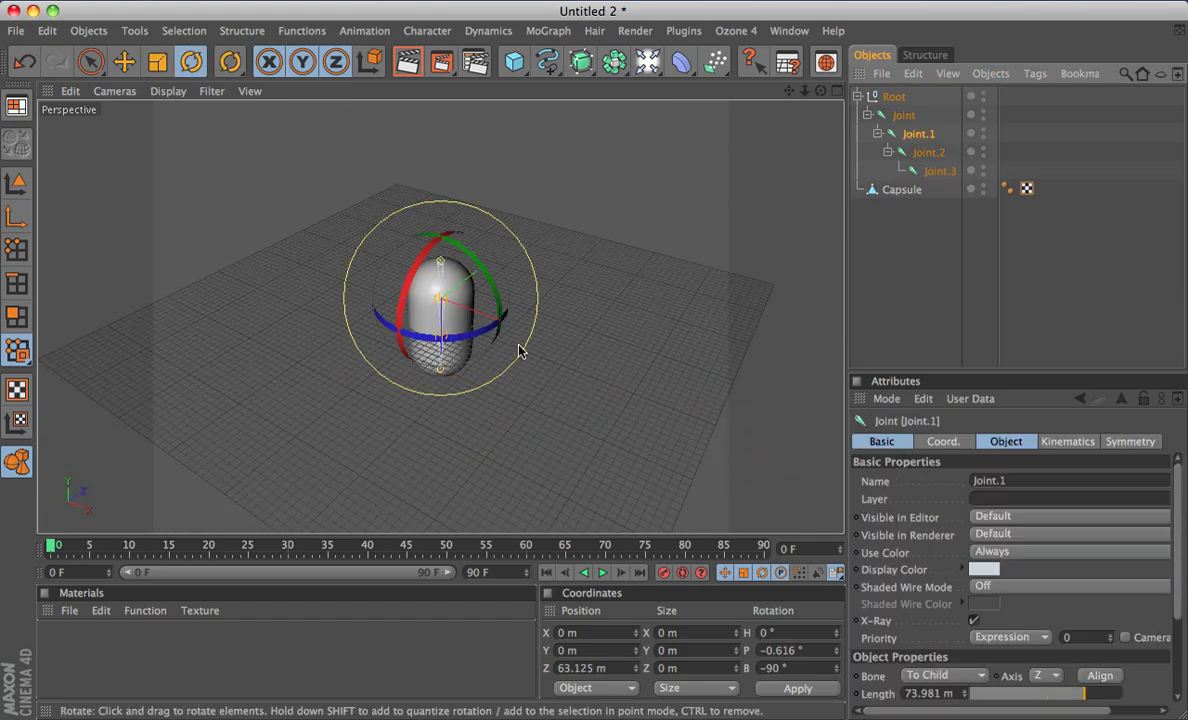
pyautogui.scroll(3, 530, 345)
pyautogui.moveTo(415, 268)
pyautogui.mouseDown()
pyautogui.moveTo(430, 265)
pyautogui.moveTo(379, 365)
pyautogui.moveTo(451, 214)
pyautogui.moveTo(398, 300)
pyautogui.moveTo(350, 255)
pyautogui.moveTo(408, 258)
pyautogui.mouseUp()
pyautogui.press('super+z')
pyautogui.keyDown('alt'); pyautogui.moveTo(412, 300); pyautogui.dragTo(424, 251, button='middle'); pyautogui.keyUp('alt')
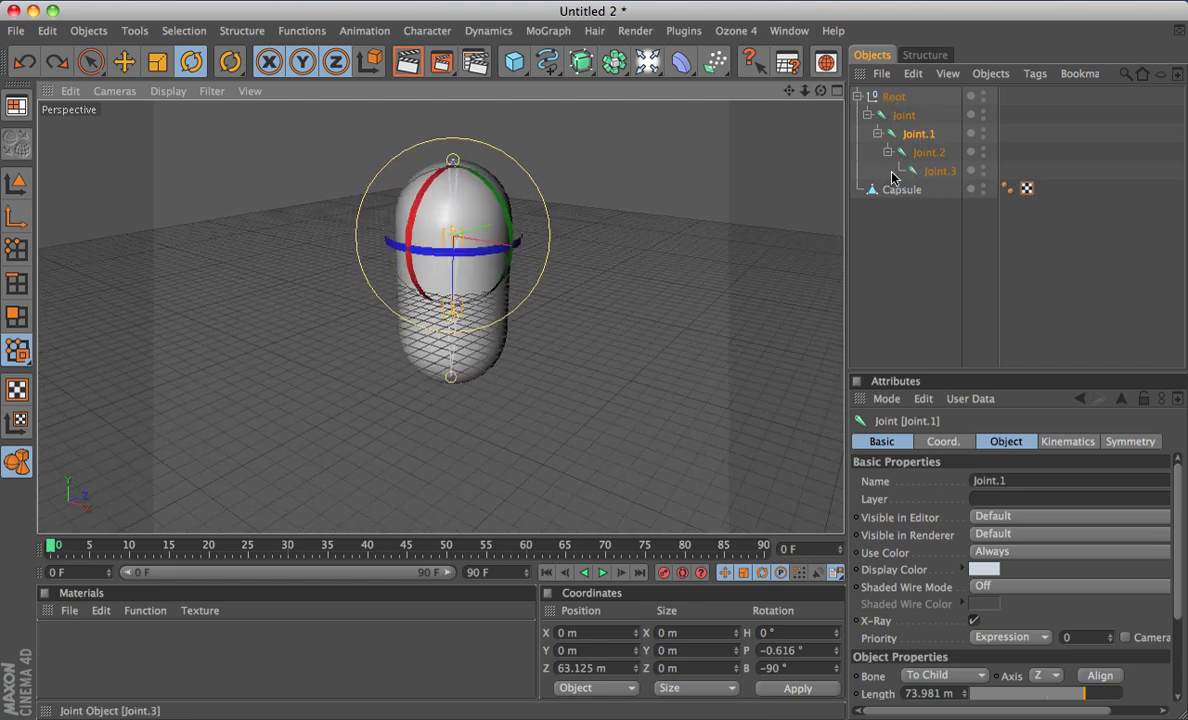
# Step: Bind the Capsule to the Root and all its child joints, and view the settings of the resulting Skin object and Weight tag
pyautogui.rightClick(900, 101)
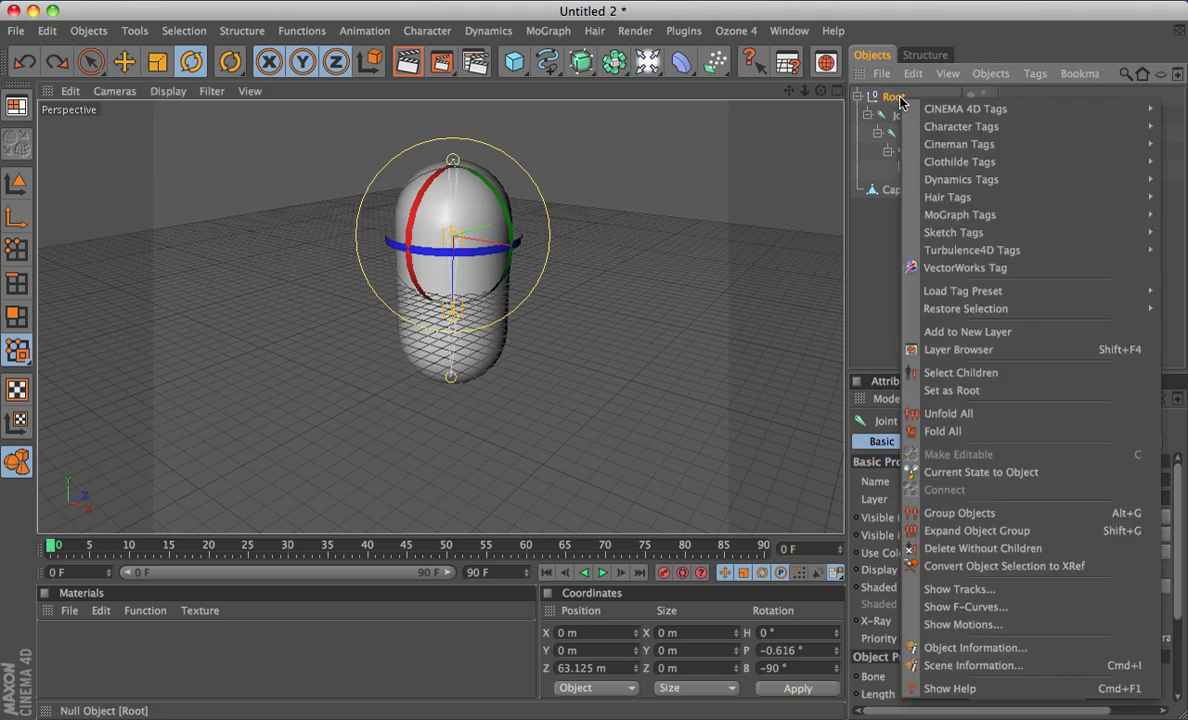
pyautogui.click(940, 376)
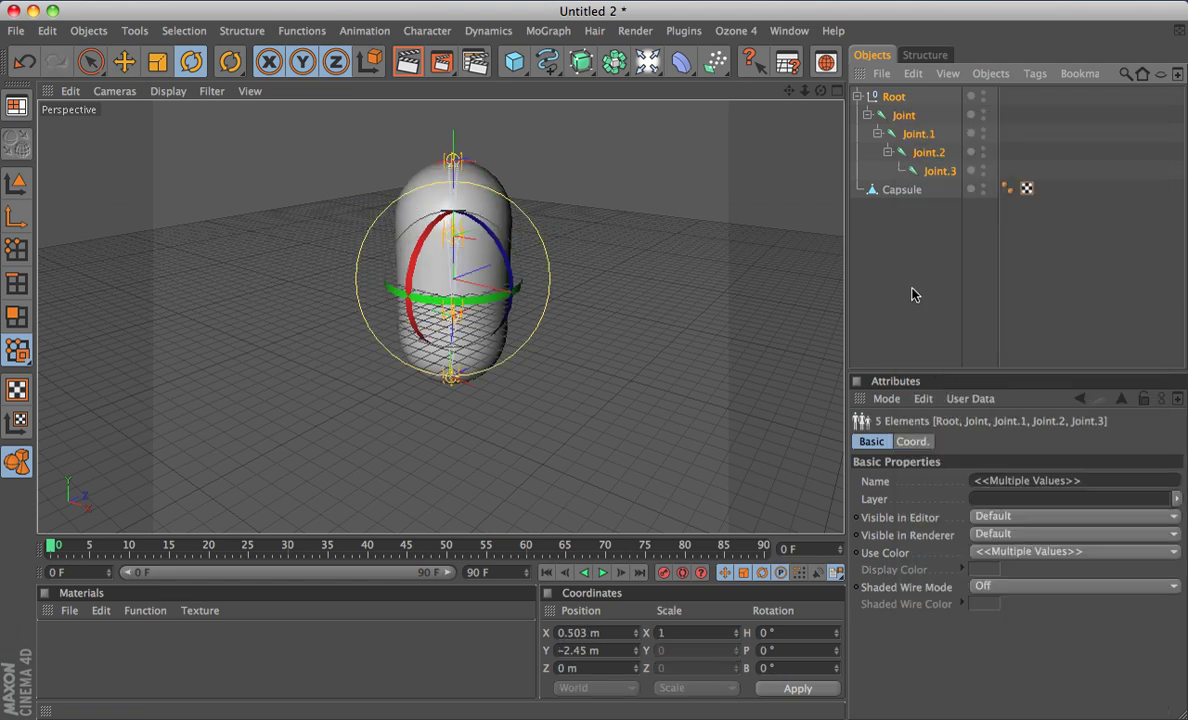
pyautogui.keyDown('shift'); pyautogui.click(903, 190); pyautogui.keyUp('shift')
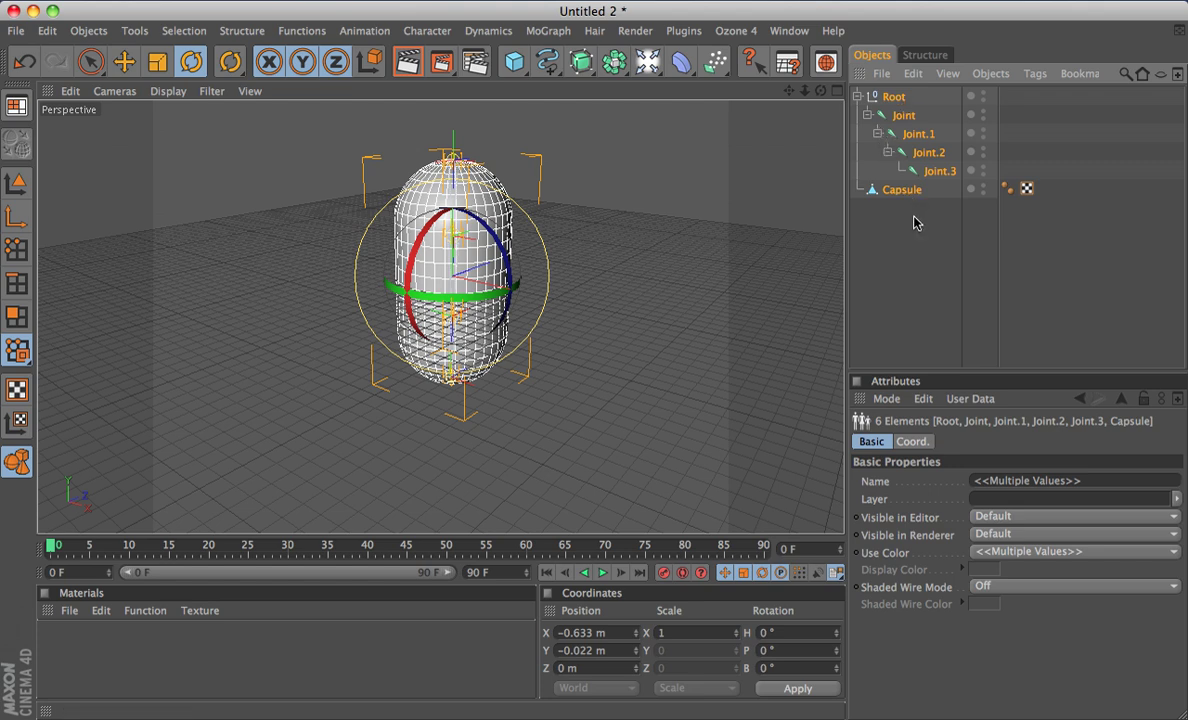
pyautogui.click(428, 31)
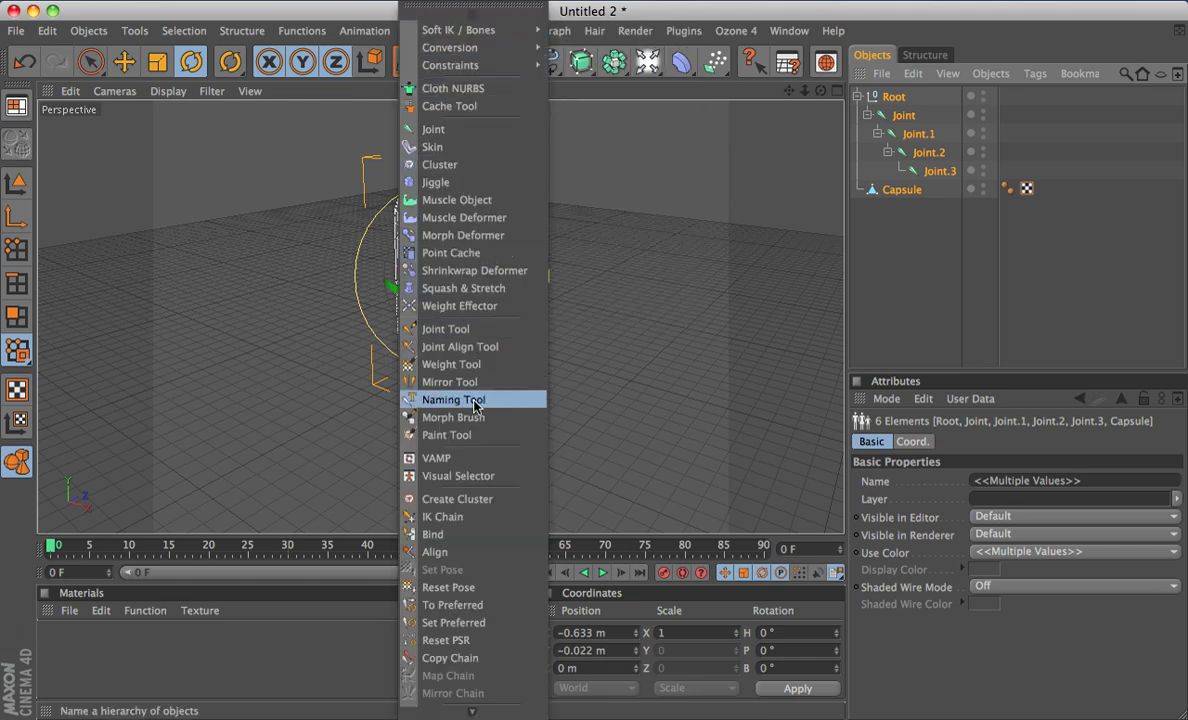
pyautogui.click(434, 536)
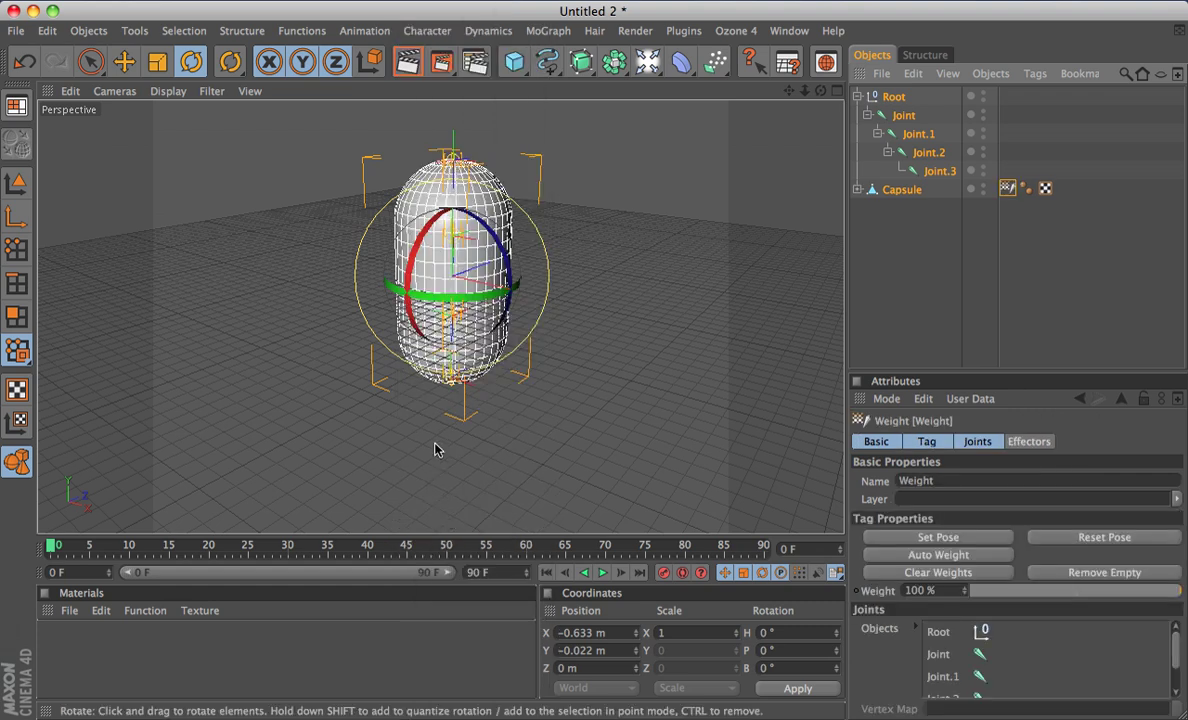
pyautogui.click(857, 190)
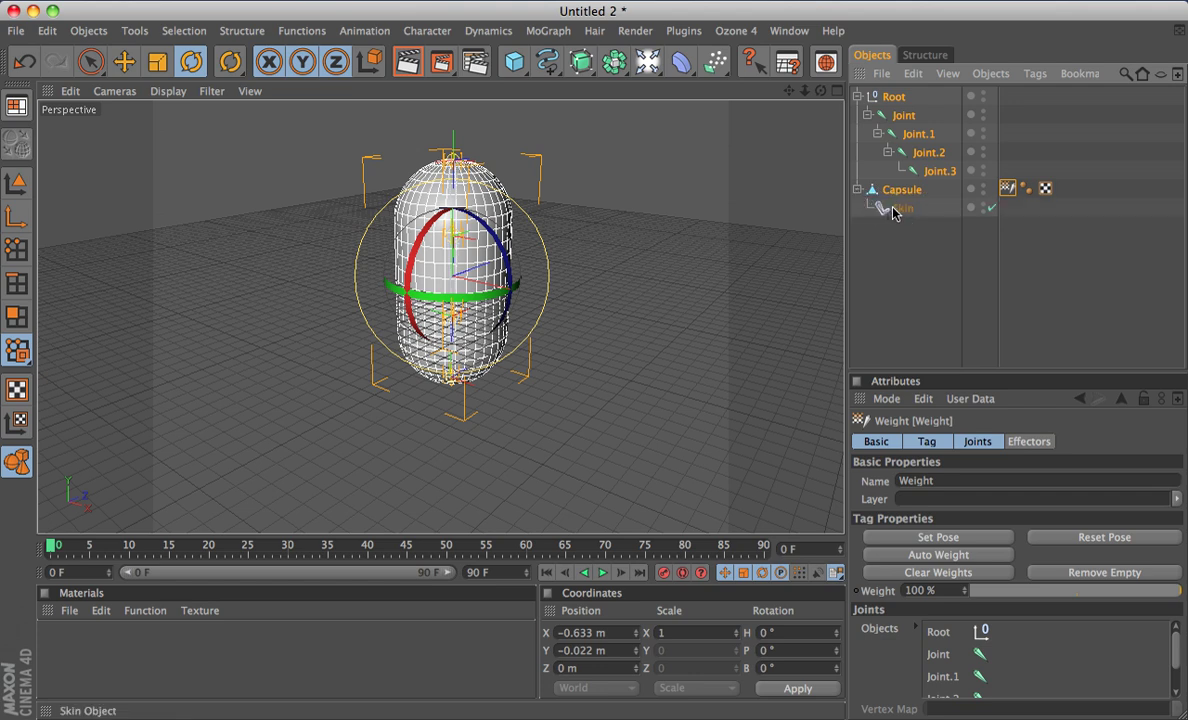
pyautogui.click(900, 209)
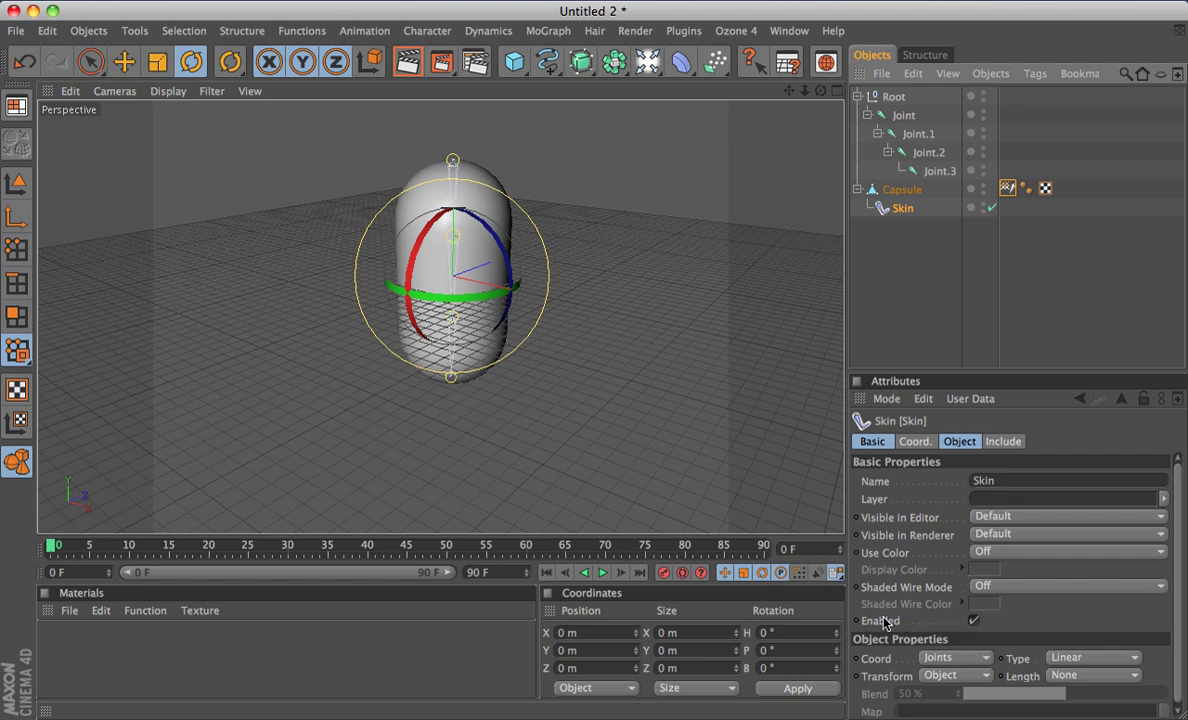
pyautogui.click(1006, 190)
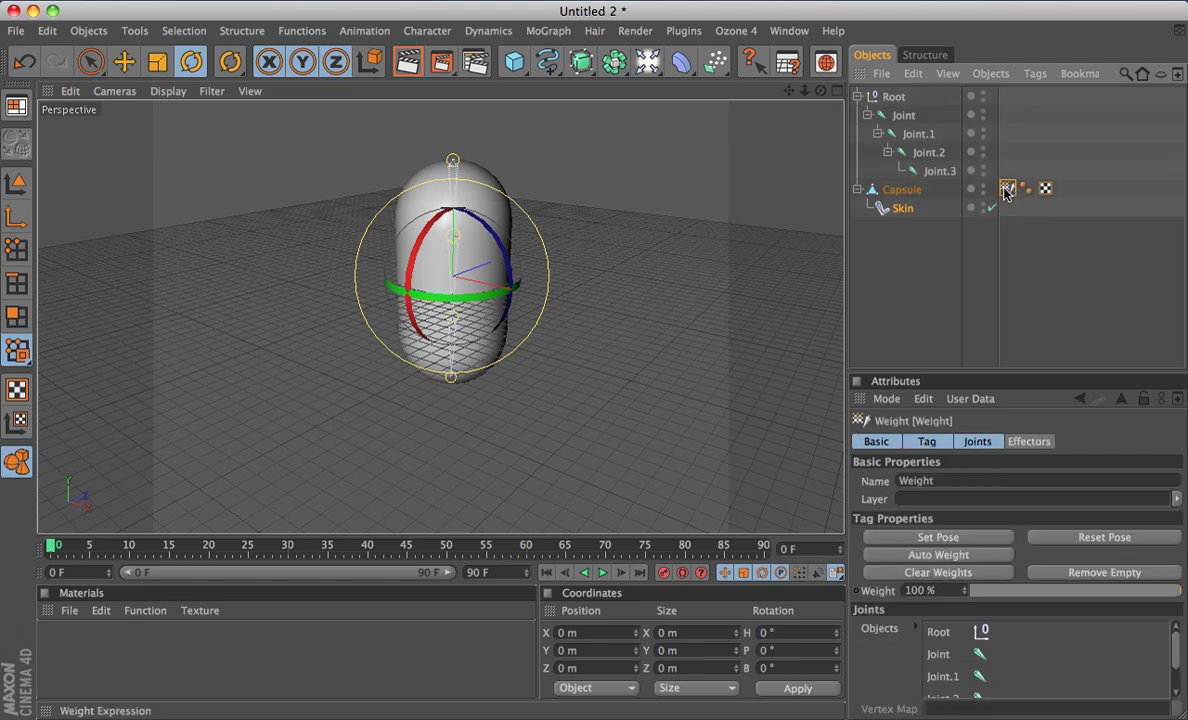
# Step: Test the binding by rotating Joint.1 and undo the rotation
pyautogui.click(912, 137)
pyautogui.moveTo(386, 202); pyautogui.dragTo(322, 256)
pyautogui.press('super+z')
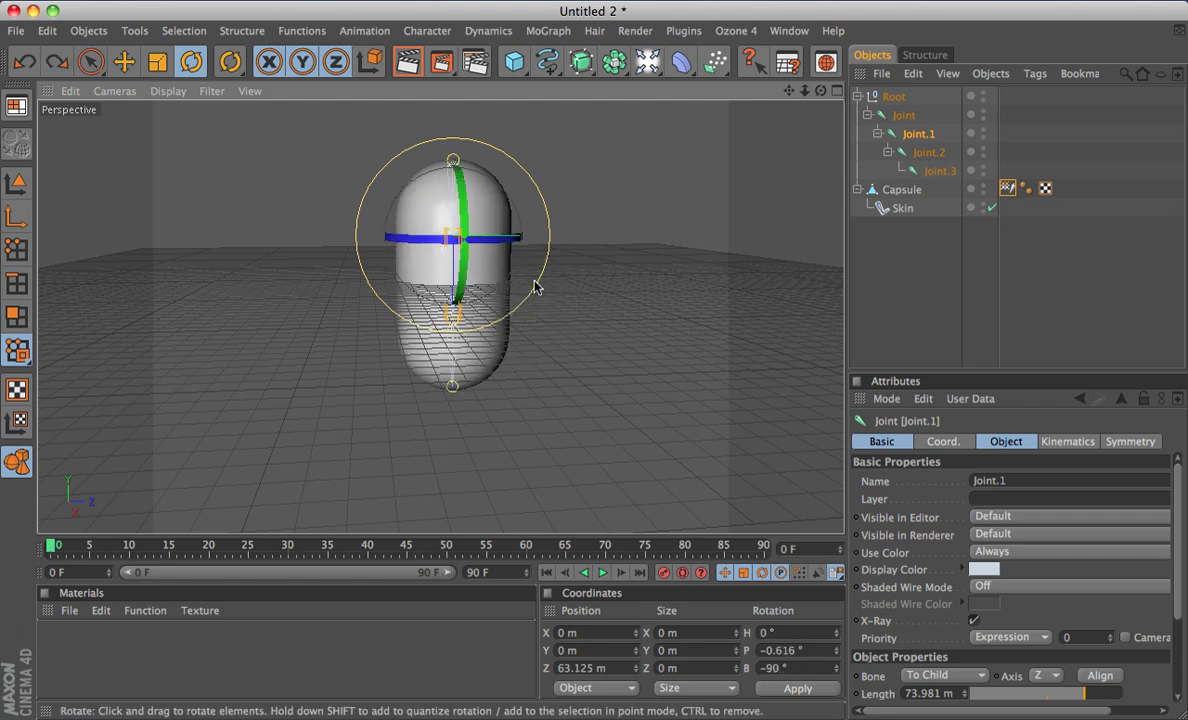
# Step: Test-rotate Joint.2 to a pitch of about 41° to bend the capsule's lower end, and undo it
pyautogui.keyDown('alt'); pyautogui.moveTo(522, 297); pyautogui.dragTo(452, 309); pyautogui.keyUp('alt')
pyautogui.click(928, 152)
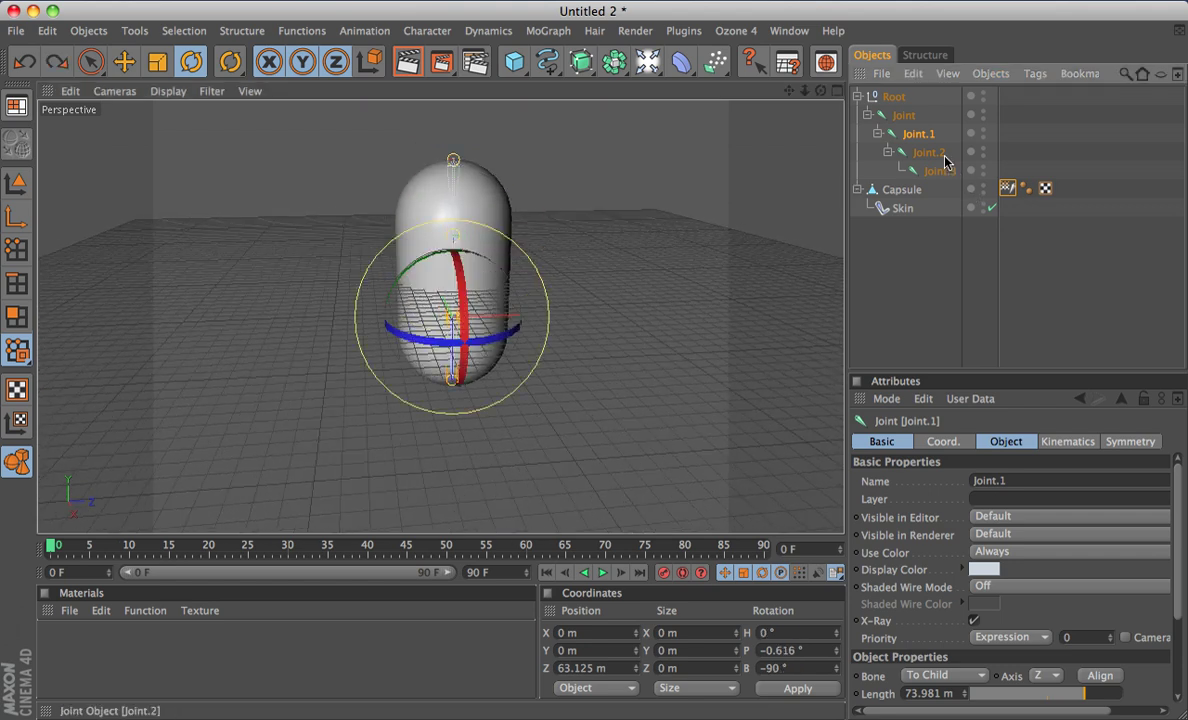
pyautogui.moveTo(385, 242); pyautogui.dragTo(590, 266)
pyautogui.scroll(5, 423, 311)
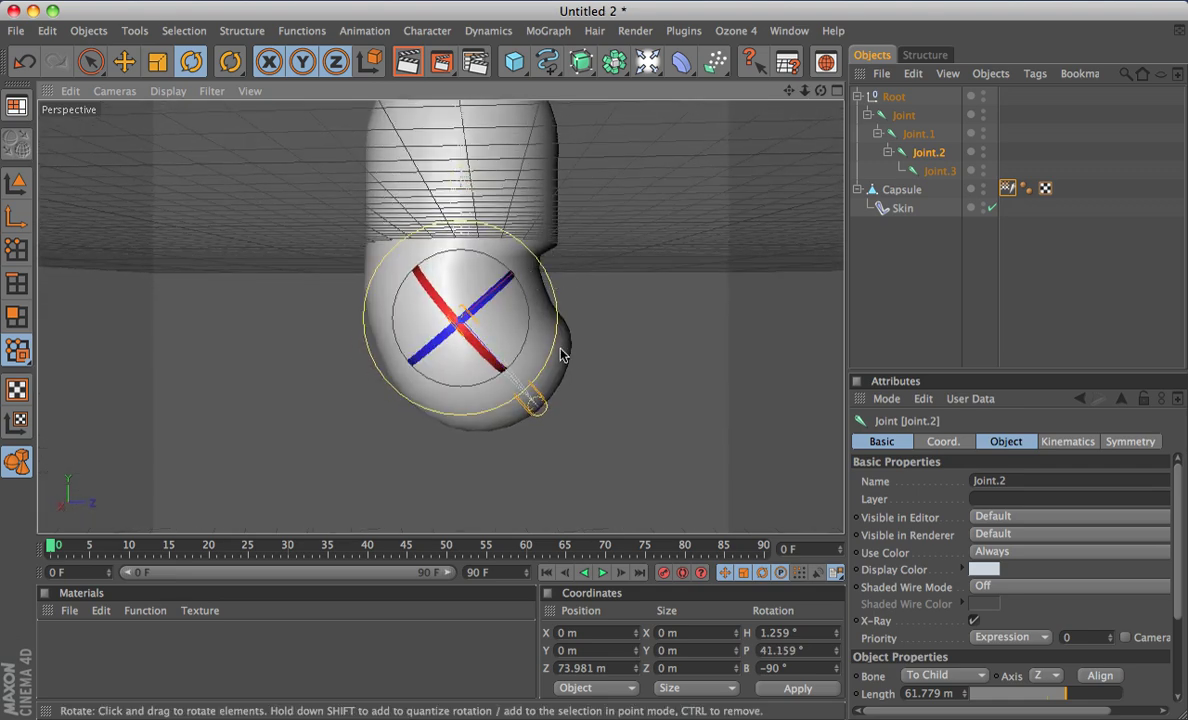
pyautogui.hotkey('ctrl', 'z')
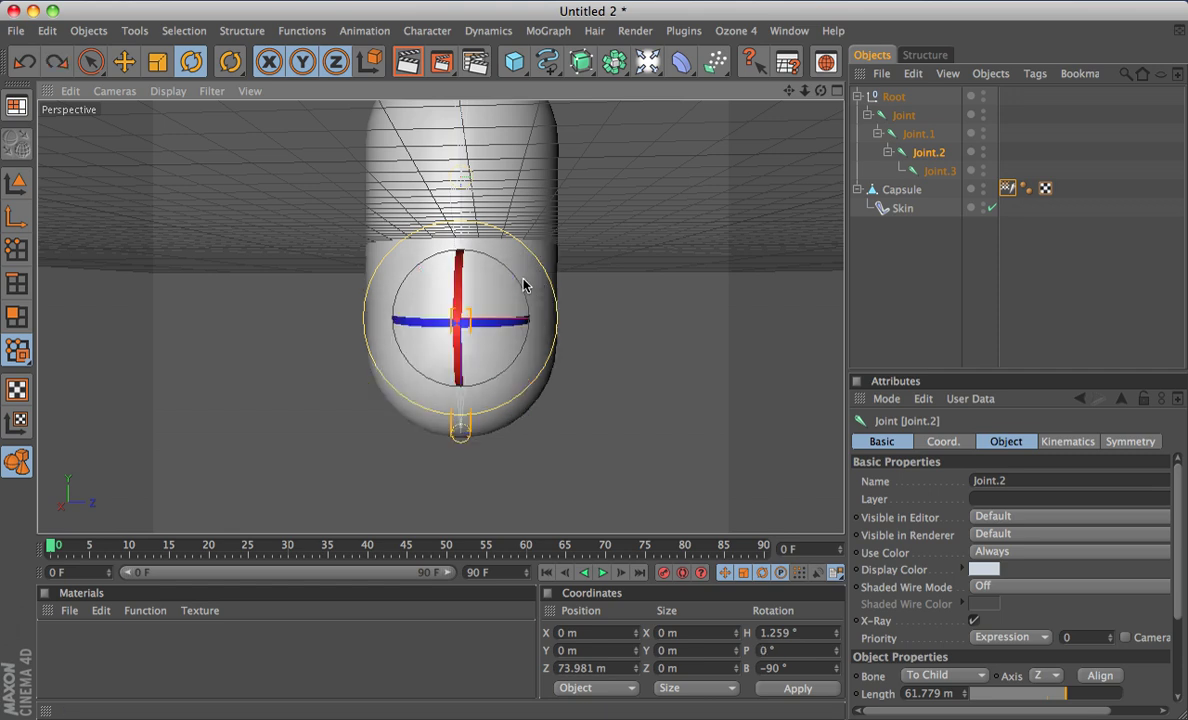
pyautogui.scroll(-5, 524, 286)
pyautogui.keyDown('alt'); pyautogui.moveTo(524, 286); pyautogui.dragTo(585, 328); pyautogui.keyUp('alt')
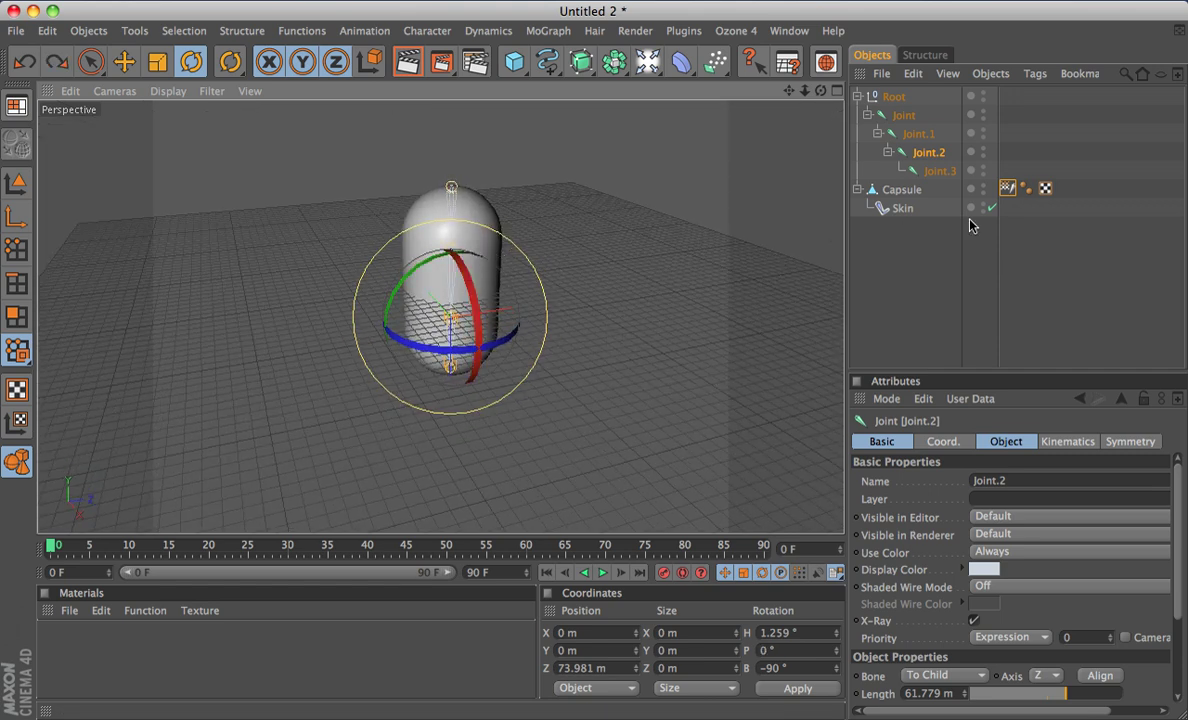
# Step: Activate the Weight Tool and examine how Joint.2's weights are distributed over the capsule
pyautogui.click(430, 31)
pyautogui.click(365, 31)
pyautogui.click(419, 31)
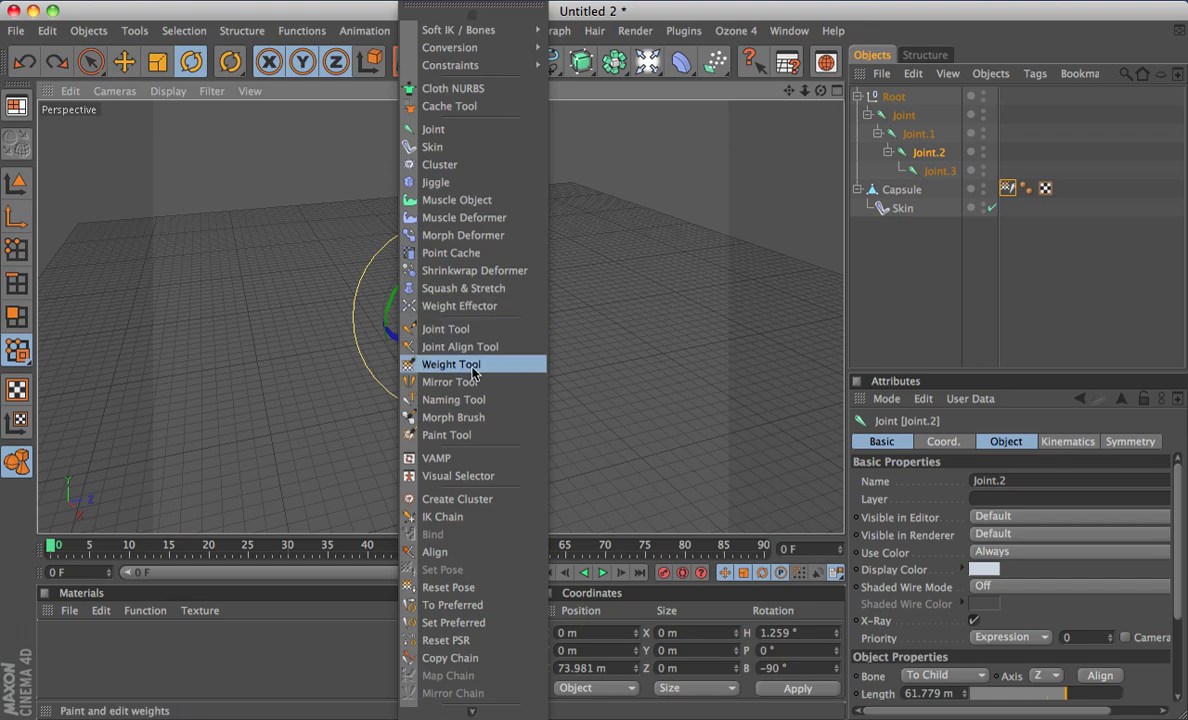
pyautogui.click(451, 364)
pyautogui.scroll(3, 532, 408)
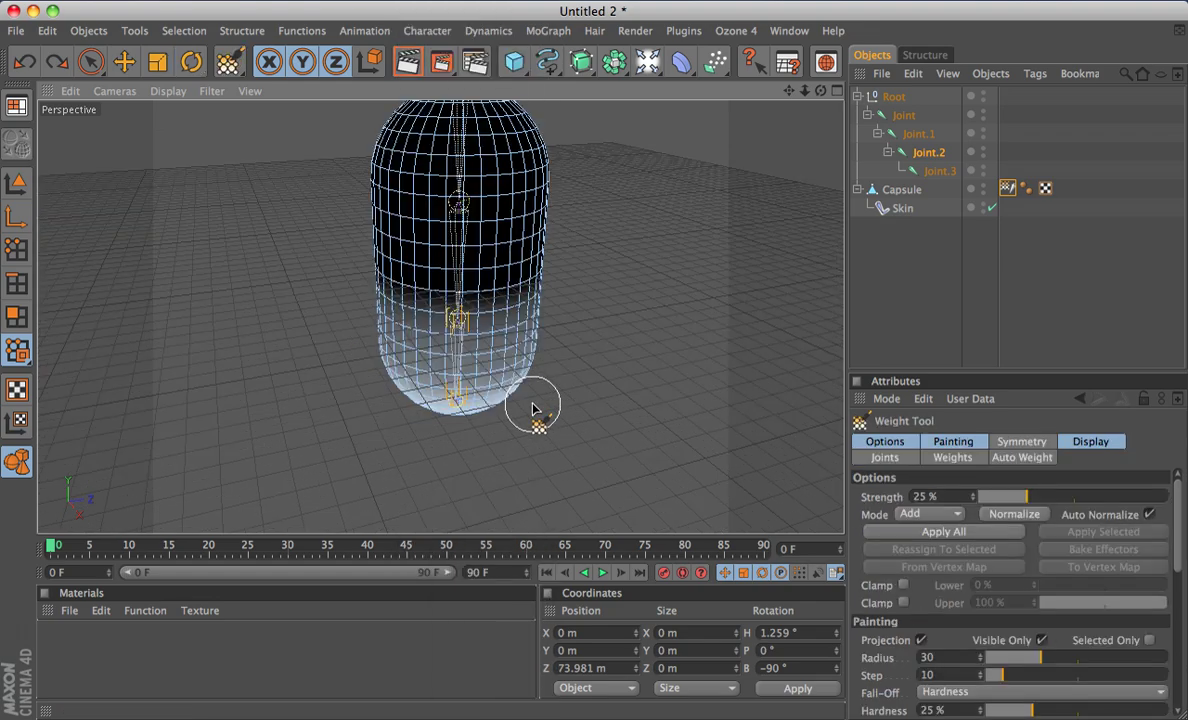
pyautogui.scroll(2, 528, 408)
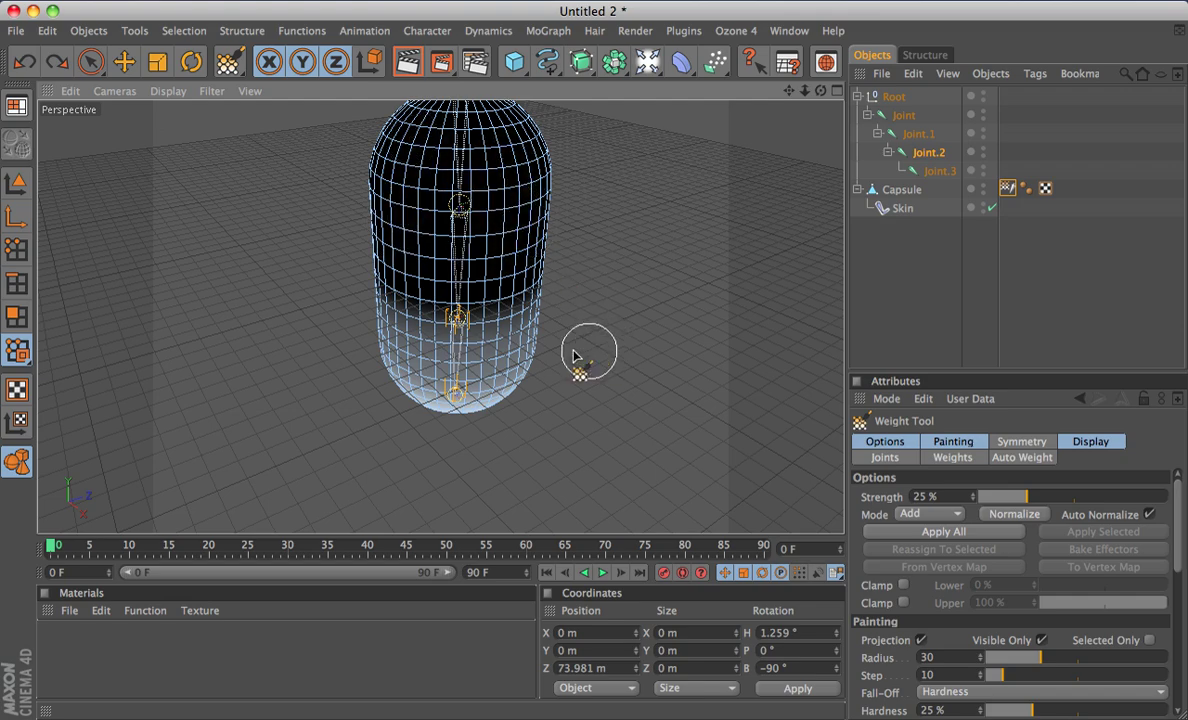
pyautogui.keyDown('alt'); pyautogui.moveTo(578, 347); pyautogui.dragTo(387, 408); pyautogui.keyUp('alt')
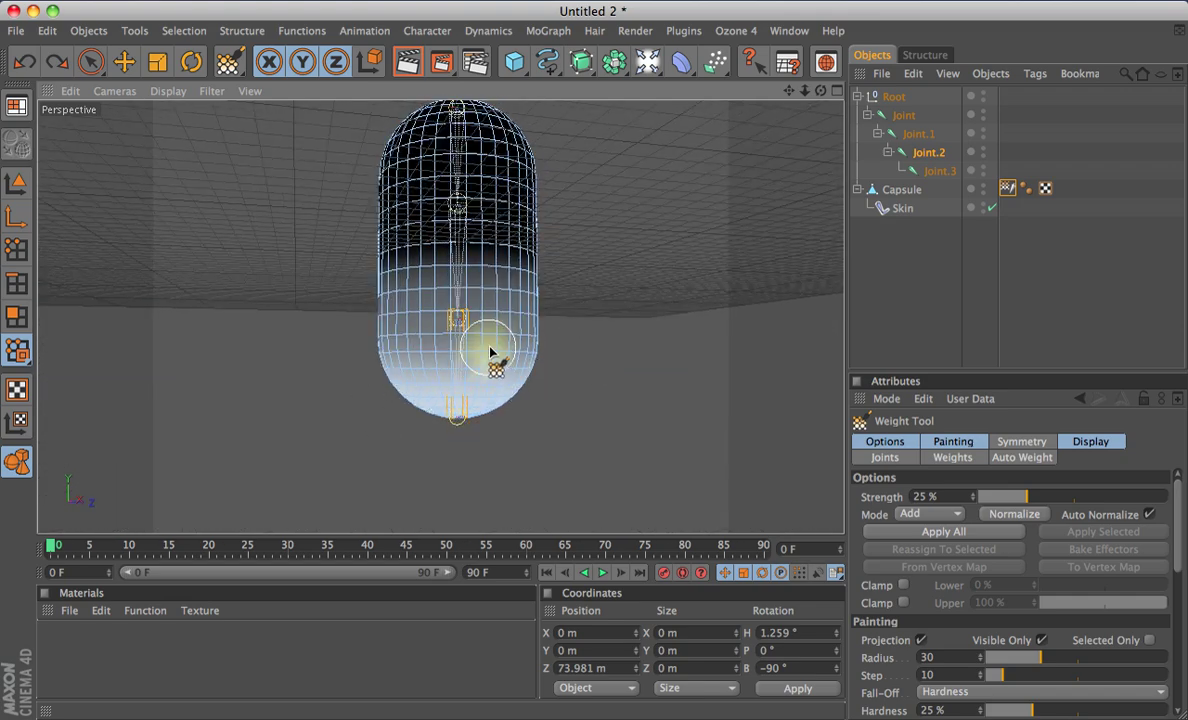
pyautogui.moveTo(489, 348)
pyautogui.keyDown('alt'); pyautogui.mouseDown()
pyautogui.moveTo(467, 390)
pyautogui.moveTo(475, 353)
pyautogui.moveTo(480, 363)
pyautogui.mouseUp(); pyautogui.keyUp('alt')
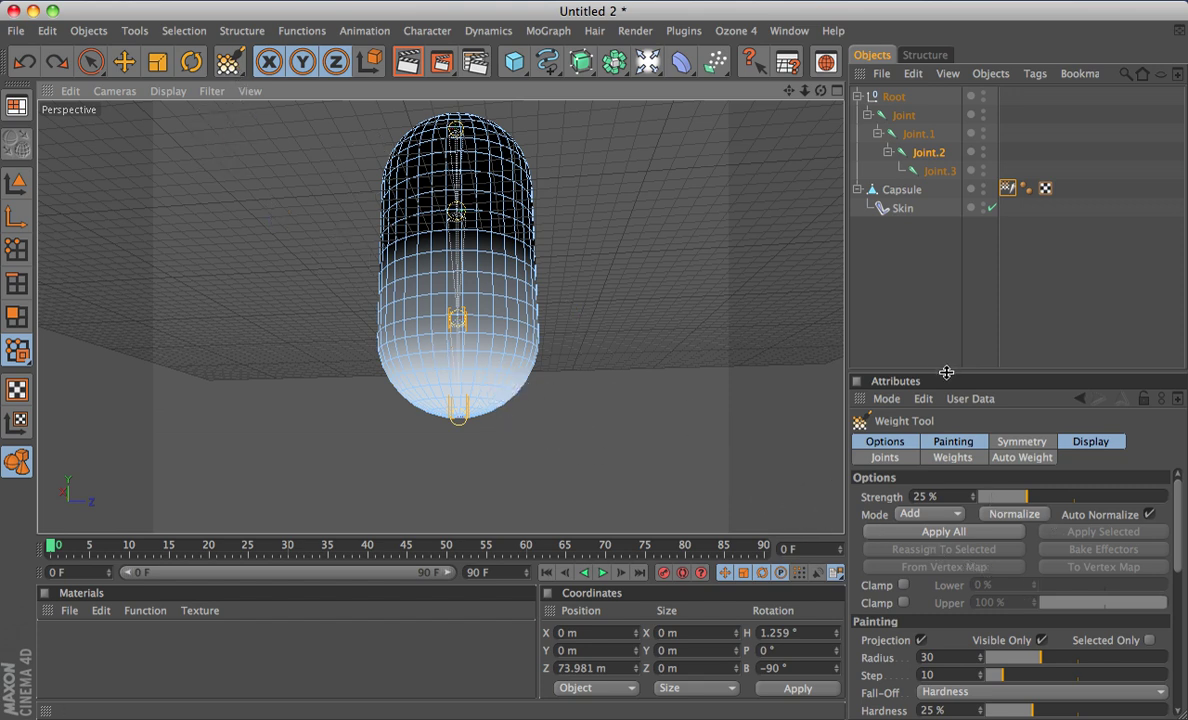
# Step: Set the Weight Tool's strength to 20 % in Add mode and paint Joint.2's weight over the capsule's lower part
pyautogui.moveTo(946, 372); pyautogui.dragTo(940, 269)
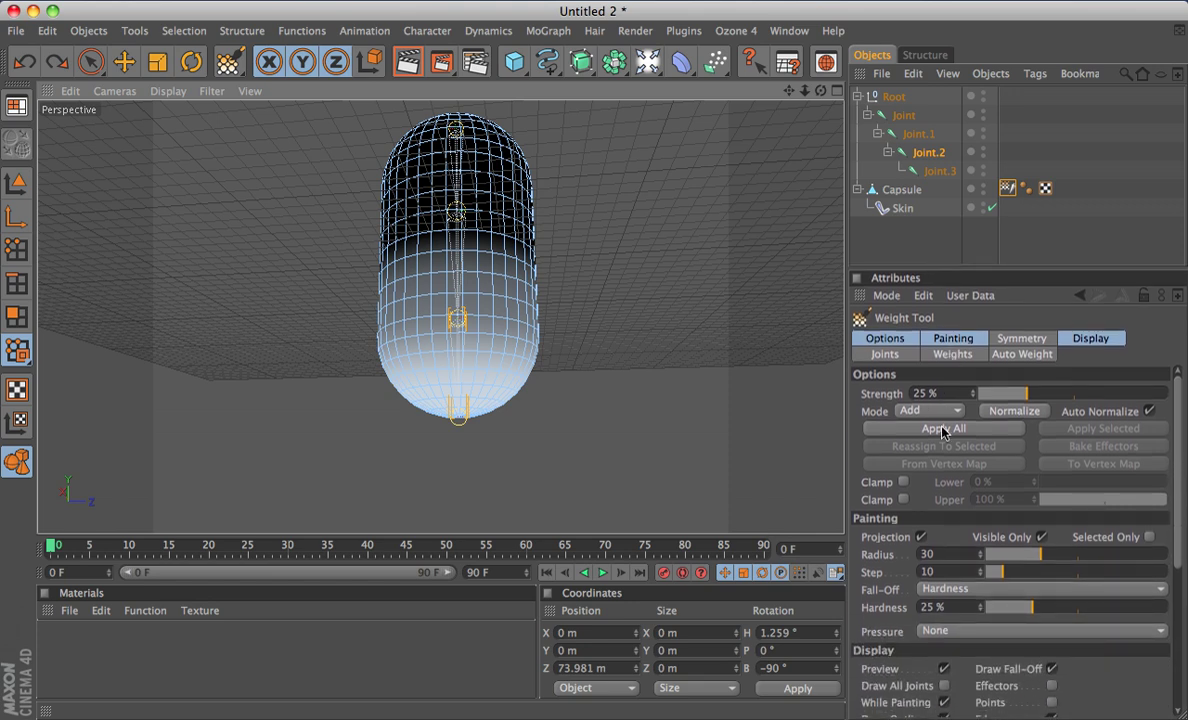
pyautogui.moveTo(1030, 394); pyautogui.dragTo(1080, 396)
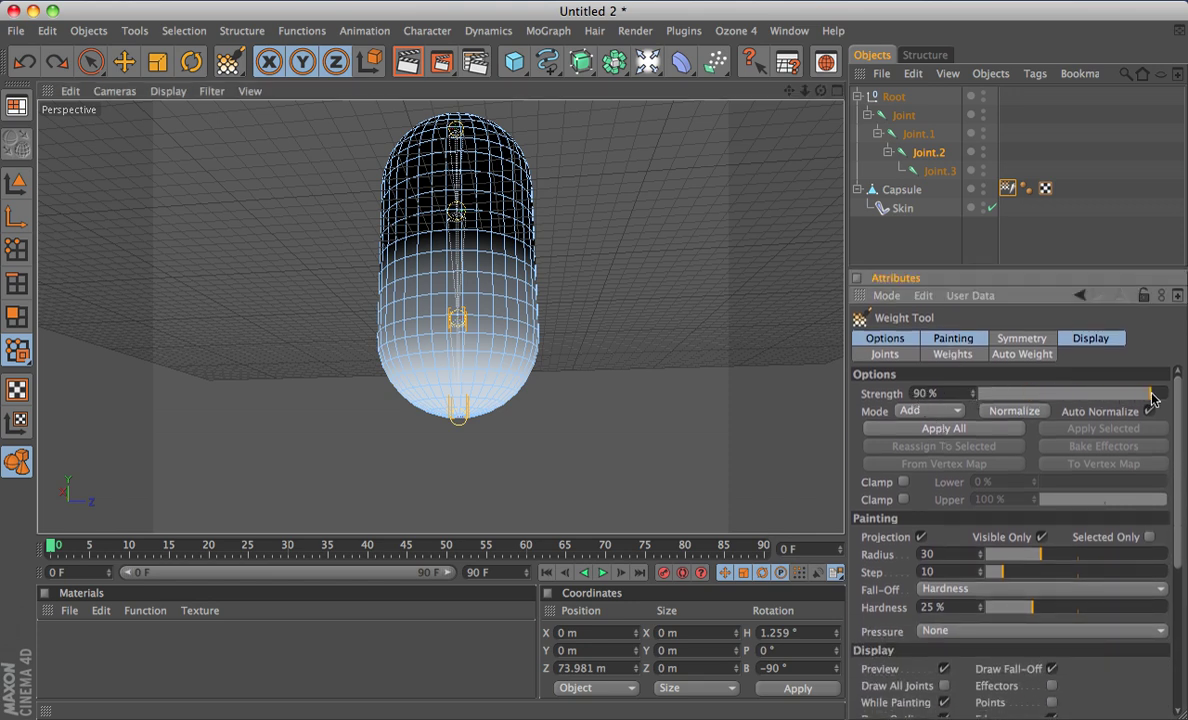
pyautogui.moveTo(1163, 399); pyautogui.dragTo(993, 401)
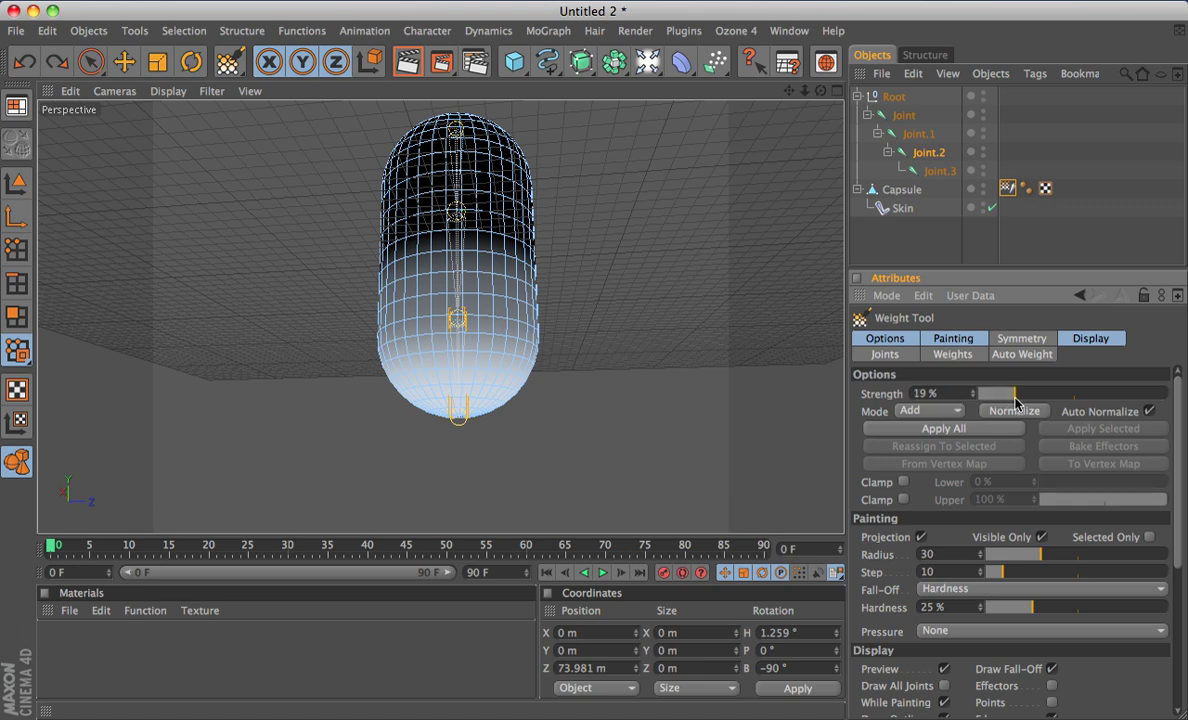
pyautogui.click(957, 411)
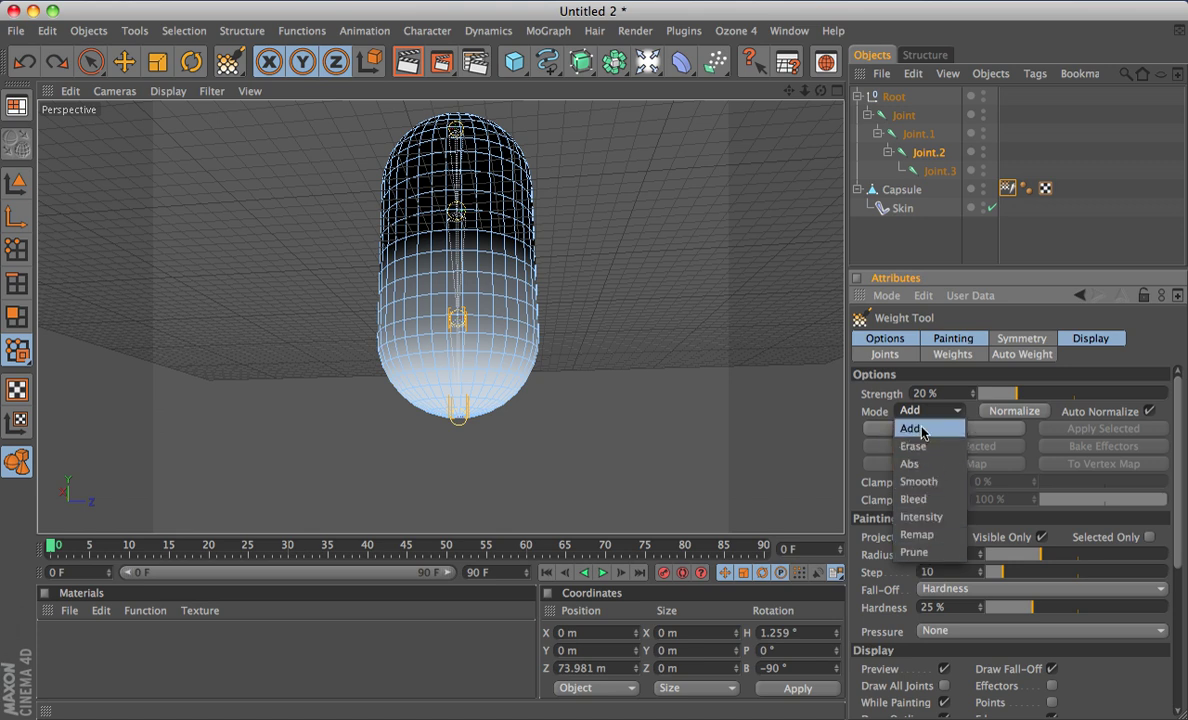
pyautogui.click(915, 429)
pyautogui.moveTo(490, 287)
pyautogui.mouseDown()
pyautogui.moveTo(475, 286)
pyautogui.moveTo(500, 300)
pyautogui.moveTo(451, 278)
pyautogui.moveTo(398, 339)
pyautogui.moveTo(446, 345)
pyautogui.moveTo(450, 400)
pyautogui.mouseUp()
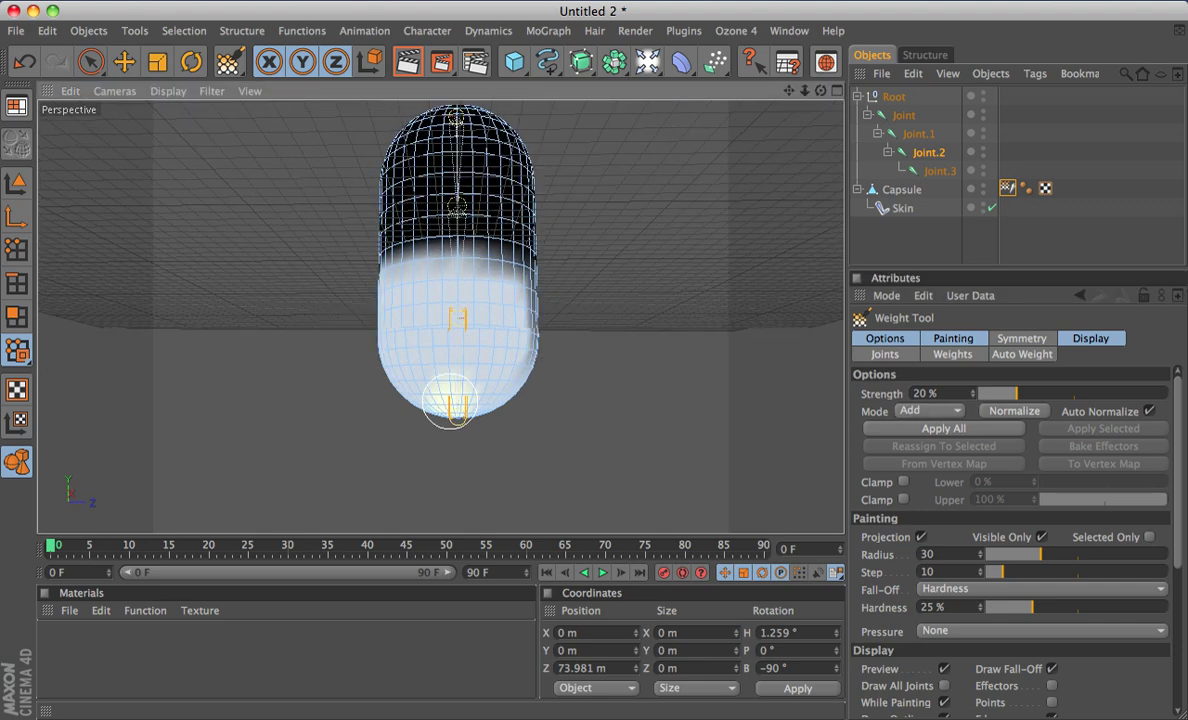
# Step: Switch the Weight Tool to Erase mode and erase Joint.2's weight from one side of the capsule's lower part
pyautogui.click(950, 412)
pyautogui.click(930, 446)
pyautogui.moveTo(381, 294)
pyautogui.mouseDown()
pyautogui.moveTo(418, 321)
pyautogui.moveTo(458, 285)
pyautogui.moveTo(475, 358)
pyautogui.moveTo(527, 250)
pyautogui.moveTo(467, 310)
pyautogui.moveTo(363, 320)
pyautogui.moveTo(424, 371)
pyautogui.moveTo(533, 343)
pyautogui.moveTo(456, 405)
pyautogui.moveTo(375, 400)
pyautogui.moveTo(456, 395)
pyautogui.moveTo(539, 440)
pyautogui.moveTo(383, 362)
pyautogui.mouseUp()
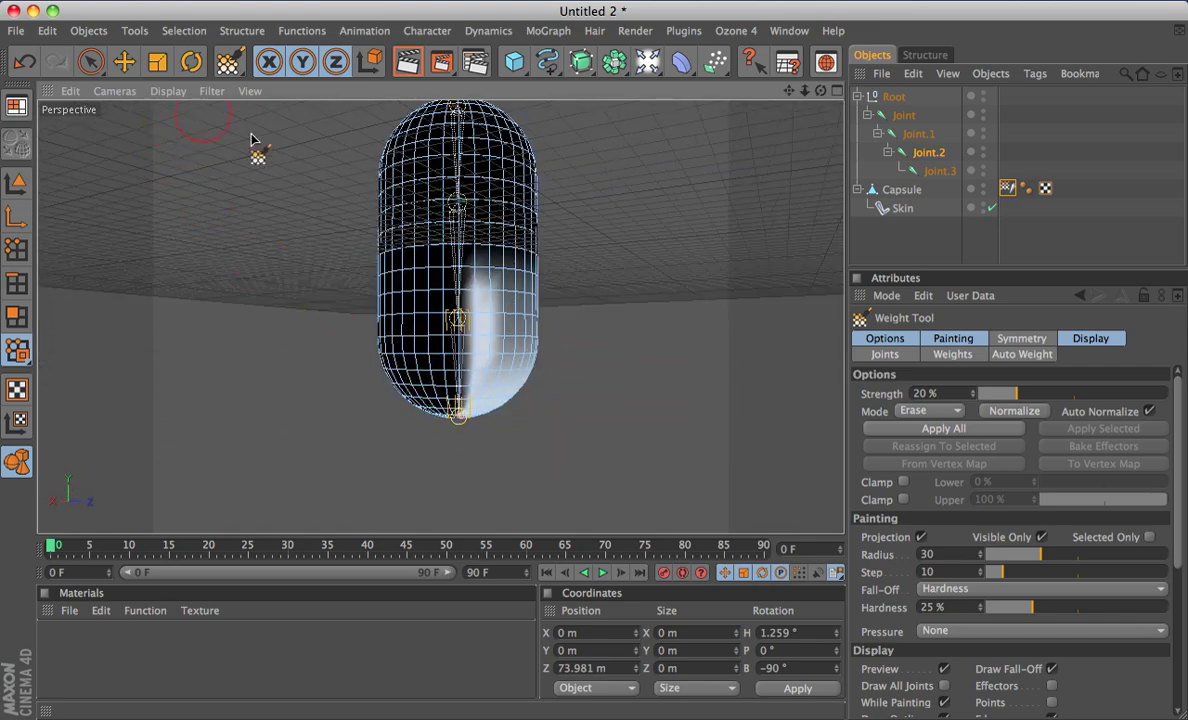
# Step: Test the edited weights by rotating Joint.2 to a pitch of about 47°, view the deformation from several sides, and undo the rotation
pyautogui.click(190, 62)
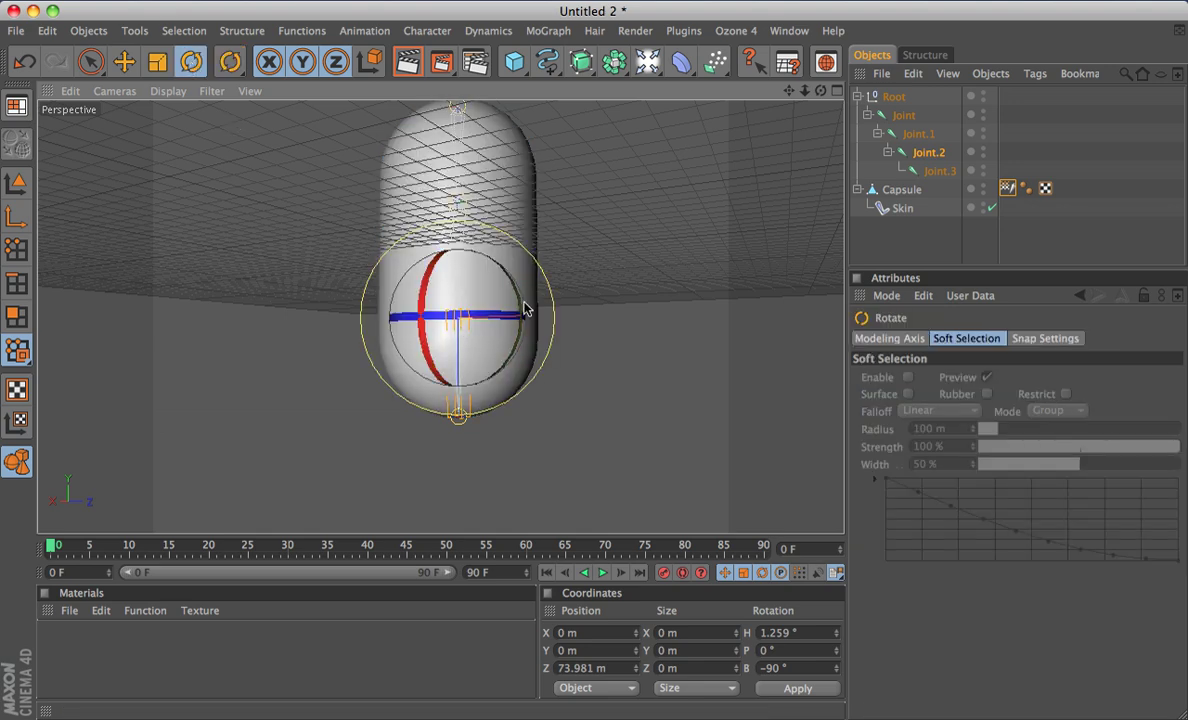
pyautogui.moveTo(522, 302); pyautogui.dragTo(496, 223)
pyautogui.keyDown('alt'); pyautogui.moveTo(540, 385); pyautogui.dragTo(443, 391); pyautogui.keyUp('alt')
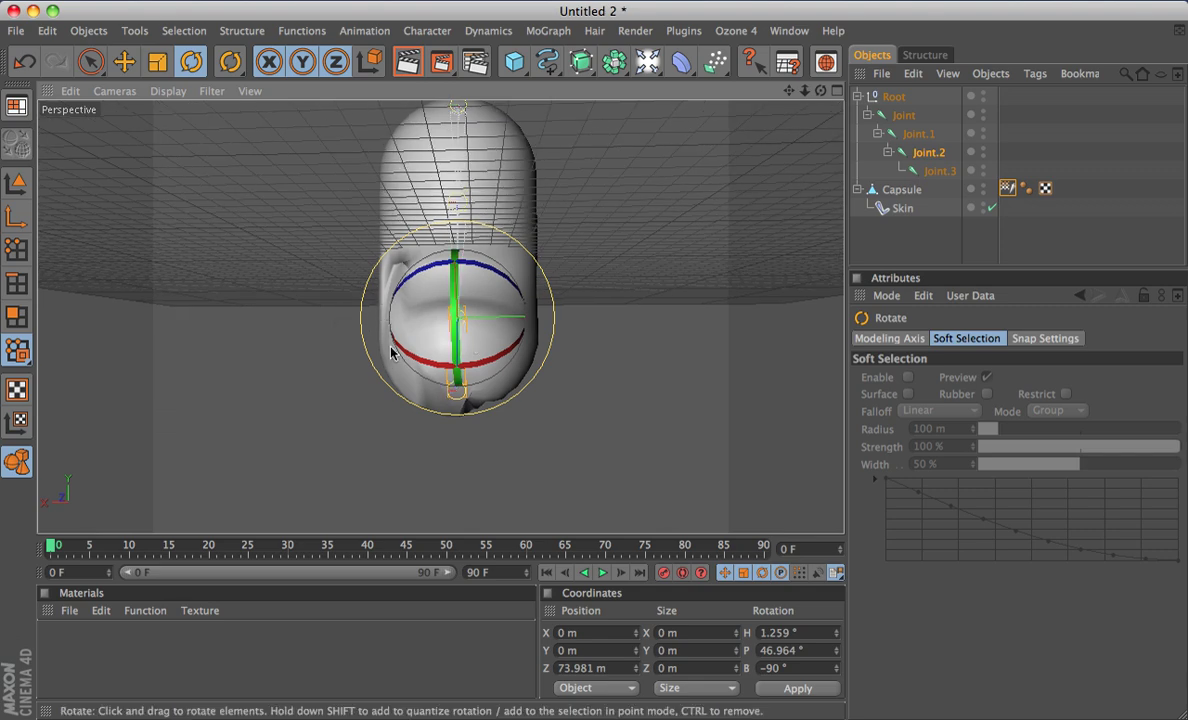
pyautogui.keyDown('alt'); pyautogui.moveTo(391, 352); pyautogui.dragTo(645, 340); pyautogui.keyUp('alt')
pyautogui.moveTo(415, 383)
pyautogui.keyDown('alt'); pyautogui.mouseDown()
pyautogui.moveTo(406, 390)
pyautogui.moveTo(397, 370)
pyautogui.mouseUp(); pyautogui.keyUp('alt')
pyautogui.press('super+z')
pyautogui.keyDown('alt'); pyautogui.moveTo(559, 361); pyautogui.dragTo(574, 366); pyautogui.keyUp('alt')
# Step: Return to the Weight Tool and undo all painted and erased weights of Joint.2
pyautogui.moveTo(230, 62); pyautogui.dragTo(244, 118)
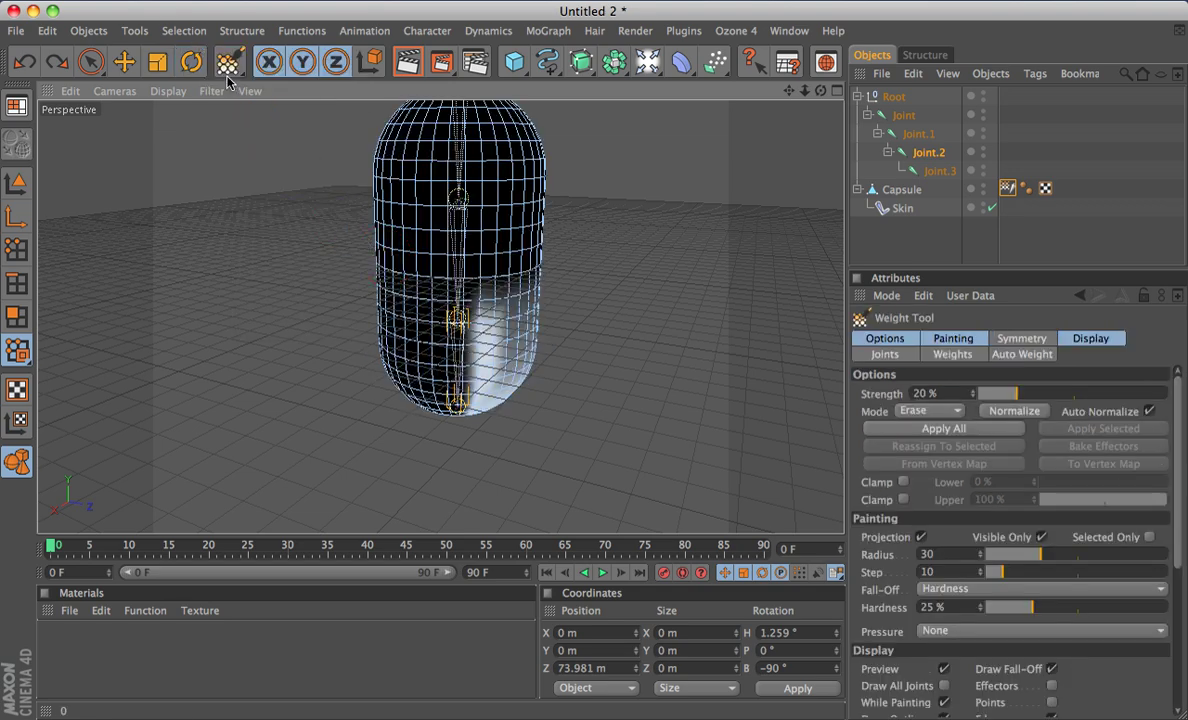
pyautogui.keyDown('alt'); pyautogui.moveTo(437, 303); pyautogui.dragTo(437, 325); pyautogui.keyUp('alt')
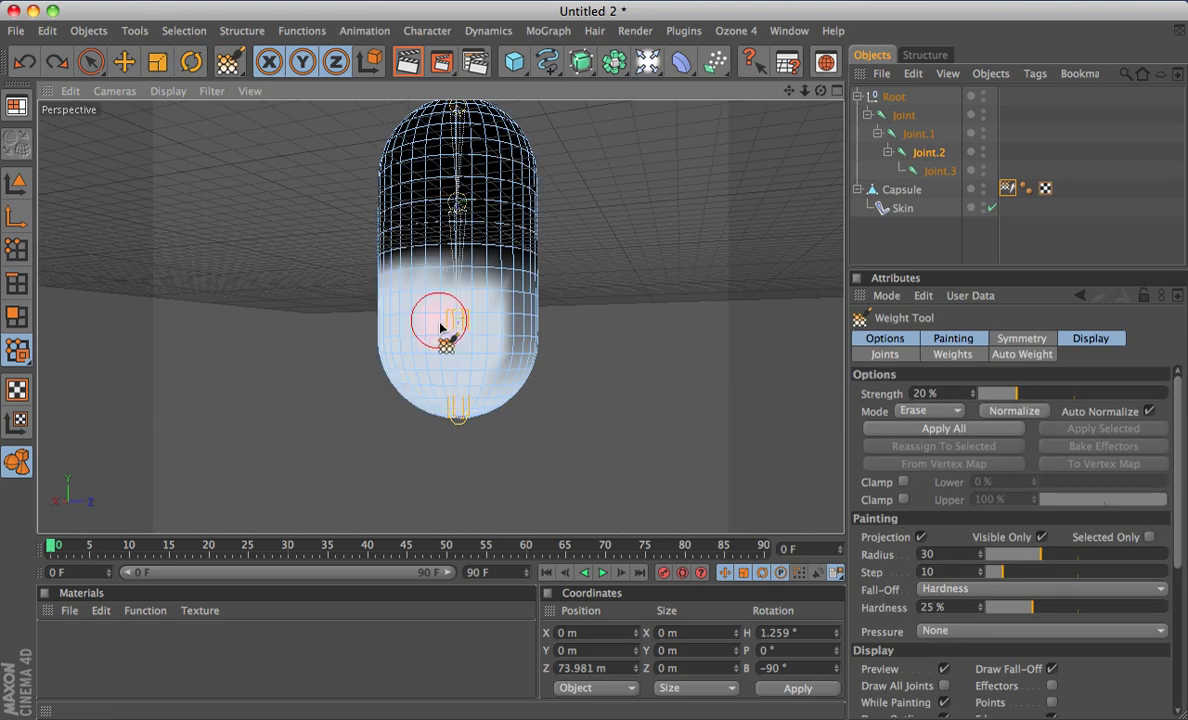
pyautogui.press('super+z')
pyautogui.moveTo(474, 434)
pyautogui.keyDown('alt'); pyautogui.mouseDown()
pyautogui.moveTo(464, 424)
pyautogui.moveTo(472, 438)
pyautogui.moveTo(461, 438)
pyautogui.mouseUp(); pyautogui.keyUp('alt')
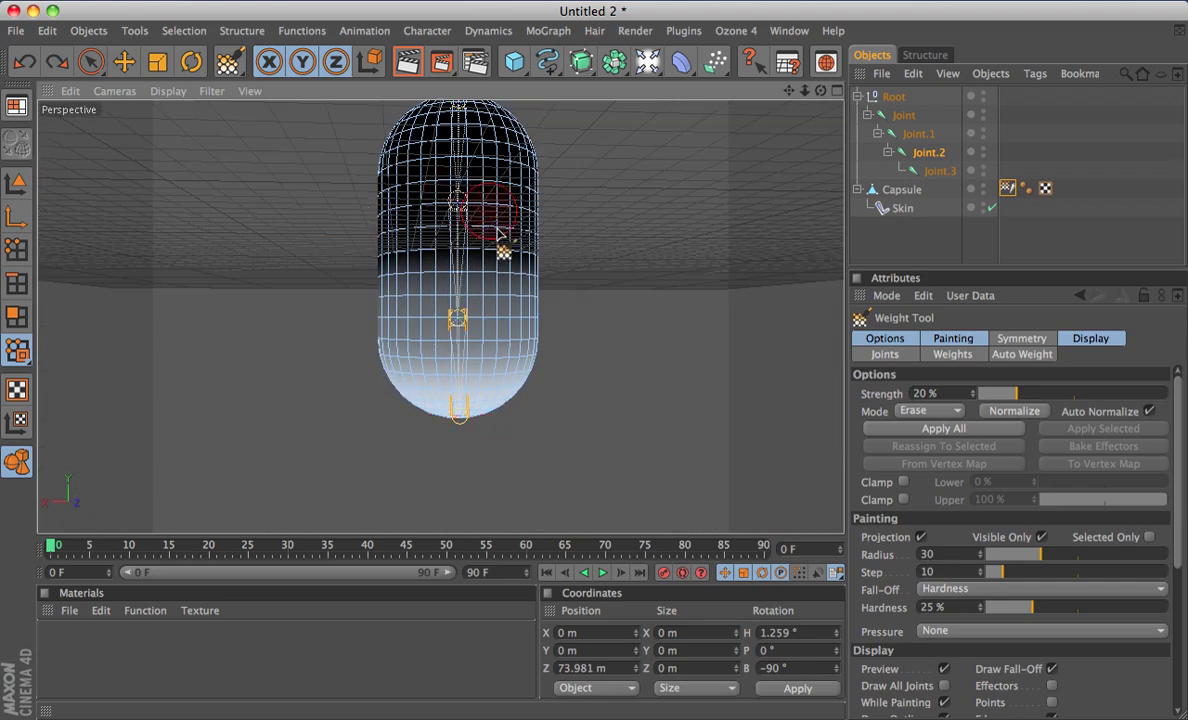
pyautogui.keyDown('alt'); pyautogui.moveTo(476, 310); pyautogui.dragTo(518, 308); pyautogui.keyUp('alt')
# Step: Set the Weight Tool's strength to 10 % for erasing on the capsule's lower part
pyautogui.press('r')
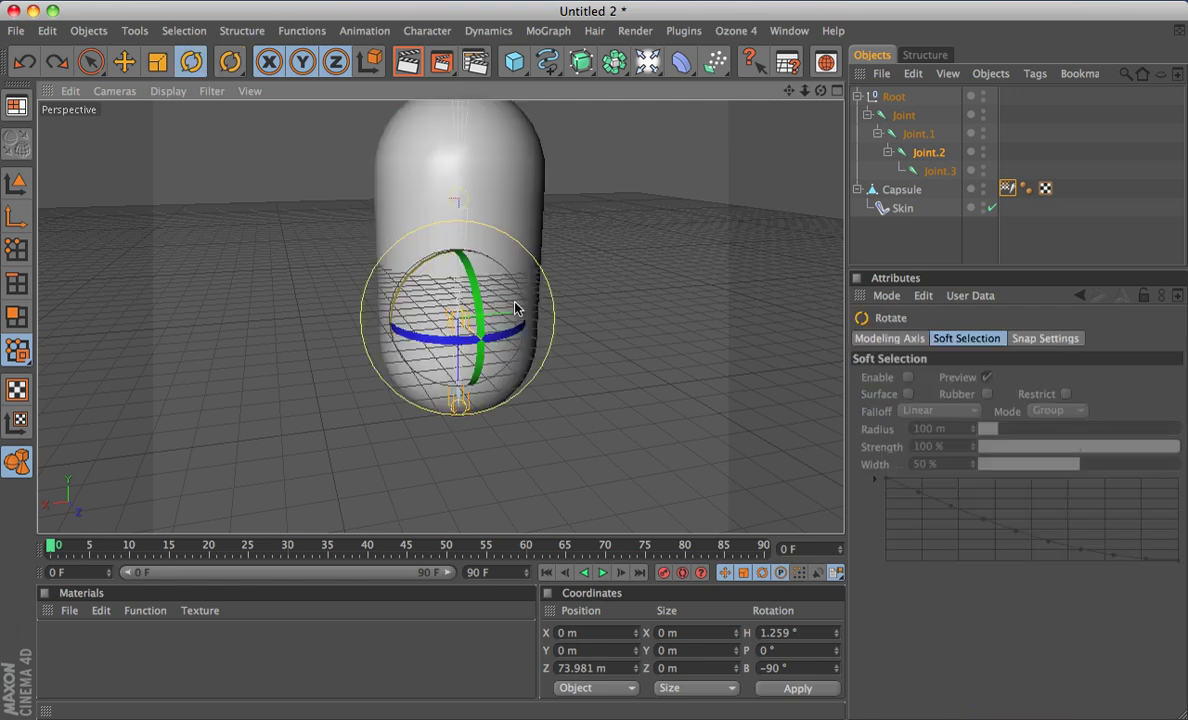
pyautogui.press('space')
pyautogui.moveTo(215, 64); pyautogui.dragTo(275, 143)
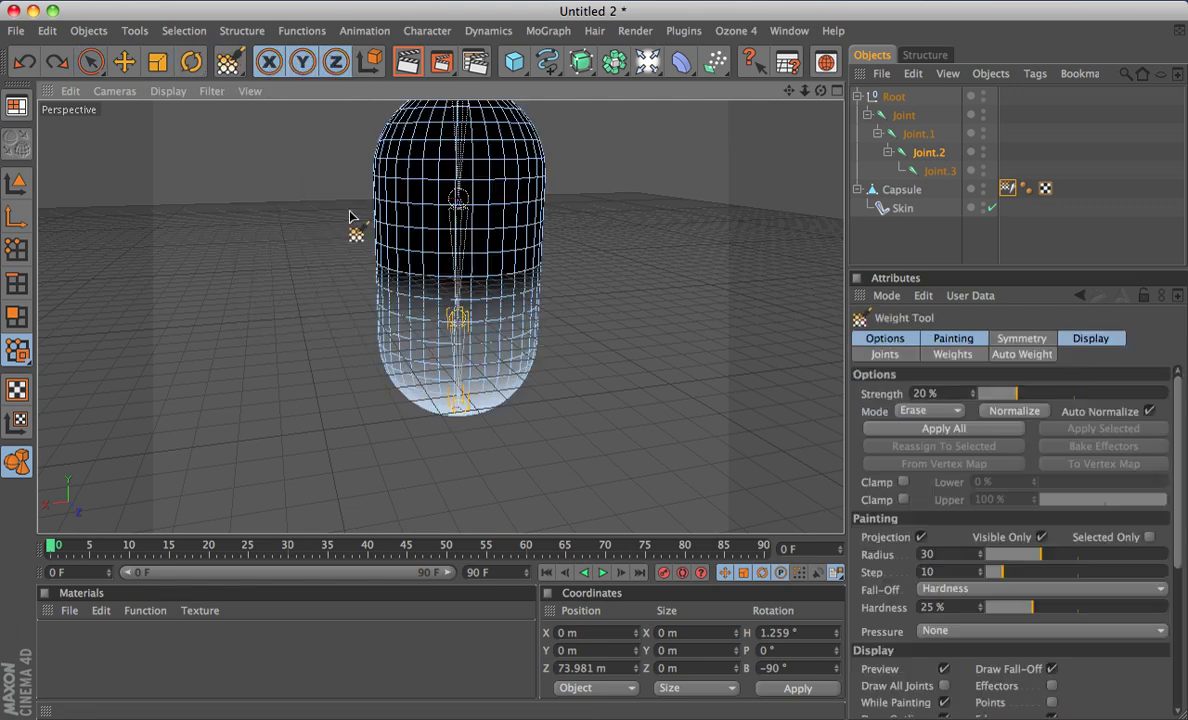
pyautogui.click(912, 393)
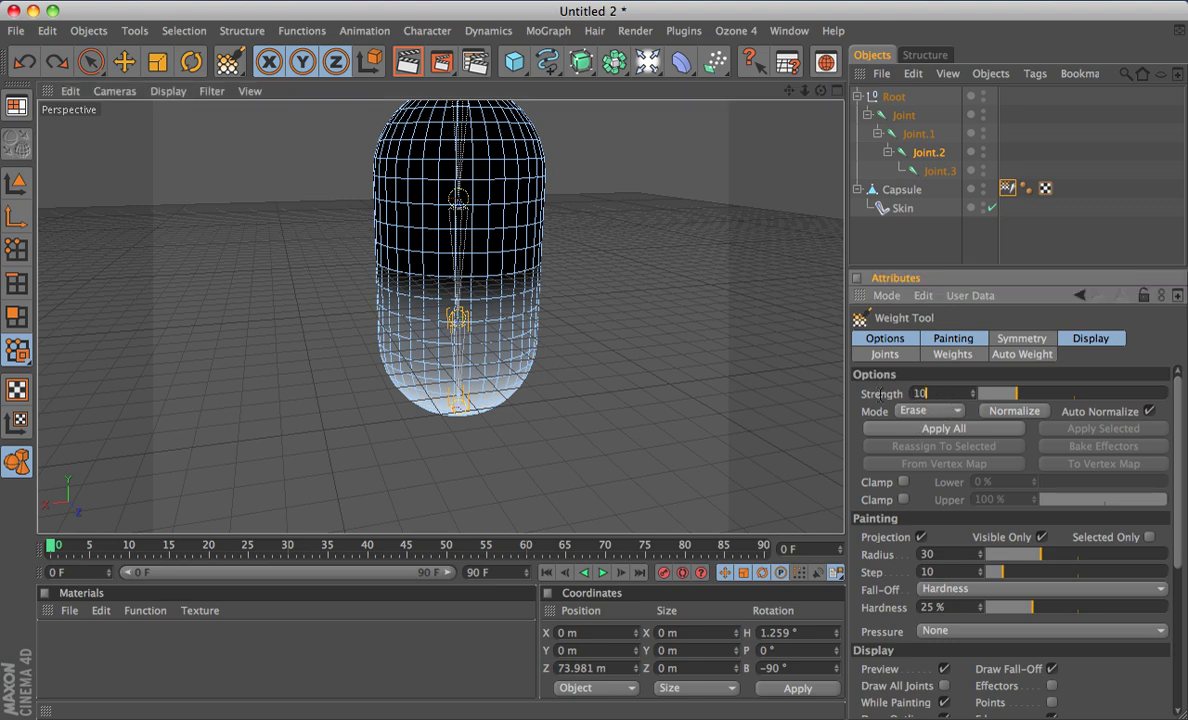
pyautogui.scroll(3, 531, 335)
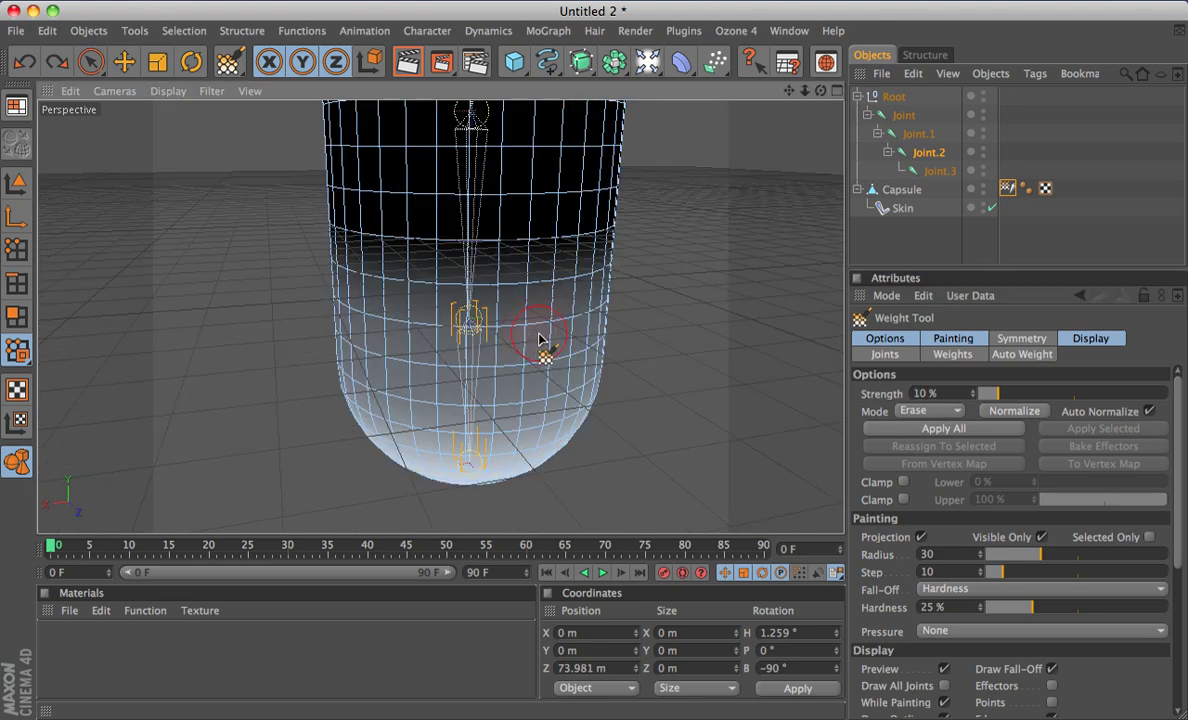
# Step: Show the capsule's lower part in the Front view and set that view's display to Gouraud Shading
pyautogui.keyDown('alt'); pyautogui.moveTo(539, 335); pyautogui.dragTo(547, 352); pyautogui.keyUp('alt')
pyautogui.middleClick(554, 368)
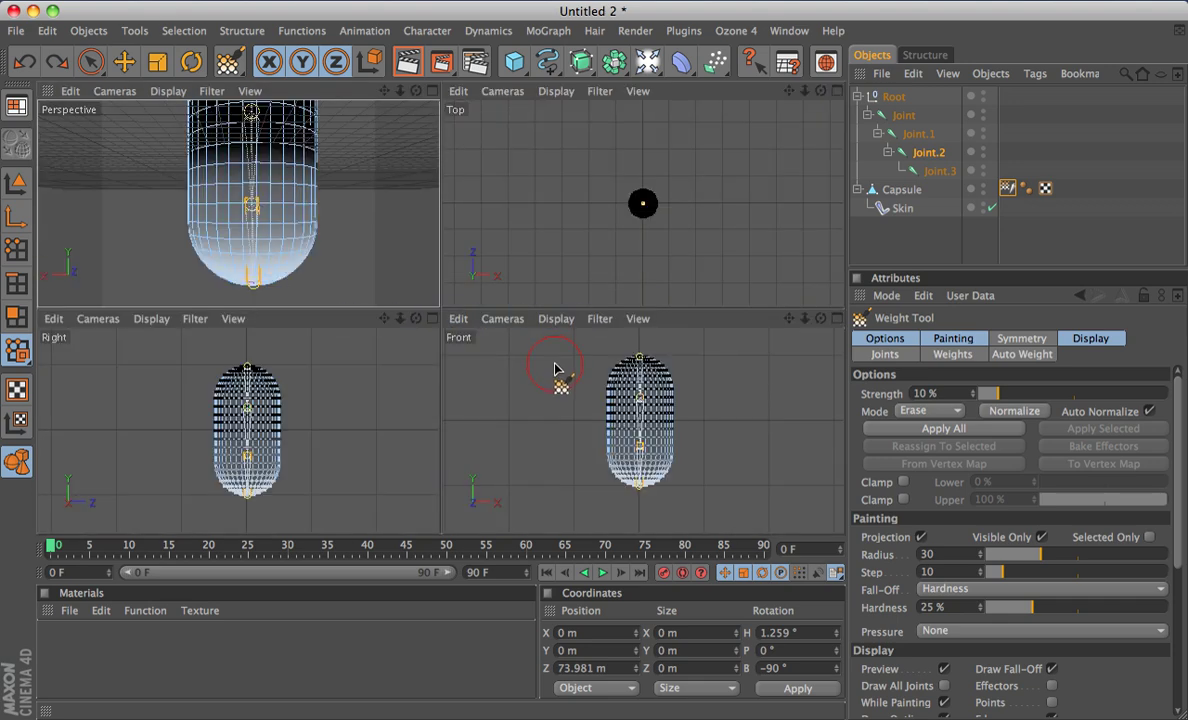
pyautogui.middleClick(640, 466)
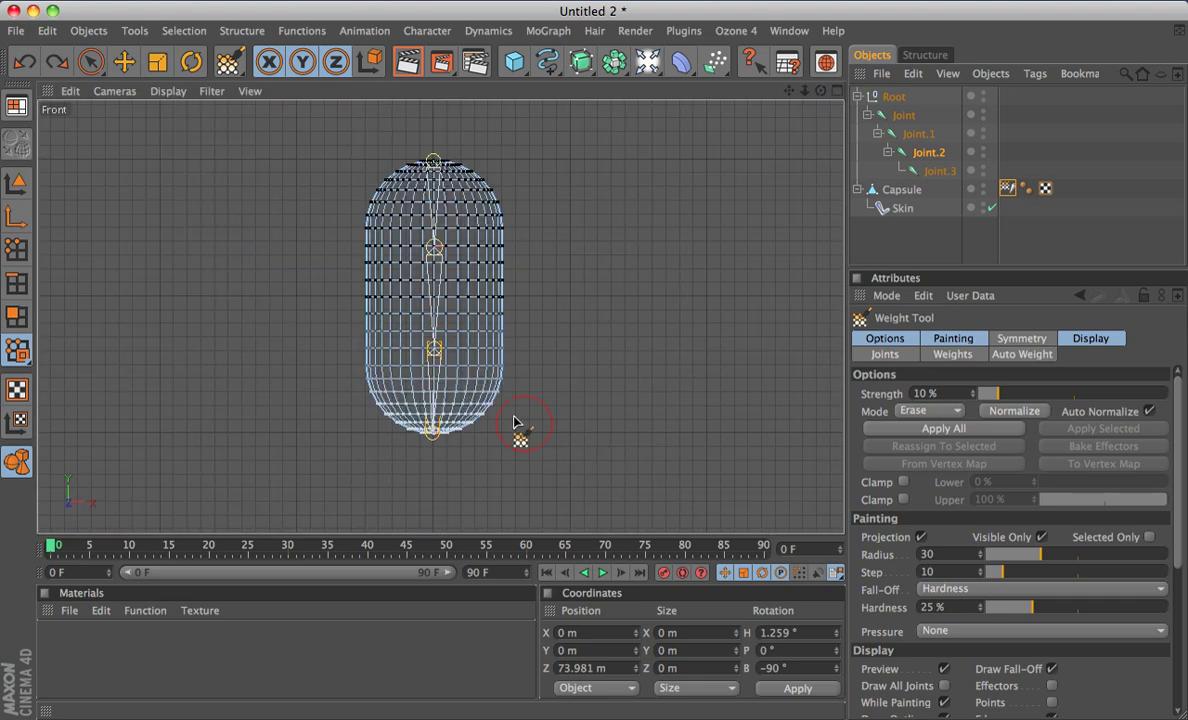
pyautogui.scroll(3, 510, 422)
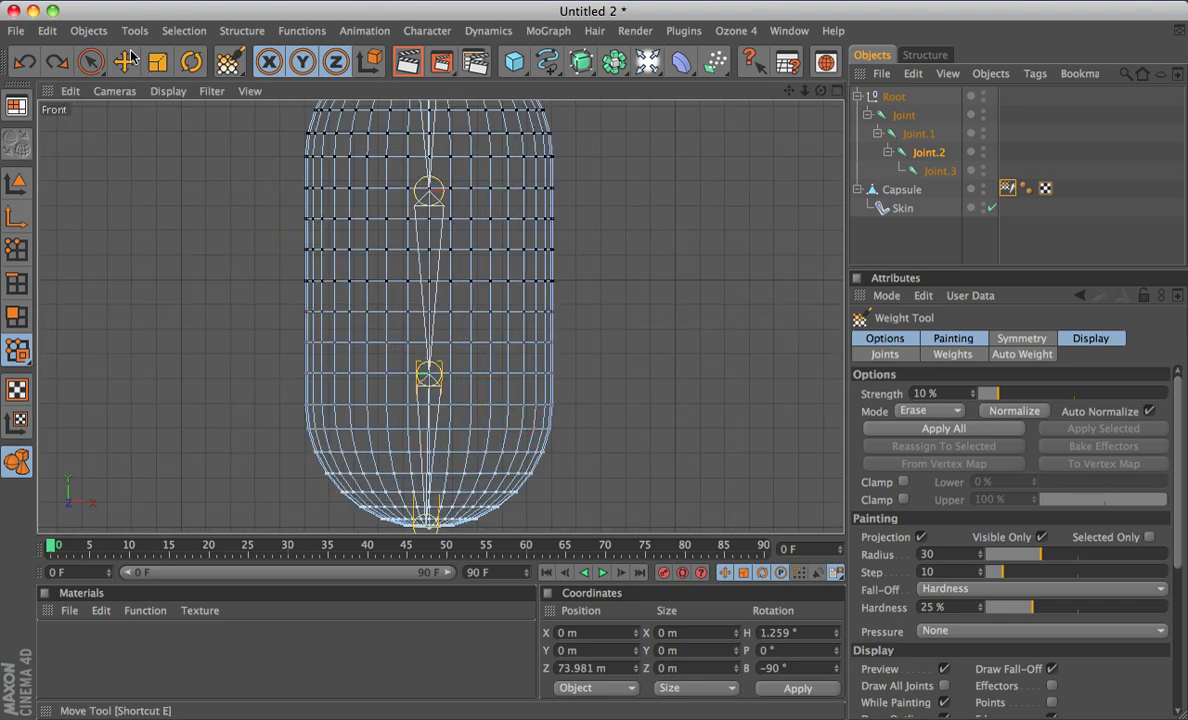
pyautogui.click(166, 93)
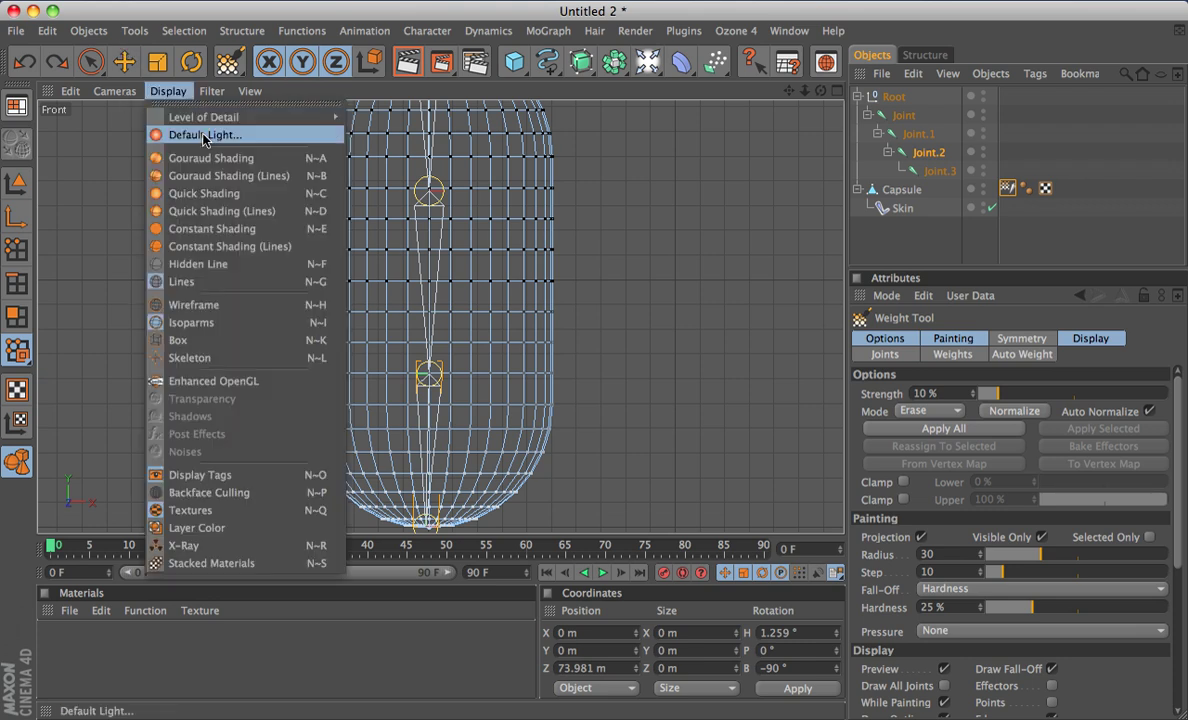
pyautogui.click(212, 162)
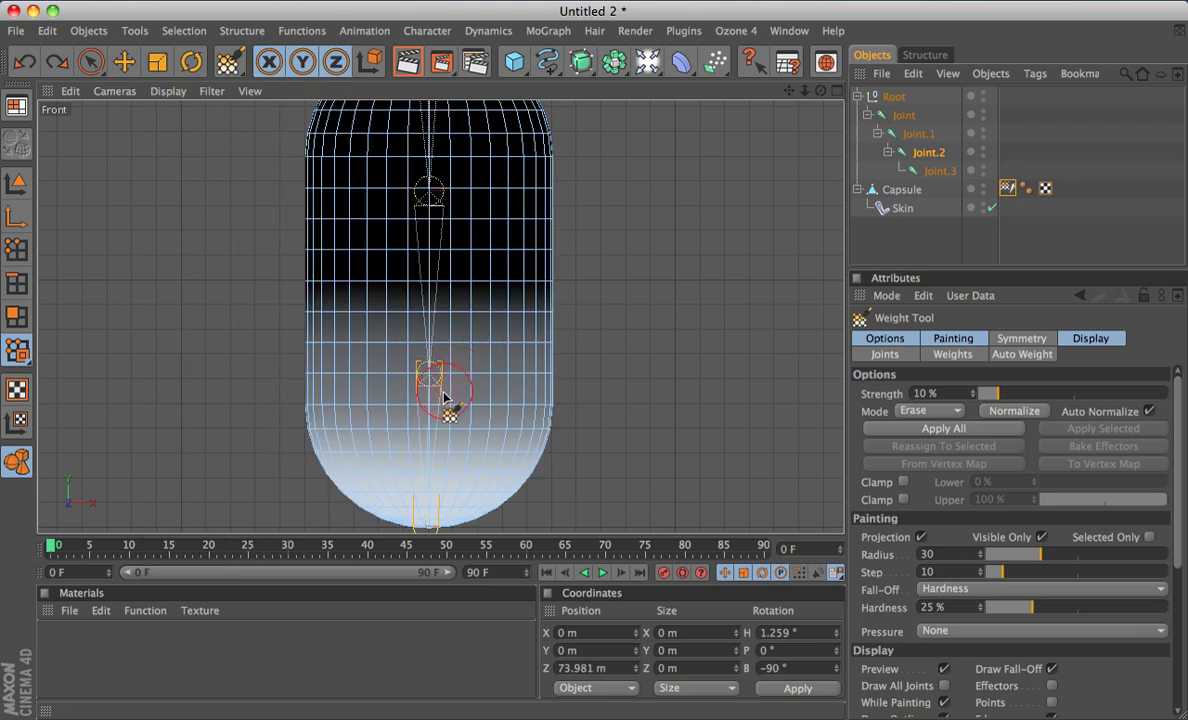
# Step: Erase Joint.2's weight at 10 % strength across the middle and around the joint on the front of the capsule's lower part
pyautogui.moveTo(407, 318)
pyautogui.mouseDown()
pyautogui.moveTo(412, 388)
pyautogui.moveTo(458, 400)
pyautogui.moveTo(464, 320)
pyautogui.moveTo(425, 352)
pyautogui.moveTo(371, 331)
pyautogui.moveTo(341, 298)
pyautogui.mouseUp()
pyautogui.moveTo(458, 385)
pyautogui.mouseDown()
pyautogui.moveTo(517, 318)
pyautogui.moveTo(432, 380)
pyautogui.moveTo(345, 320)
pyautogui.mouseUp()
pyautogui.moveTo(418, 370)
pyautogui.mouseDown()
pyautogui.moveTo(472, 382)
pyautogui.moveTo(550, 297)
pyautogui.mouseUp()
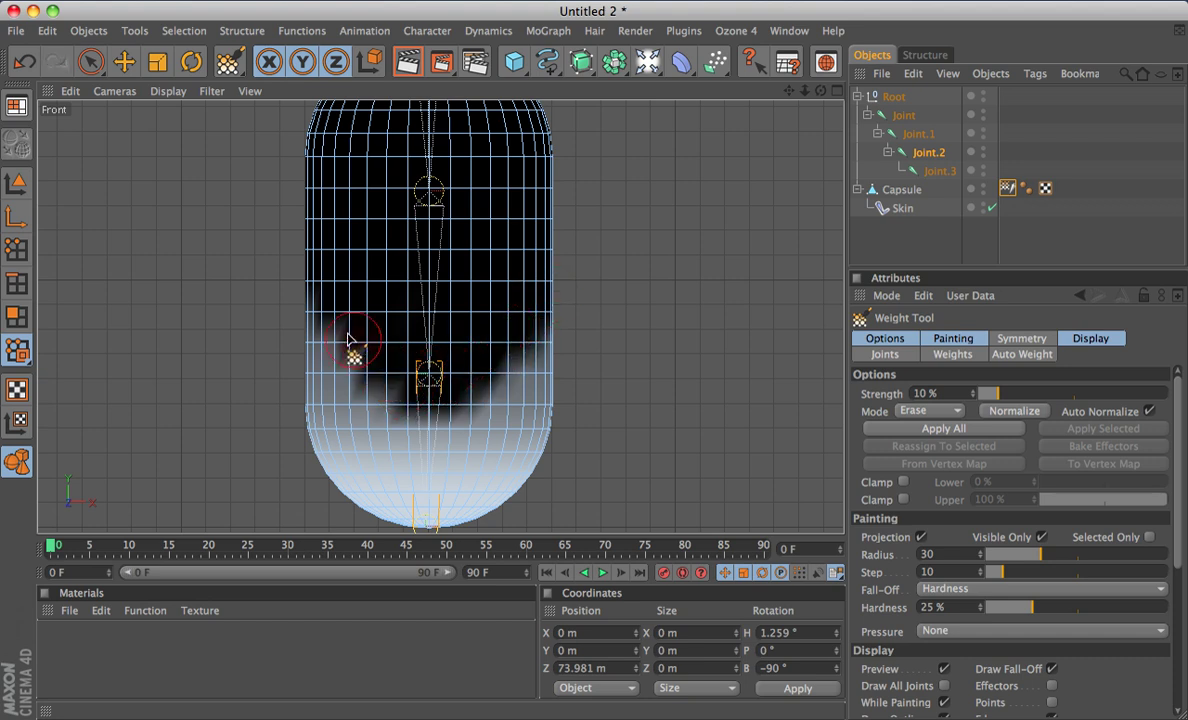
# Step: Rotate Joint.2 to a pitch of about −34° in the Perspective view to bend the capsule's lower part
pyautogui.press('F1')
pyautogui.press('F5')
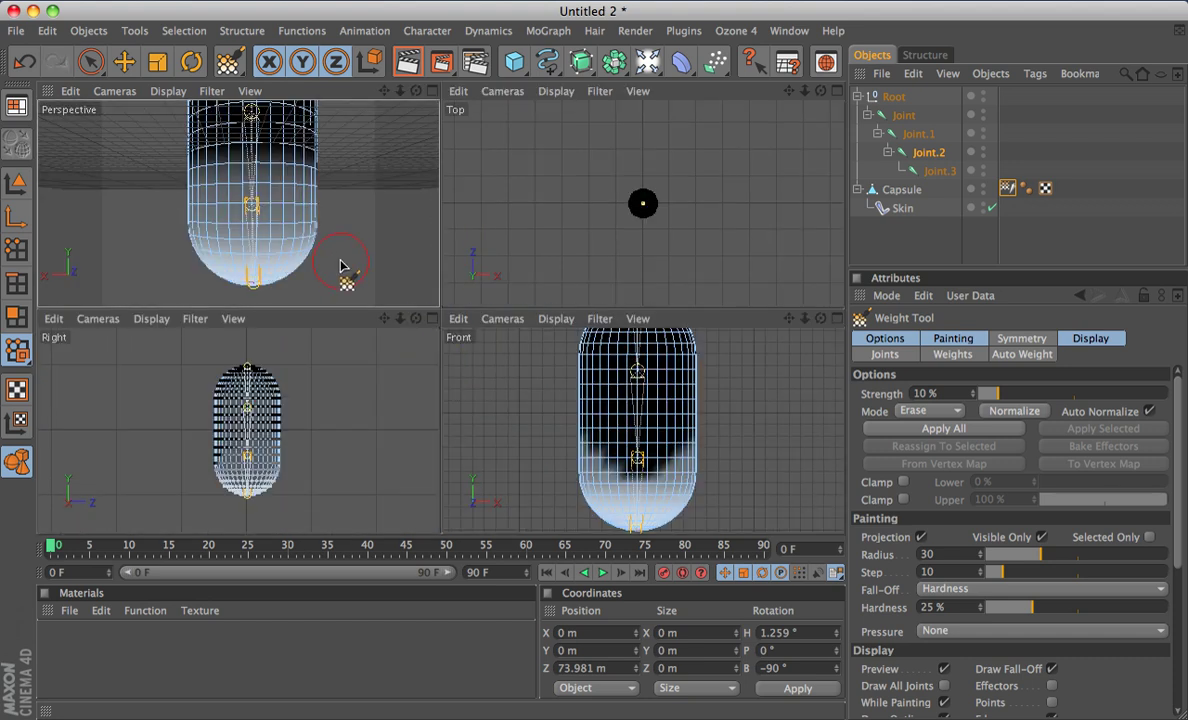
pyautogui.press('F1')
pyautogui.moveTo(425, 337)
pyautogui.keyDown('alt'); pyautogui.mouseDown()
pyautogui.moveTo(525, 348)
pyautogui.moveTo(570, 370)
pyautogui.moveTo(610, 335)
pyautogui.moveTo(425, 332)
pyautogui.moveTo(425, 317)
pyautogui.moveTo(424, 339)
pyautogui.moveTo(549, 430)
pyautogui.mouseUp(); pyautogui.keyUp('alt')
pyautogui.keyDown('alt'); pyautogui.moveTo(459, 393); pyautogui.dragTo(460, 390); pyautogui.keyUp('alt')
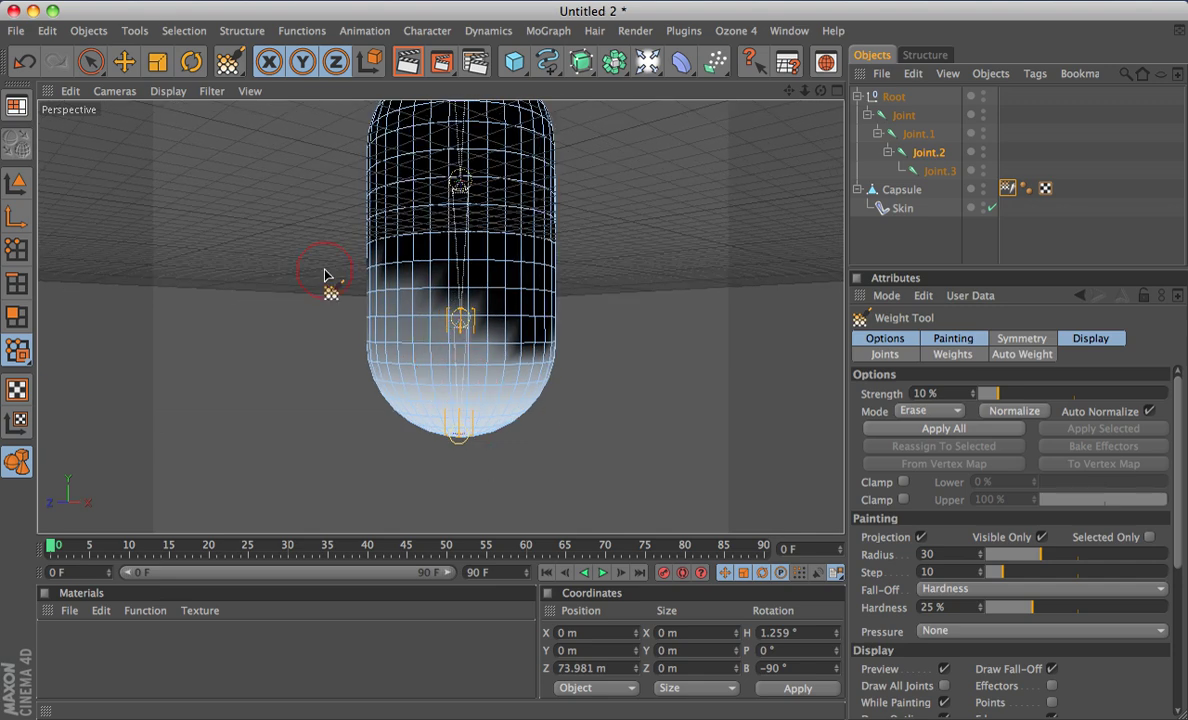
pyautogui.press('r')
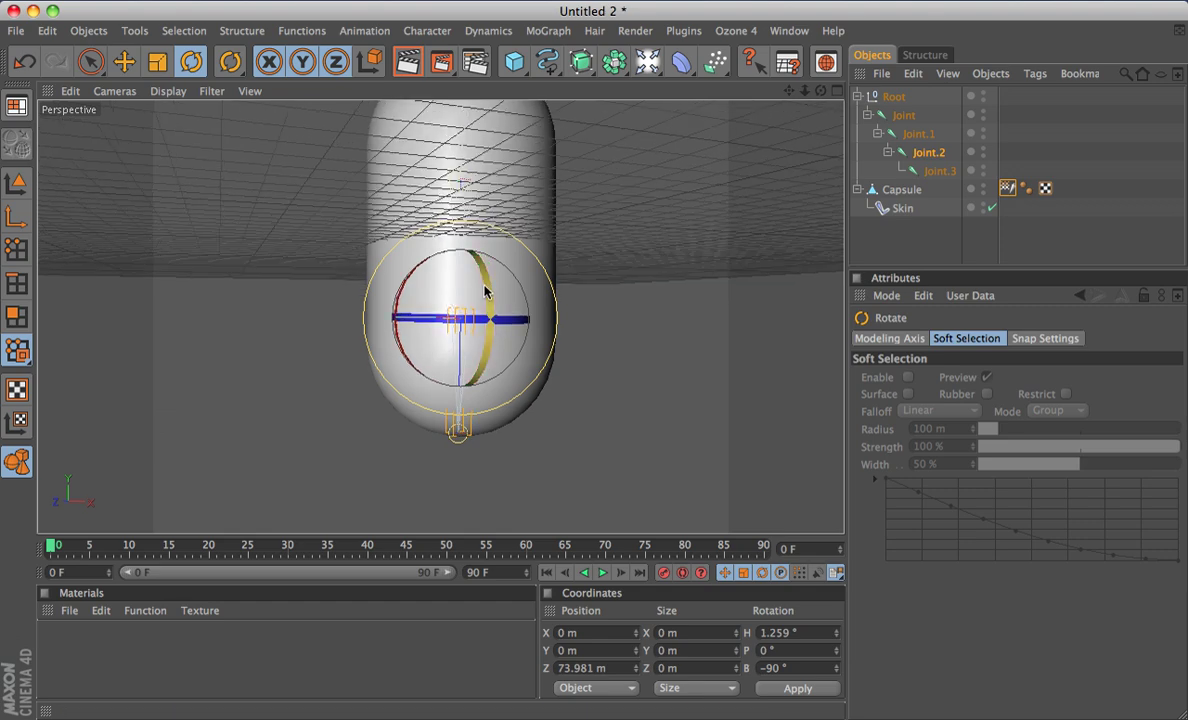
pyautogui.moveTo(472, 287); pyautogui.dragTo(426, 299)
# Step: Render the bent area of the capsule close up and from another angle, and undo the rotation of Joint.2
pyautogui.scroll(8, 438, 300)
pyautogui.hotkey('ctrl', 'r')
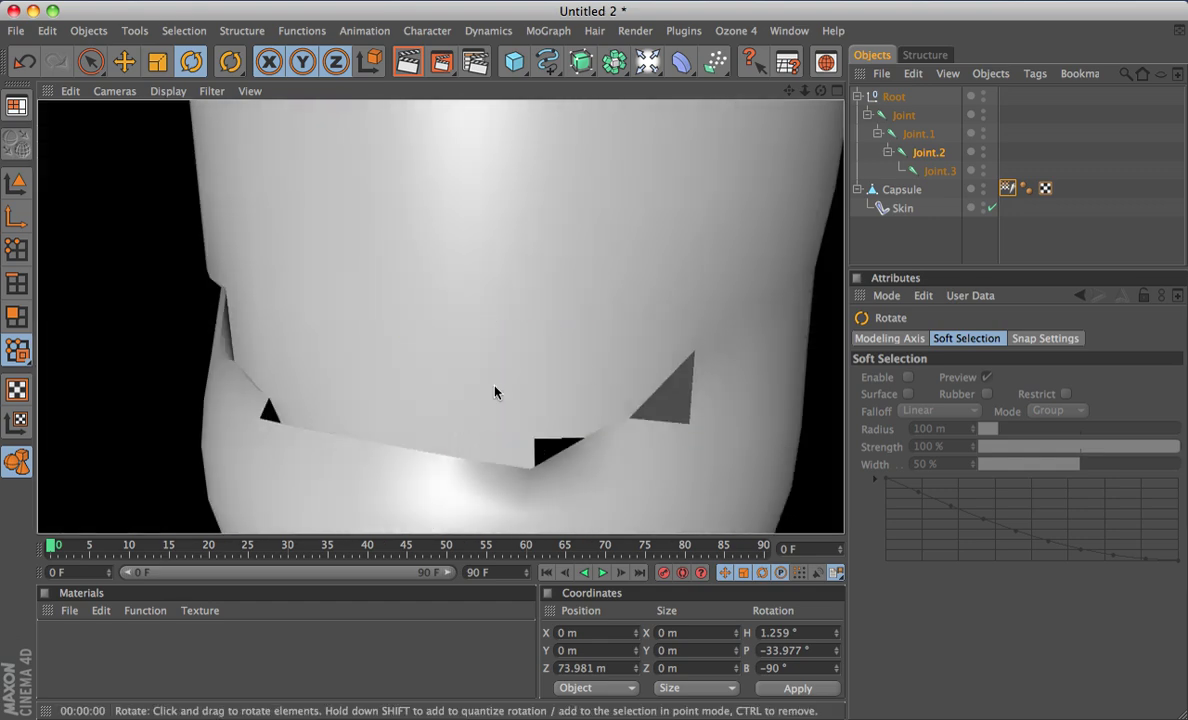
pyautogui.scroll(-4, 470, 445)
pyautogui.keyDown('alt'); pyautogui.moveTo(470, 445); pyautogui.dragTo(483, 400); pyautogui.keyUp('alt')
pyautogui.hotkey('ctrl', 'r')
pyautogui.keyDown('alt'); pyautogui.moveTo(469, 457); pyautogui.dragTo(600, 405); pyautogui.keyUp('alt')
pyautogui.hotkey('ctrl', 'z')
pyautogui.scroll(-10, 455, 439)
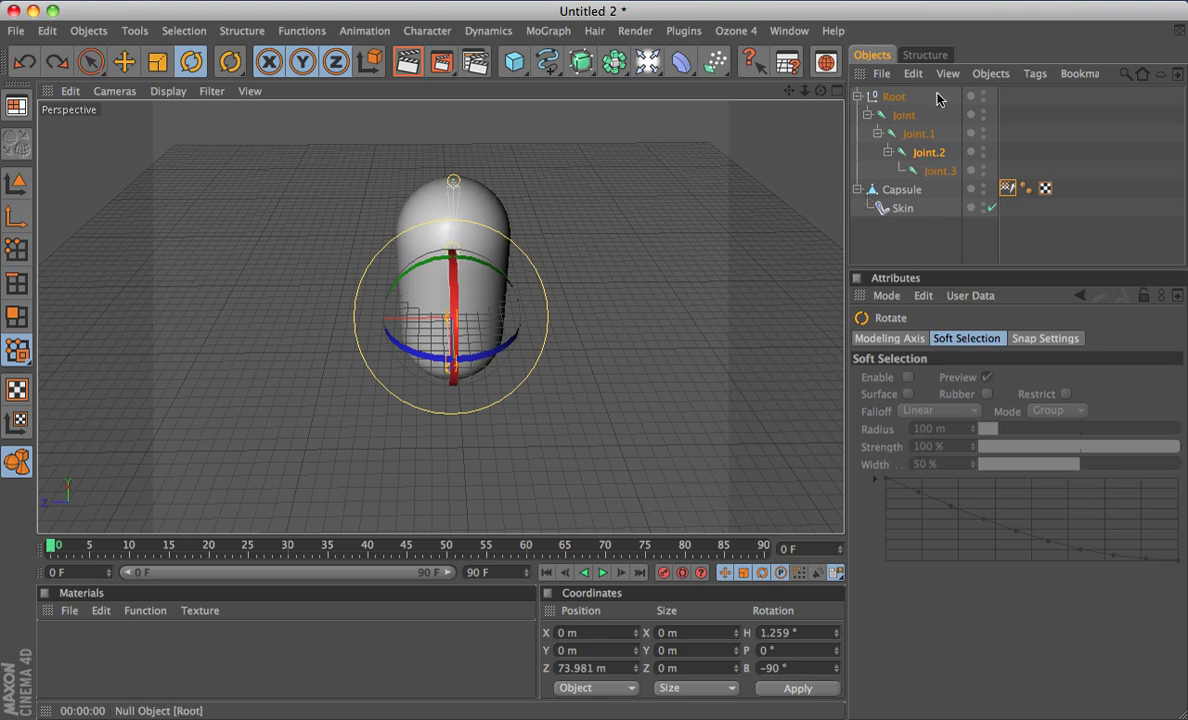
# Step: Rotate the top Joint of the chain slightly, and close the Untitled 2 project without saving its changes
pyautogui.click(901, 116)
pyautogui.moveTo(375, 140)
pyautogui.mouseDown()
pyautogui.moveTo(373, 194)
pyautogui.moveTo(586, 188)
pyautogui.moveTo(355, 225)
pyautogui.moveTo(520, 230)
pyautogui.moveTo(347, 157)
pyautogui.moveTo(378, 120)
pyautogui.mouseUp()
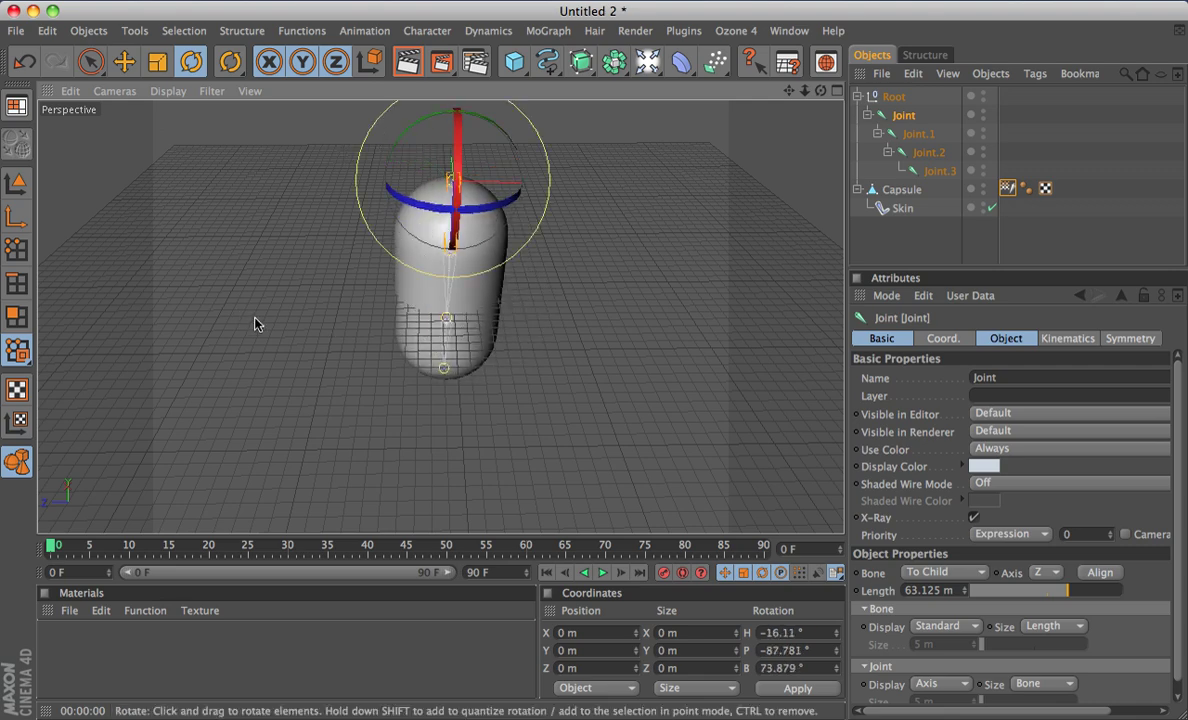
pyautogui.click(14, 11)
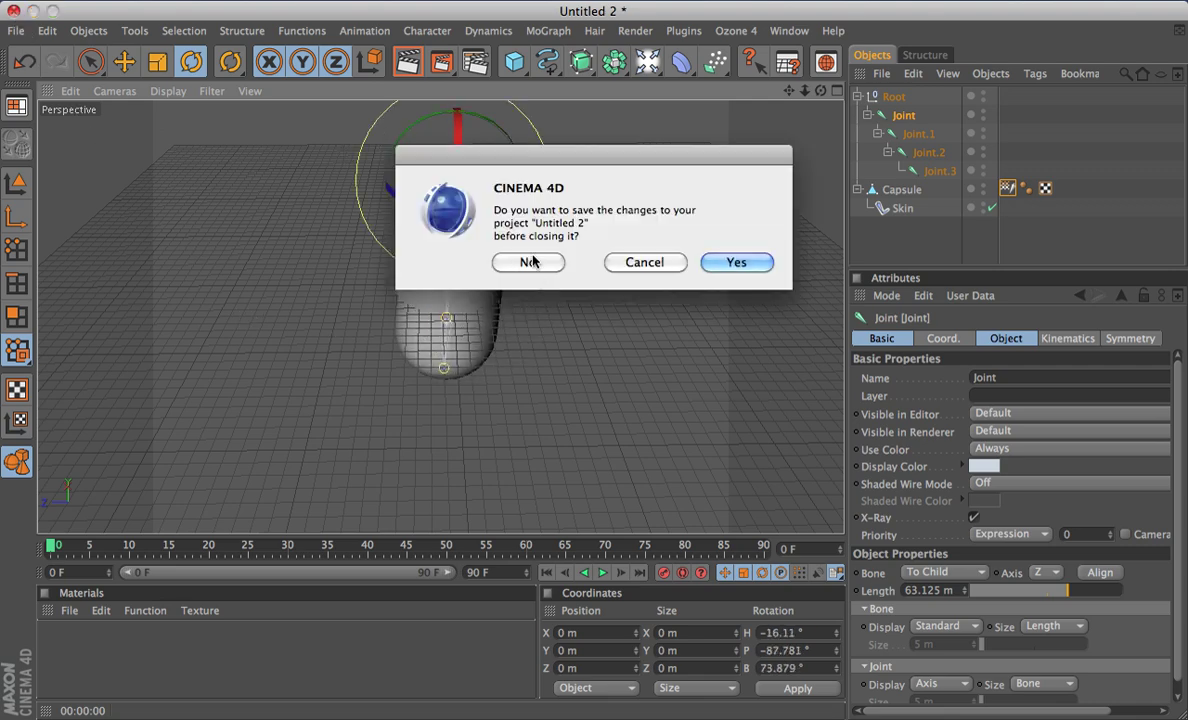
pyautogui.click(530, 262)
# Step: Expand the Body group of FPSCharacter2.c4d, hide the Root rig to view the bare character mesh, and show the rig again
pyautogui.keyDown('alt'); pyautogui.moveTo(560, 355); pyautogui.dragTo(785, 345); pyautogui.keyUp('alt')
pyautogui.keyDown('alt'); pyautogui.moveTo(522, 329); pyautogui.dragTo(571, 365); pyautogui.keyUp('alt')
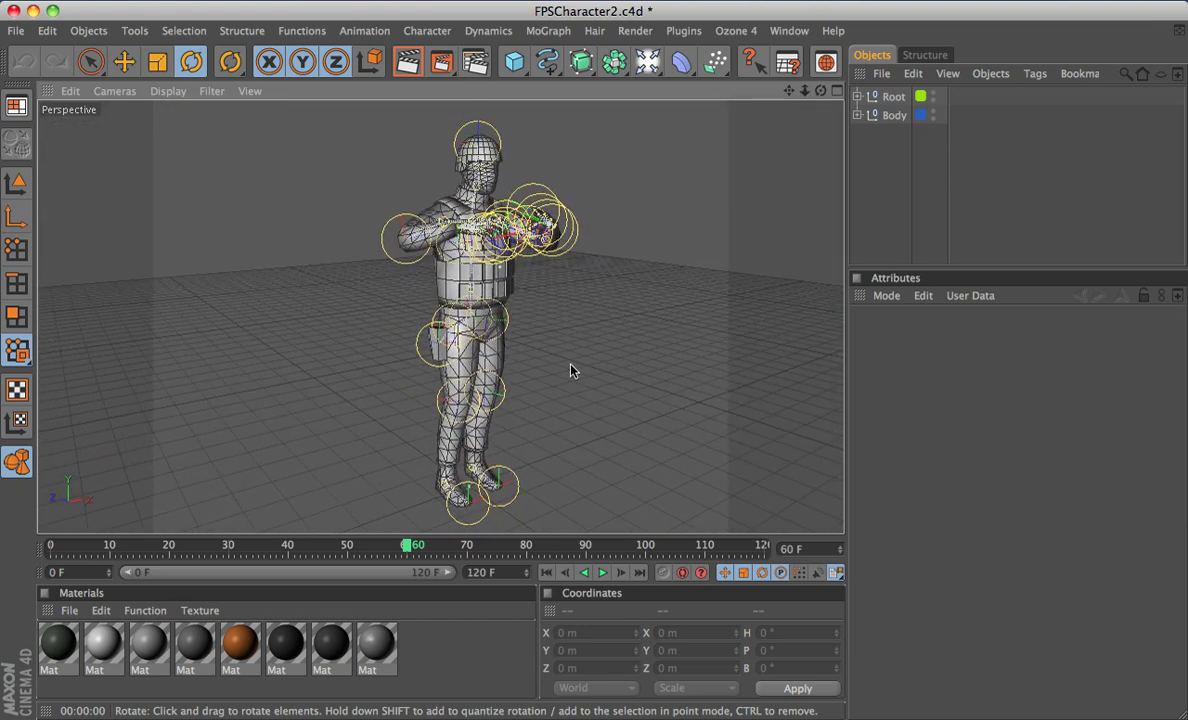
pyautogui.click(858, 115)
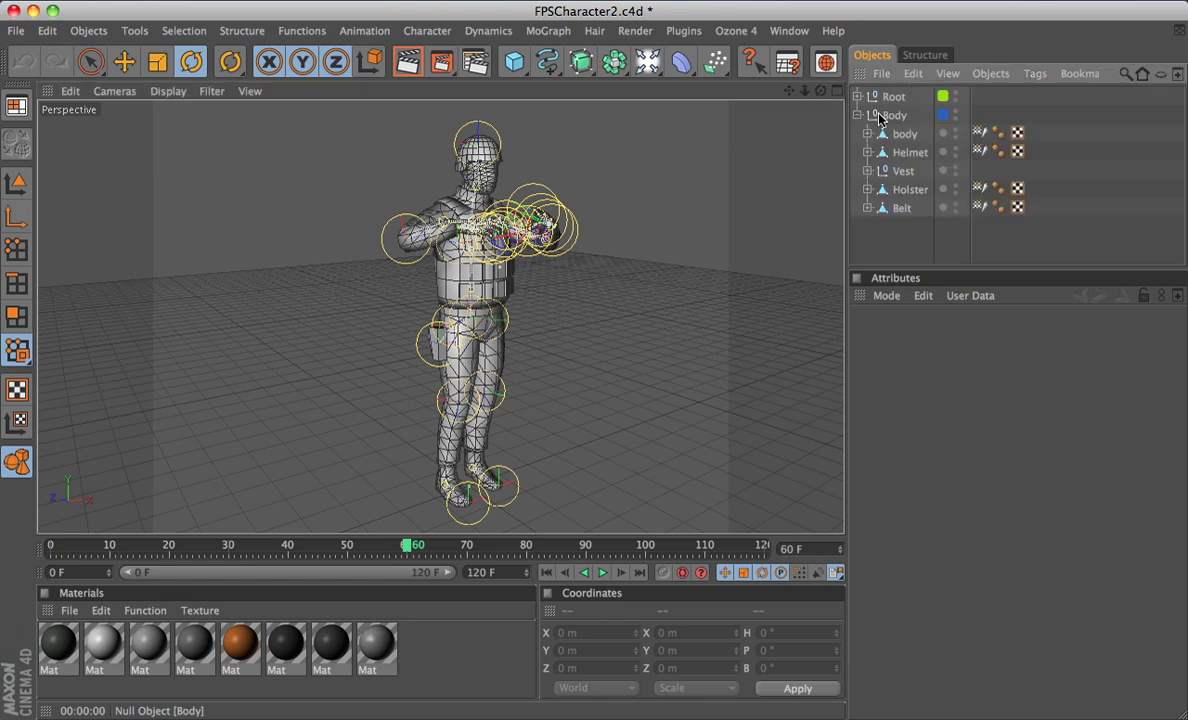
pyautogui.click(955, 94)
pyautogui.moveTo(600, 280)
pyautogui.keyDown('alt'); pyautogui.mouseDown()
pyautogui.moveTo(710, 278)
pyautogui.moveTo(620, 272)
pyautogui.mouseUp(); pyautogui.keyUp('alt')
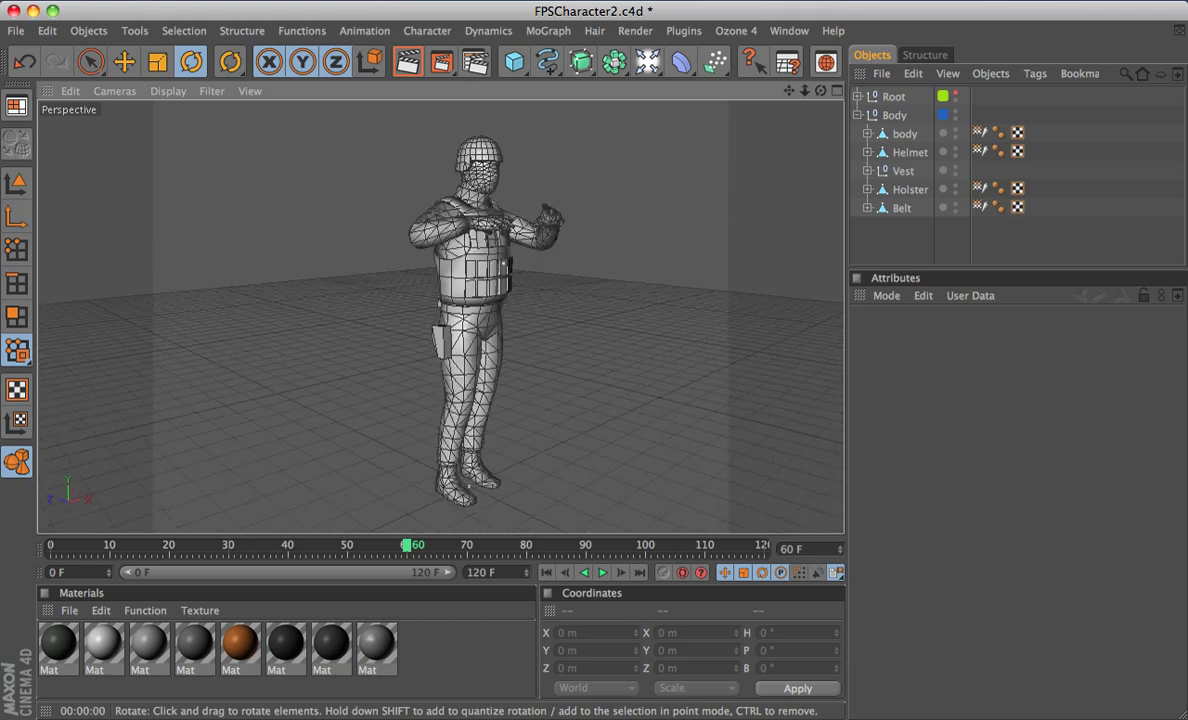
pyautogui.click(955, 94)
# Step: Collapse the Body group, expand the Root hierarchy in an enlarged Object Manager, and examine the joints on the character
pyautogui.click(857, 116)
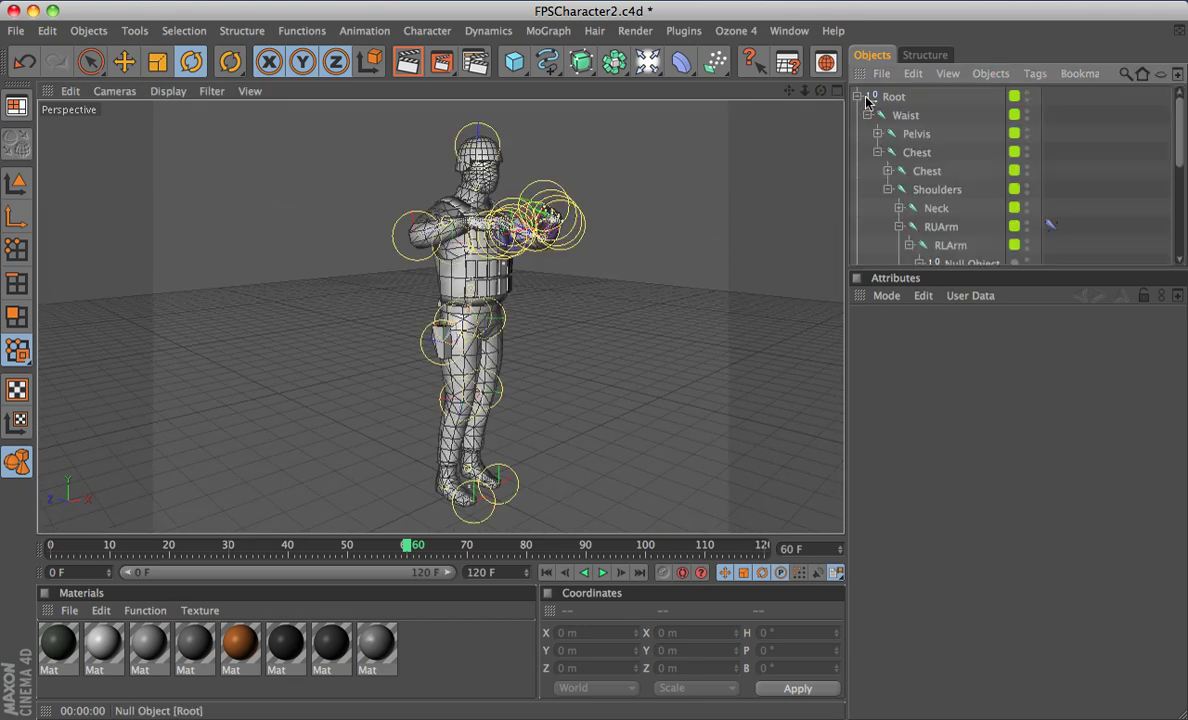
pyautogui.moveTo(952, 268); pyautogui.dragTo(904, 578)
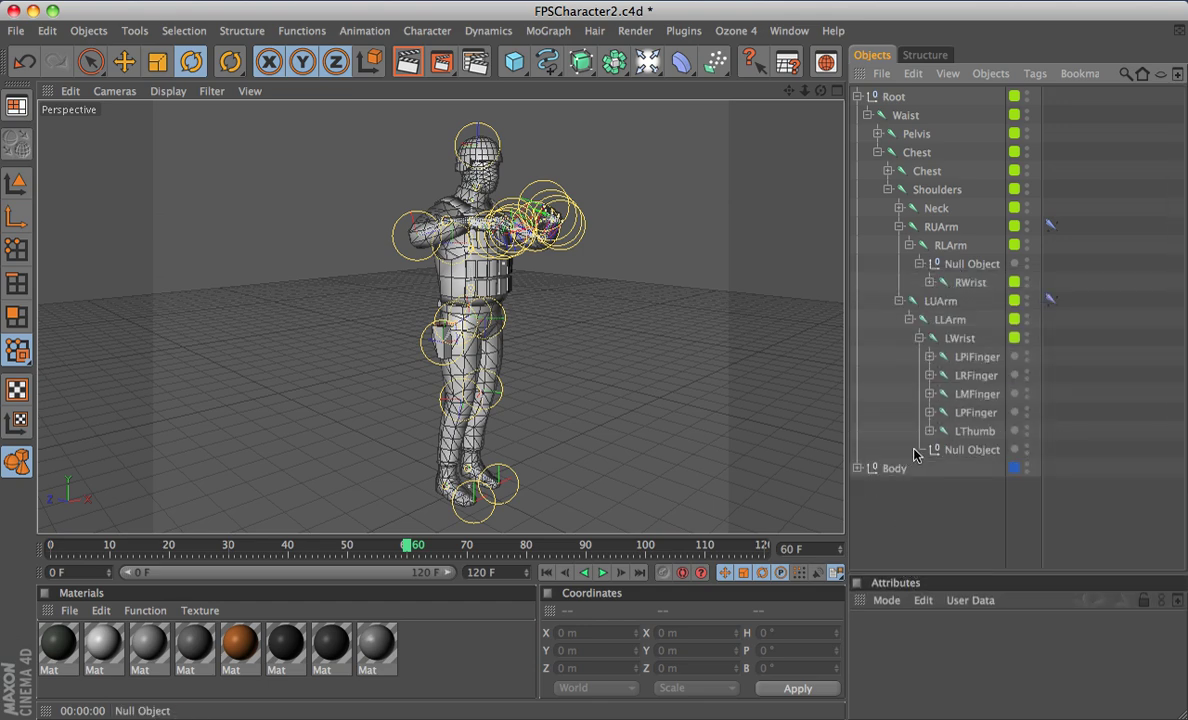
pyautogui.scroll(10, 517, 398)
pyautogui.keyDown('alt'); pyautogui.moveTo(517, 398); pyautogui.dragTo(470, 367, button='middle'); pyautogui.keyUp('alt')
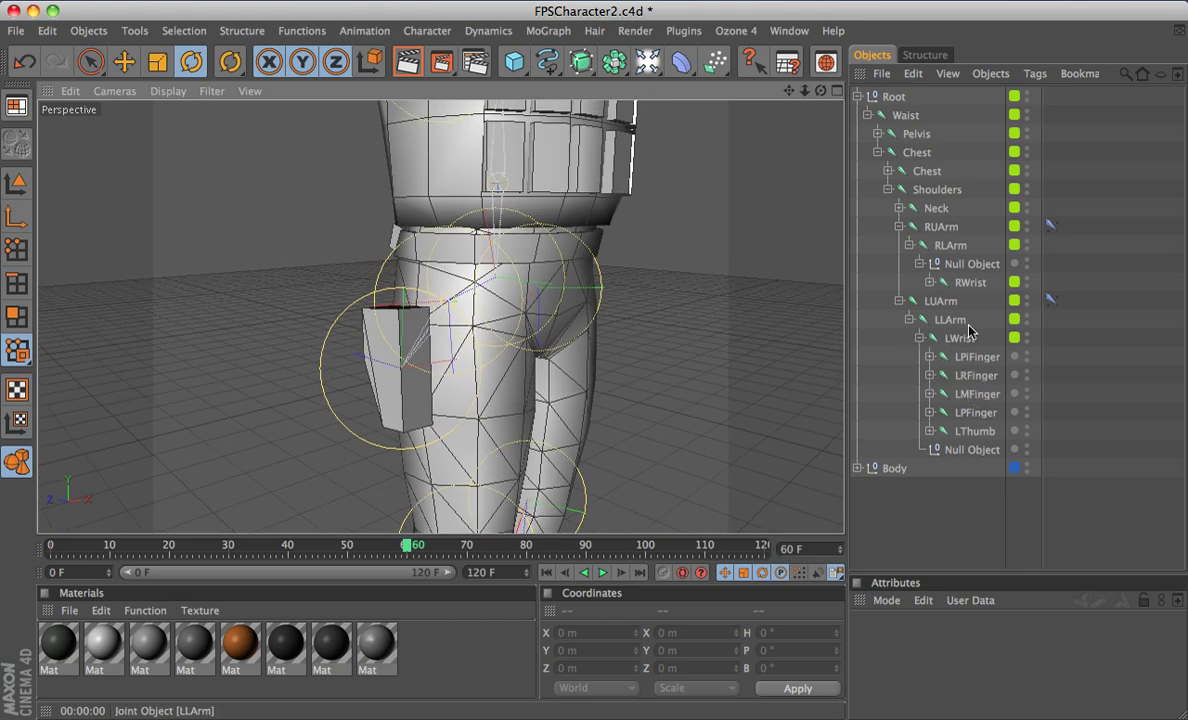
pyautogui.scroll(-8, 485, 268)
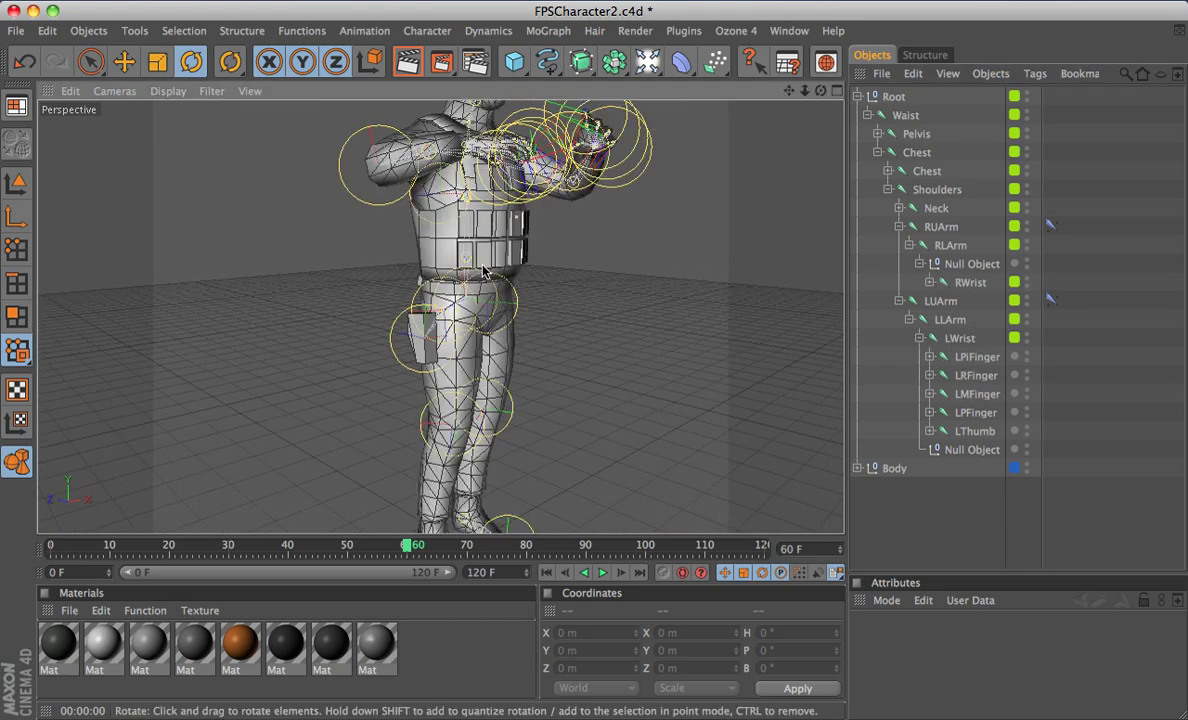
pyautogui.keyDown('alt'); pyautogui.moveTo(446, 246); pyautogui.dragTo(458, 340); pyautogui.keyUp('alt')
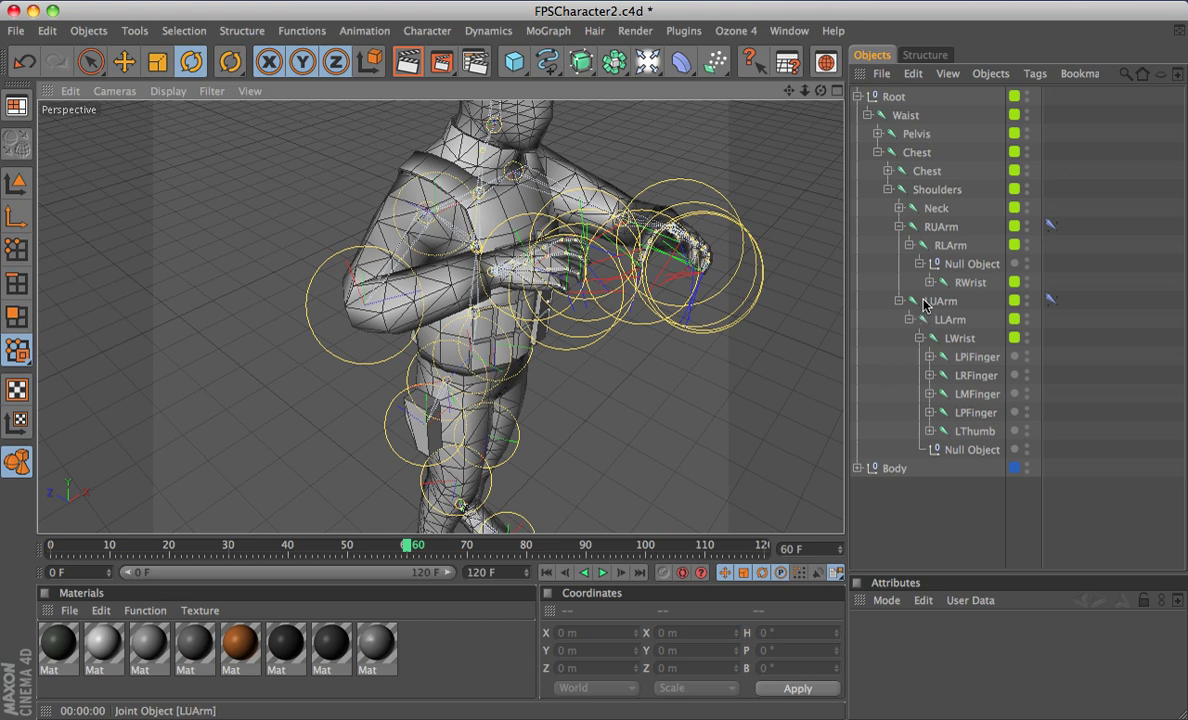
# Step: Test the shoulder deformation by rotating RUArm to about 37.9° heading and −155.3° pitch, render the view, and undo the rotation
pyautogui.click(938, 227)
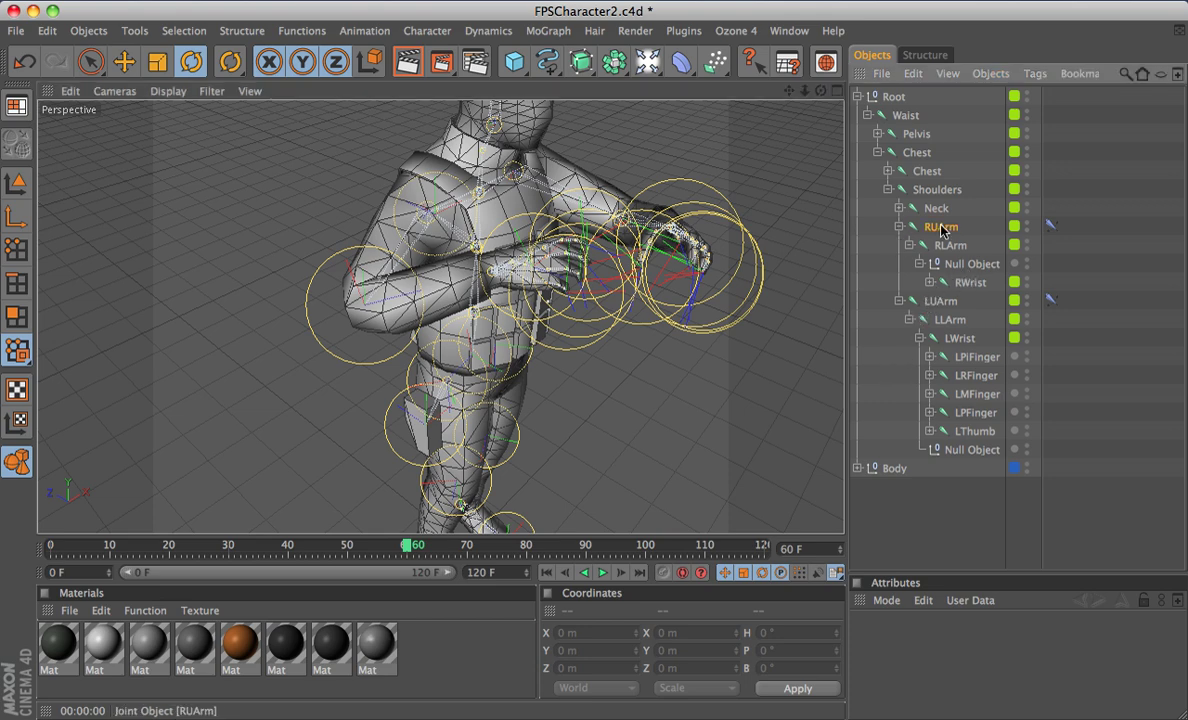
pyautogui.keyDown('alt'); pyautogui.moveTo(430, 238); pyautogui.dragTo(403, 254); pyautogui.keyUp('alt')
pyautogui.scroll(5, 404, 255)
pyautogui.keyDown('alt'); pyautogui.moveTo(422, 256); pyautogui.dragTo(430, 372, button='middle'); pyautogui.keyUp('alt')
pyautogui.press('super+z')
pyautogui.keyDown('alt'); pyautogui.moveTo(427, 257); pyautogui.dragTo(320, 205); pyautogui.keyUp('alt')
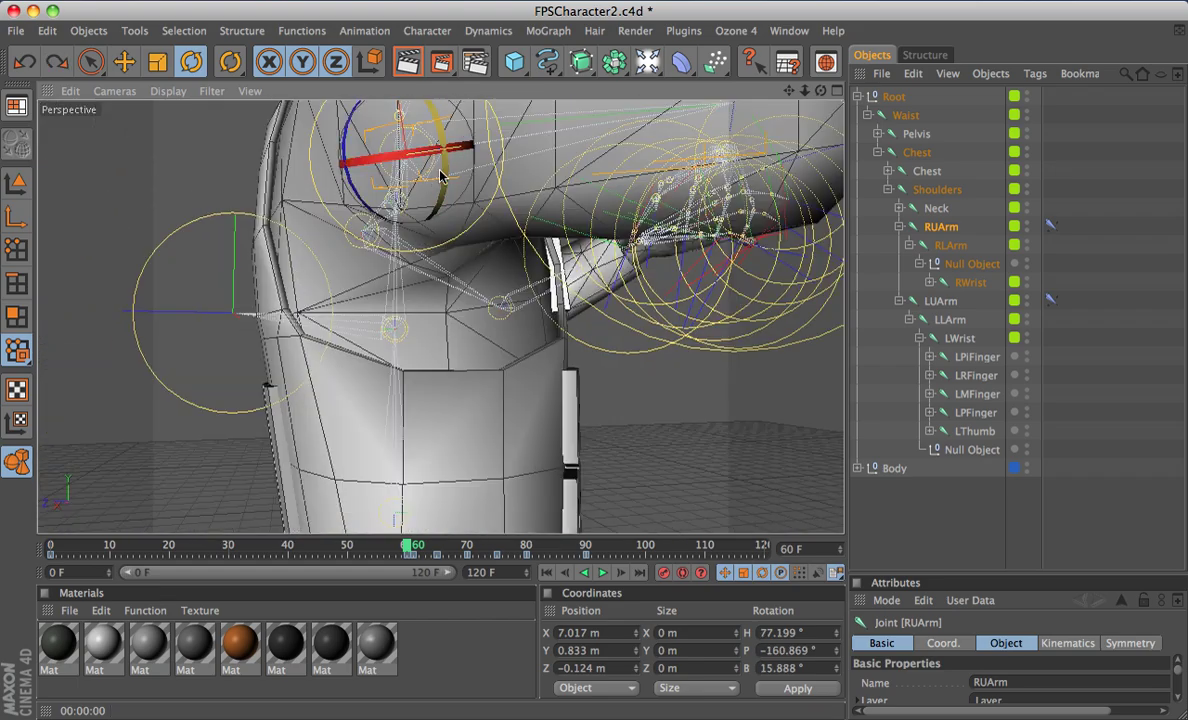
pyautogui.moveTo(428, 165); pyautogui.dragTo(421, 275)
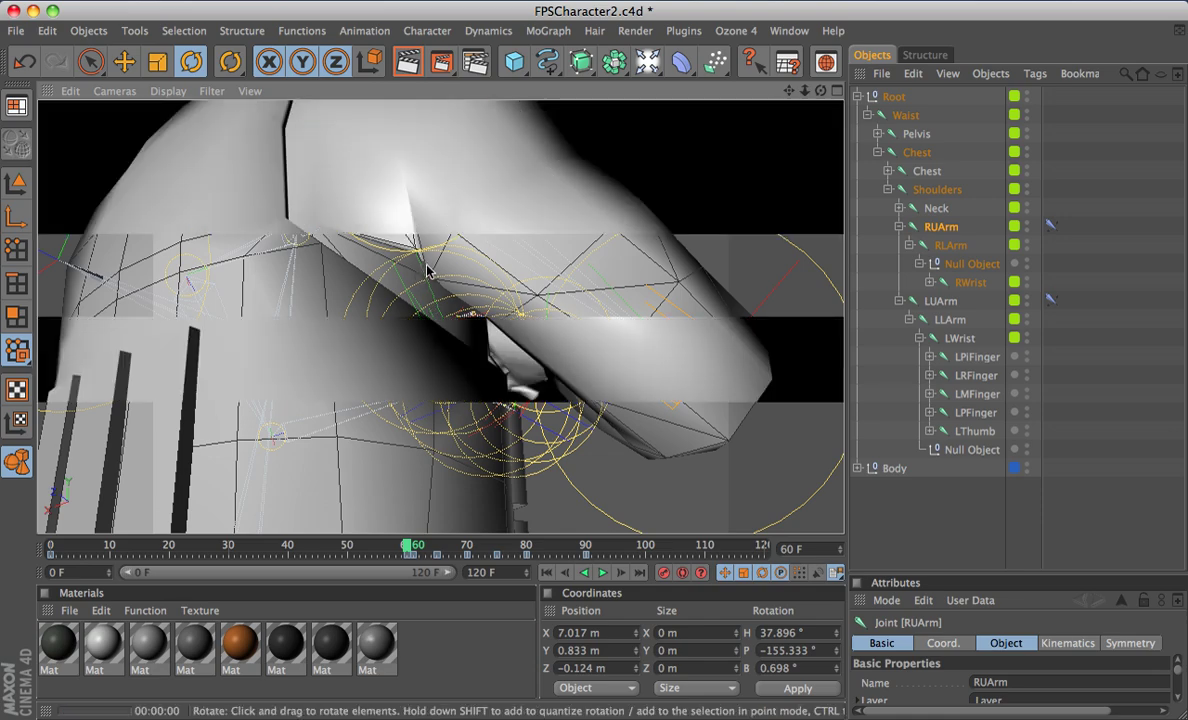
pyautogui.click(418, 265)
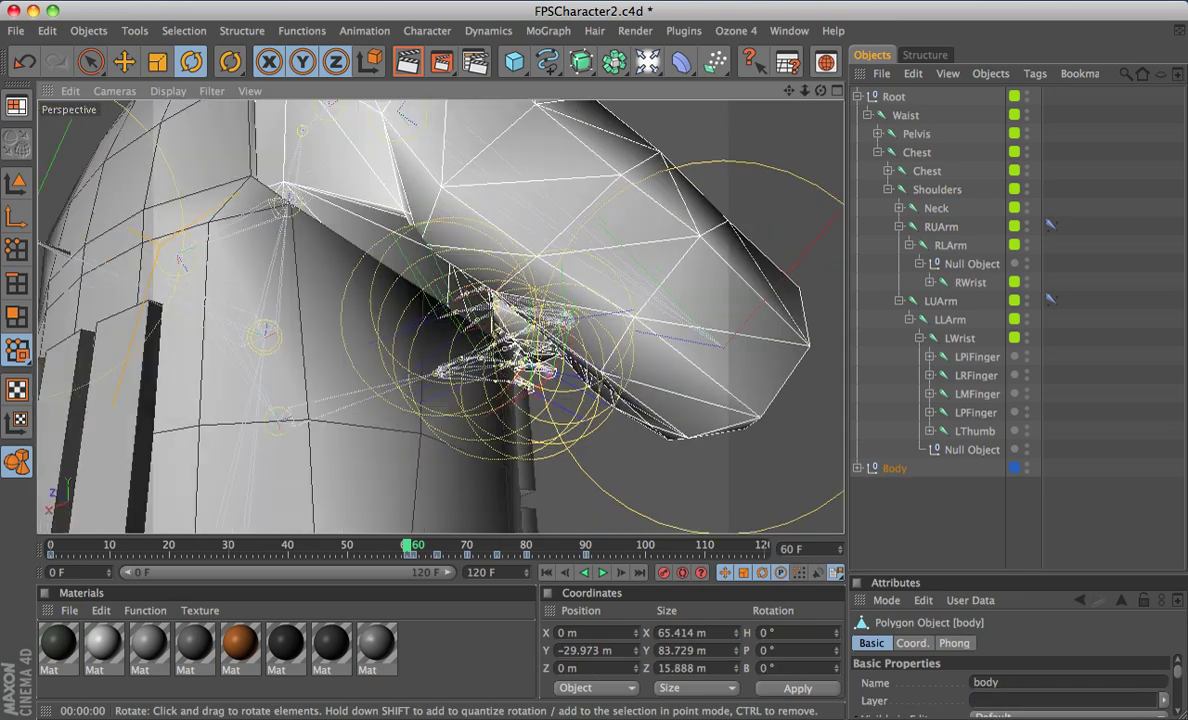
pyautogui.press('super+z')
pyautogui.press('super+z')
# Step: Examine the character's legs, upper body and arms with their joints from several angles
pyautogui.scroll(-10, 403, 310)
pyautogui.keyDown('alt'); pyautogui.moveTo(430, 330); pyautogui.dragTo(360, 365); pyautogui.keyUp('alt')
pyautogui.keyDown('alt'); pyautogui.moveTo(385, 510); pyautogui.dragTo(359, 441, button='middle'); pyautogui.keyUp('alt')
pyautogui.keyDown('alt'); pyautogui.moveTo(345, 469); pyautogui.dragTo(340, 430); pyautogui.keyUp('alt')
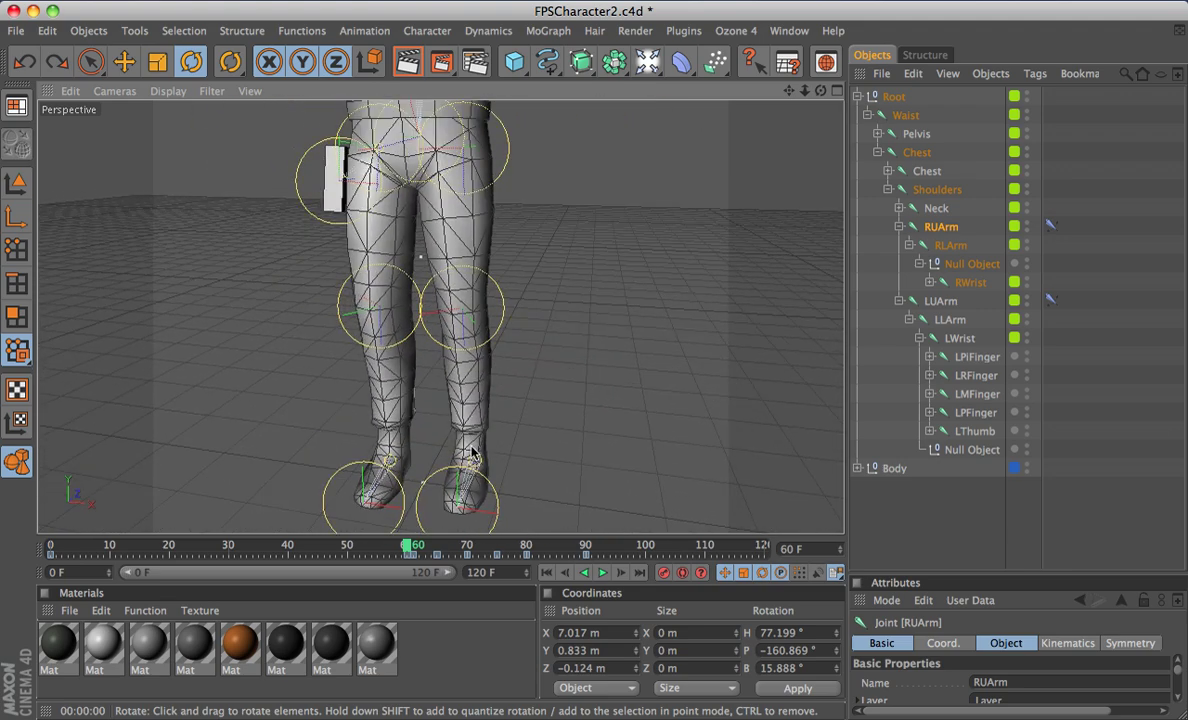
pyautogui.keyDown('alt'); pyautogui.moveTo(412, 165); pyautogui.dragTo(433, 286, button='middle'); pyautogui.keyUp('alt')
pyautogui.keyDown('alt'); pyautogui.moveTo(517, 207); pyautogui.dragTo(350, 230); pyautogui.keyUp('alt')
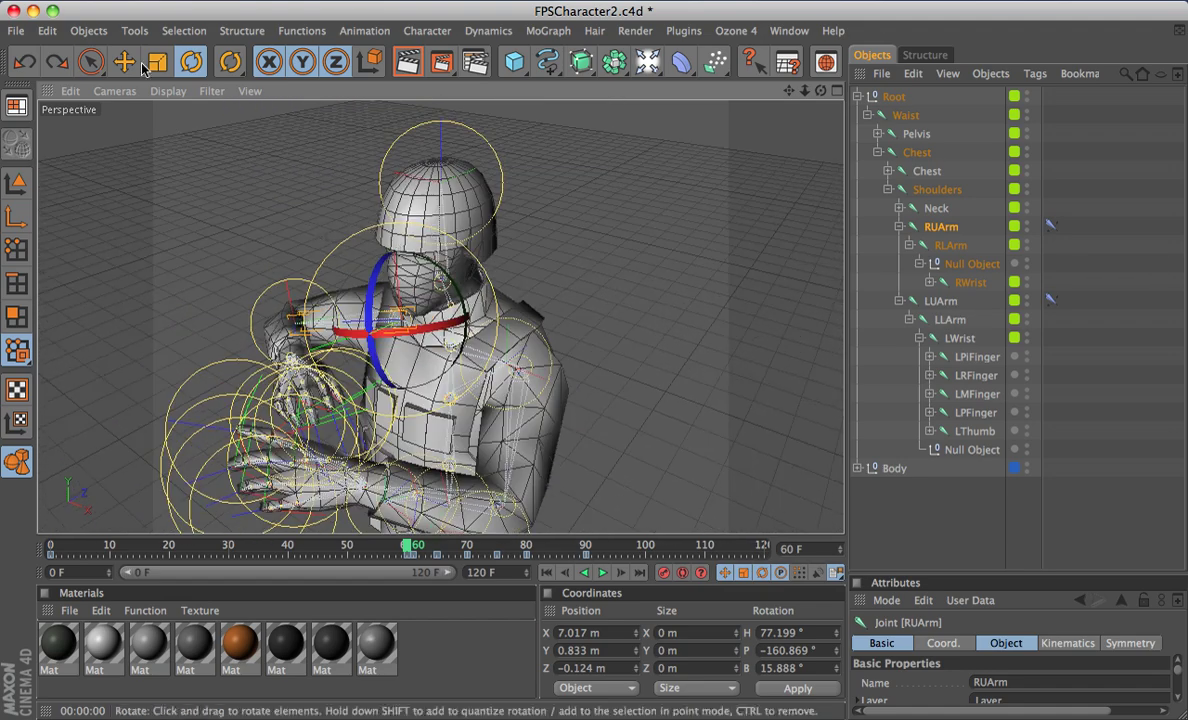
# Step: Activate the Weight Tool and examine the weights of RUArm on the character's right arm
pyautogui.click(229, 64)
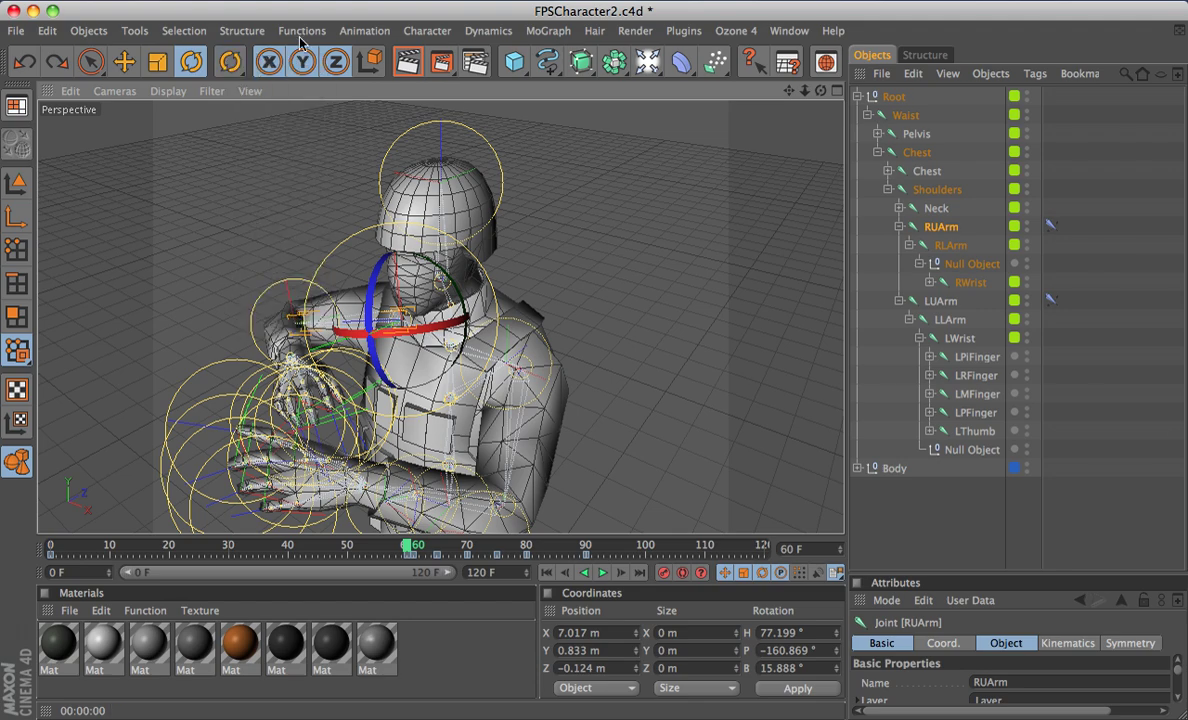
pyautogui.click(424, 31)
pyautogui.click(445, 366)
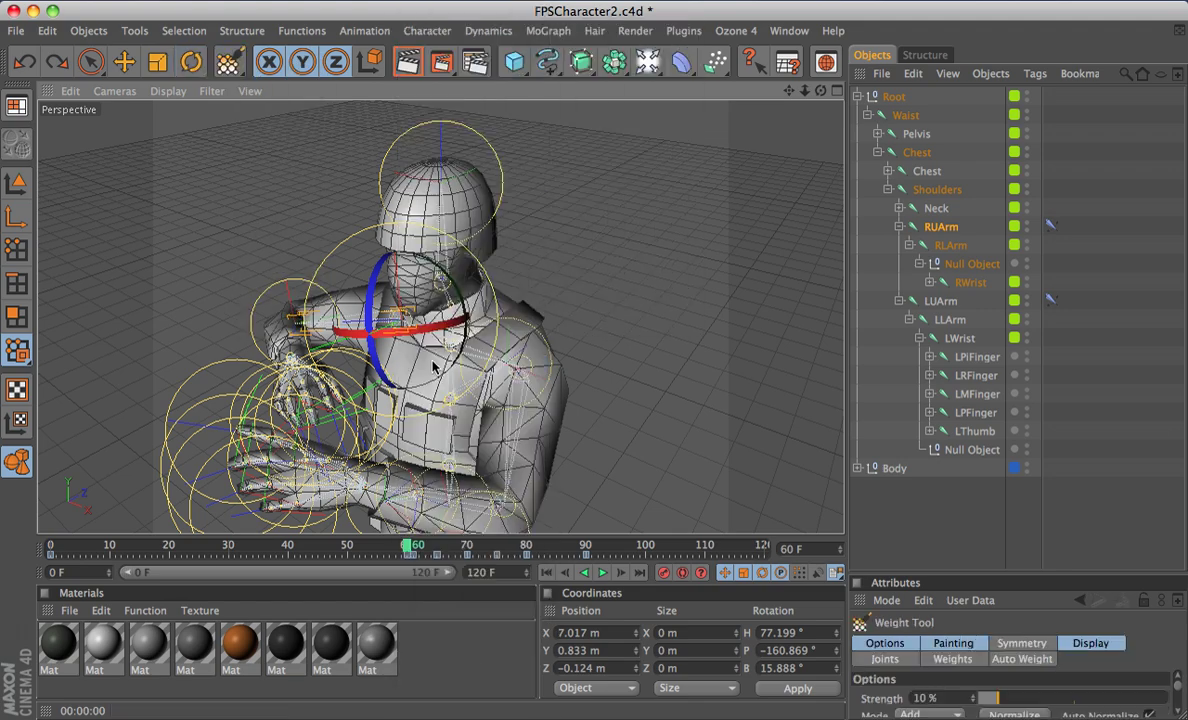
pyautogui.keyDown('alt'); pyautogui.moveTo(432, 362); pyautogui.dragTo(434, 358, button='middle'); pyautogui.keyUp('alt')
pyautogui.keyDown('alt'); pyautogui.moveTo(434, 358); pyautogui.dragTo(413, 367); pyautogui.keyUp('alt')
pyautogui.scroll(5, 572, 344)
pyautogui.scroll(-3, 589, 335)
pyautogui.keyDown('alt'); pyautogui.moveTo(592, 333); pyautogui.dragTo(432, 233); pyautogui.keyUp('alt')
pyautogui.keyDown('alt'); pyautogui.moveTo(476, 308); pyautogui.dragTo(762, 320); pyautogui.keyUp('alt')
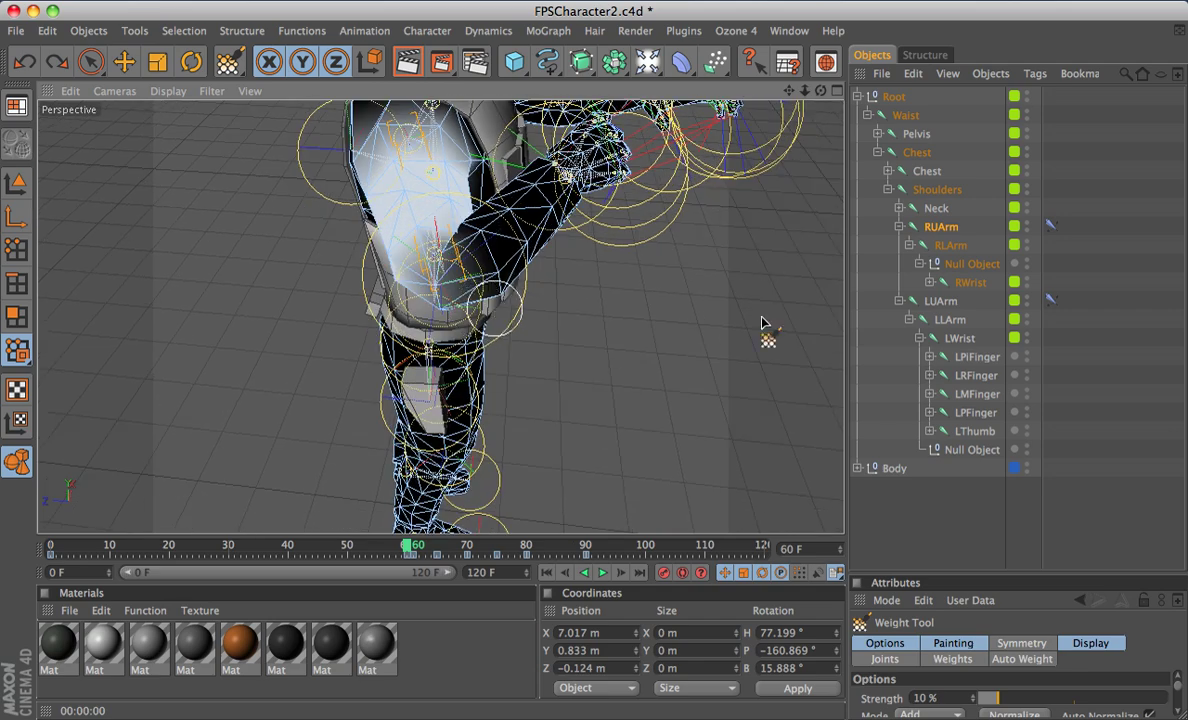
# Step: Examine the weights of RLArm, expand RWrist, and examine the weights of RTHumb on the right hand
pyautogui.click(950, 246)
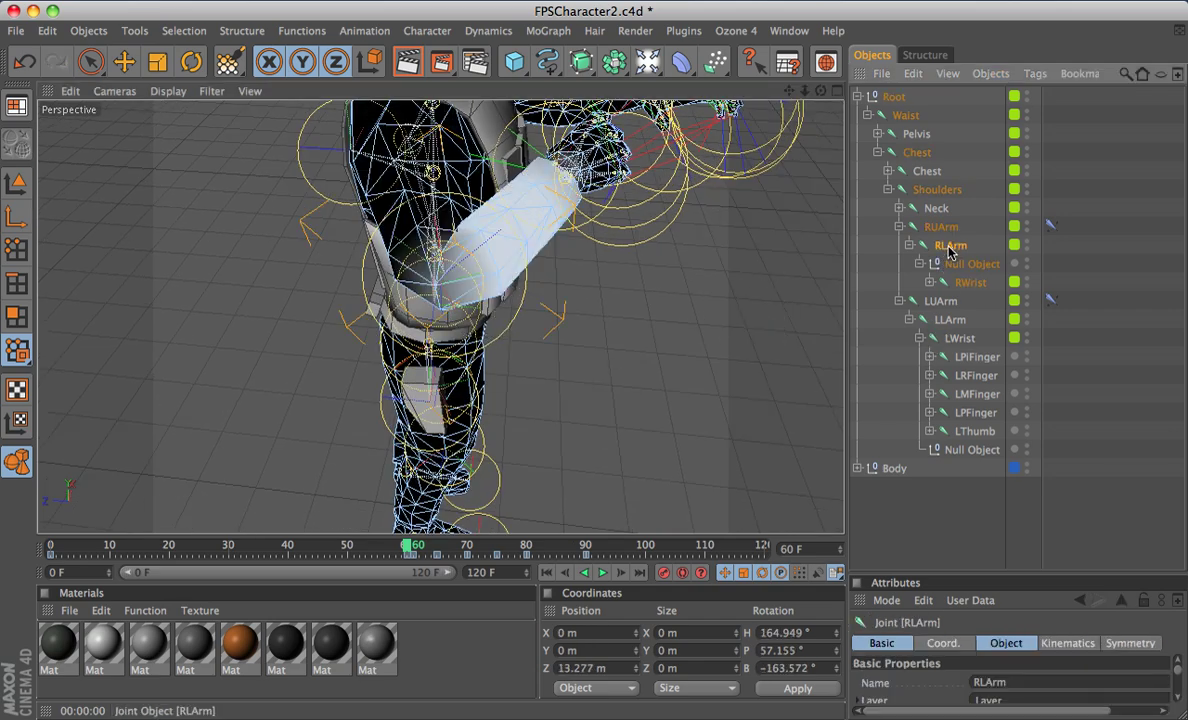
pyautogui.keyDown('alt'); pyautogui.moveTo(540, 318); pyautogui.dragTo(622, 385); pyautogui.keyUp('alt')
pyautogui.click(929, 283)
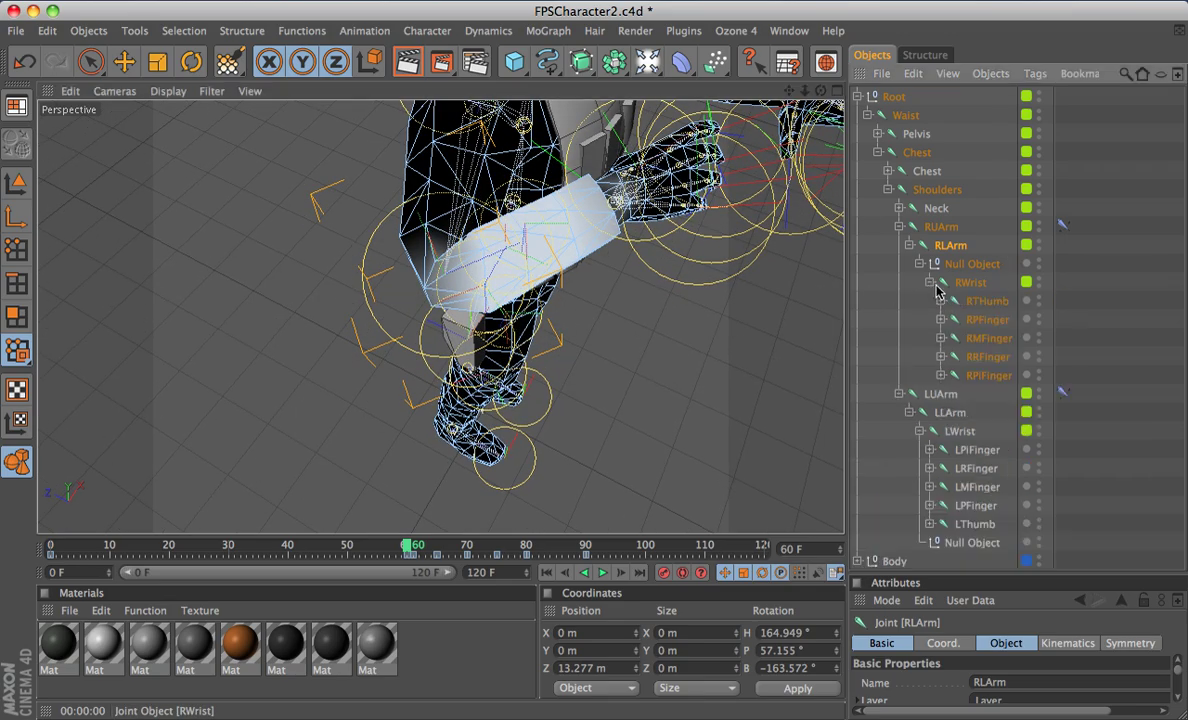
pyautogui.click(986, 302)
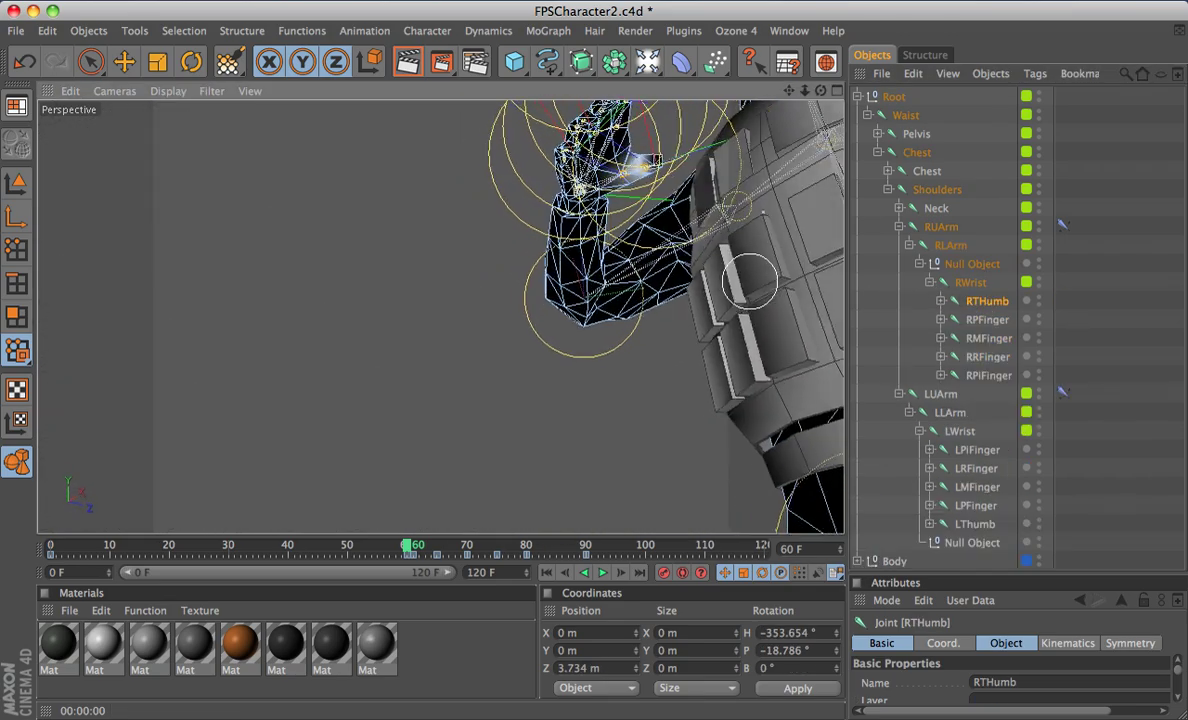
pyautogui.keyDown('alt'); pyautogui.moveTo(748, 280); pyautogui.dragTo(671, 252); pyautogui.keyUp('alt')
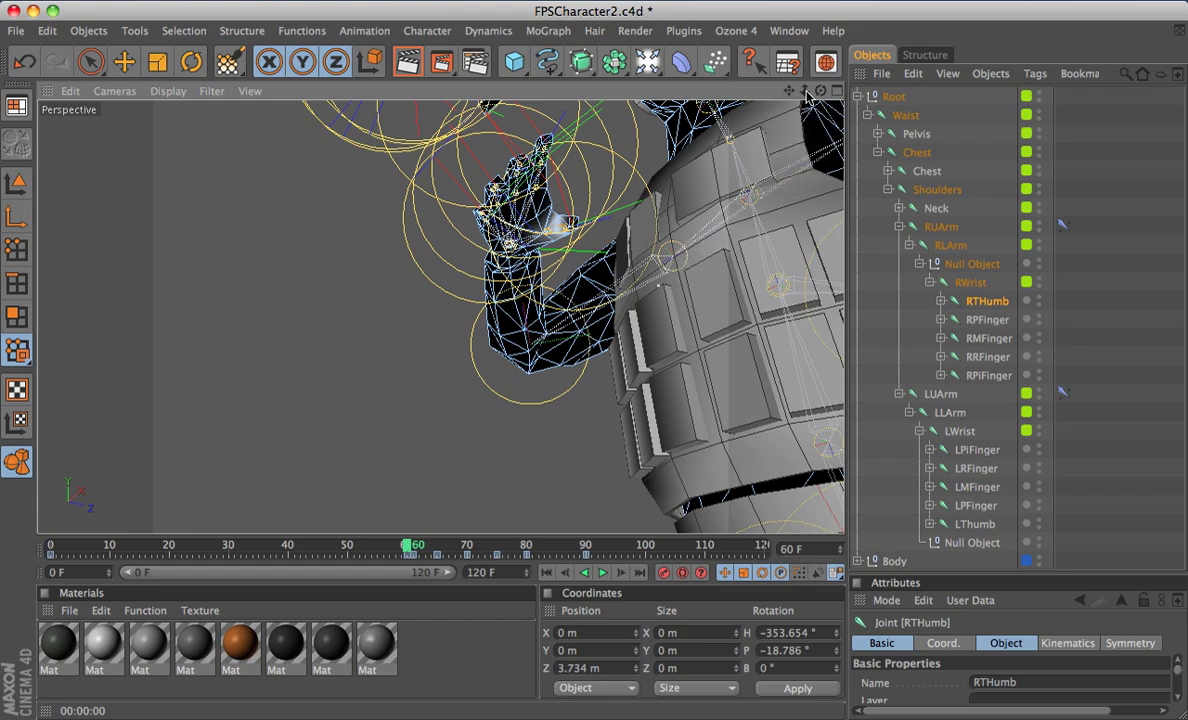
pyautogui.moveTo(806, 94); pyautogui.dragTo(820, 93)
pyautogui.keyDown('alt'); pyautogui.moveTo(565, 185); pyautogui.dragTo(514, 277, button='middle'); pyautogui.keyUp('alt')
pyautogui.keyDown('alt'); pyautogui.moveTo(600, 284); pyautogui.dragTo(632, 271); pyautogui.keyUp('alt')
pyautogui.keyDown('alt'); pyautogui.moveTo(560, 295); pyautogui.dragTo(640, 275); pyautogui.keyUp('alt')
# Step: Switch to the Live Selection tool in point mode, and select the Body null near the character's right forearm view
pyautogui.press('super+s')
pyautogui.scroll(-10, 606, 290)
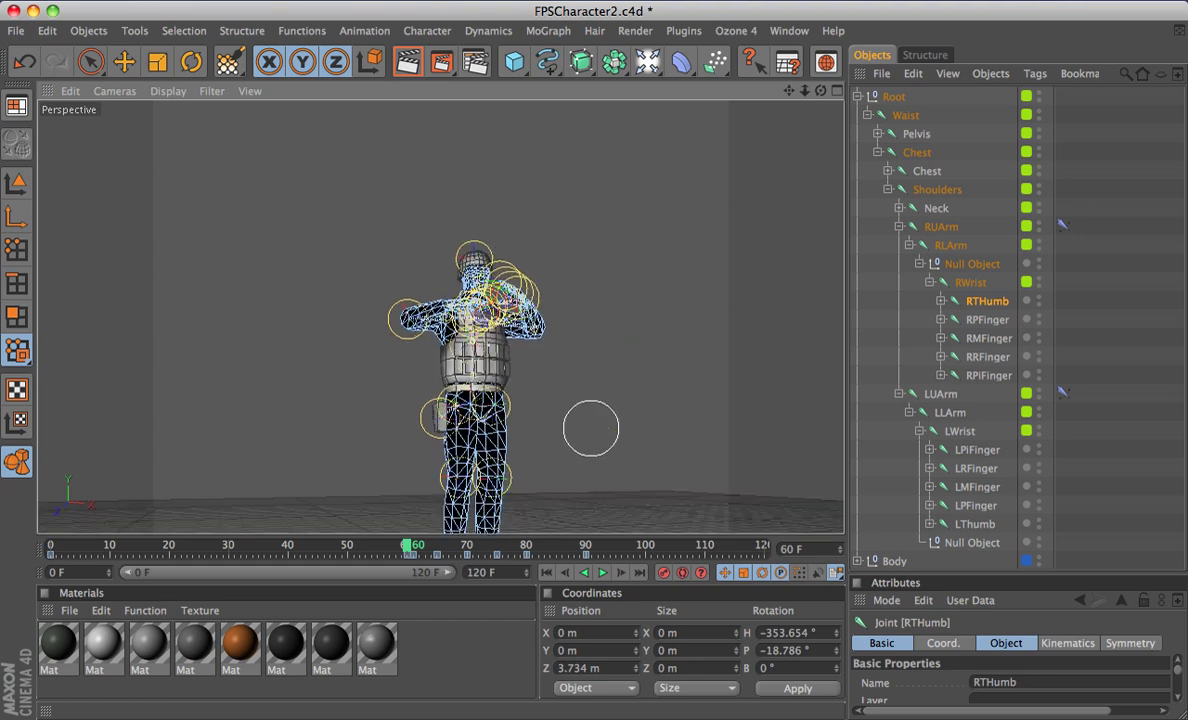
pyautogui.keyDown('alt'); pyautogui.moveTo(591, 428); pyautogui.dragTo(275, 248); pyautogui.keyUp('alt')
pyautogui.click(96, 71)
pyautogui.scroll(10, 340, 368)
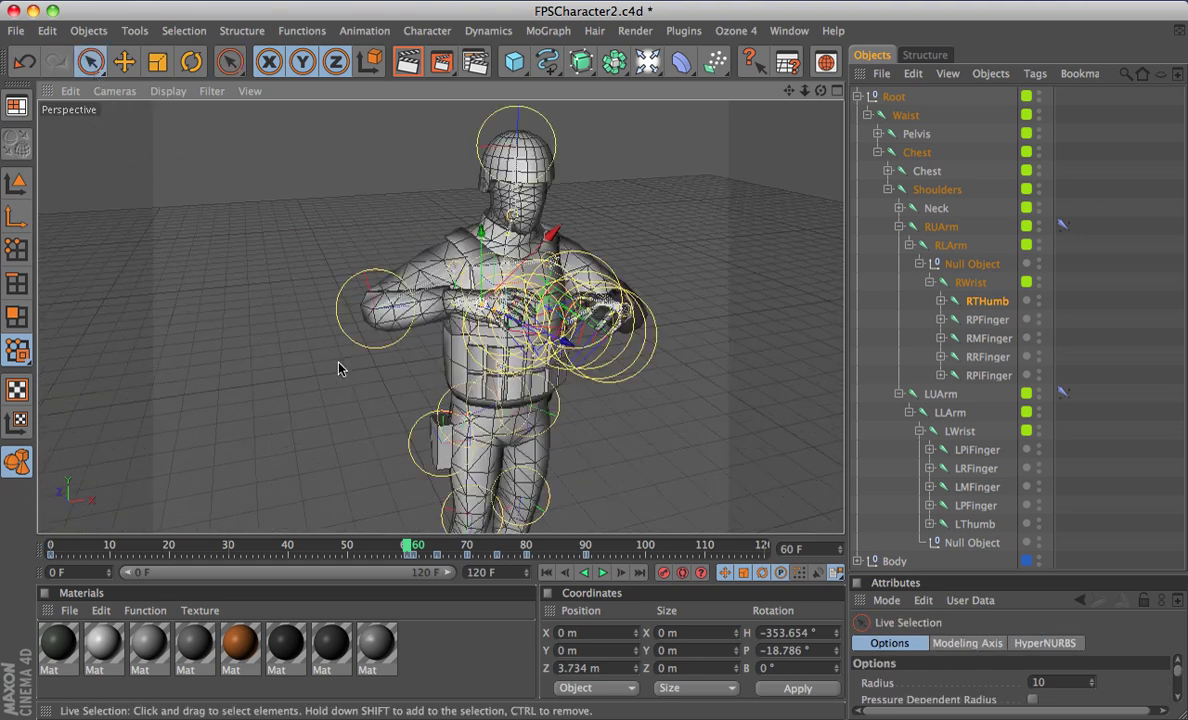
pyautogui.press('Return')
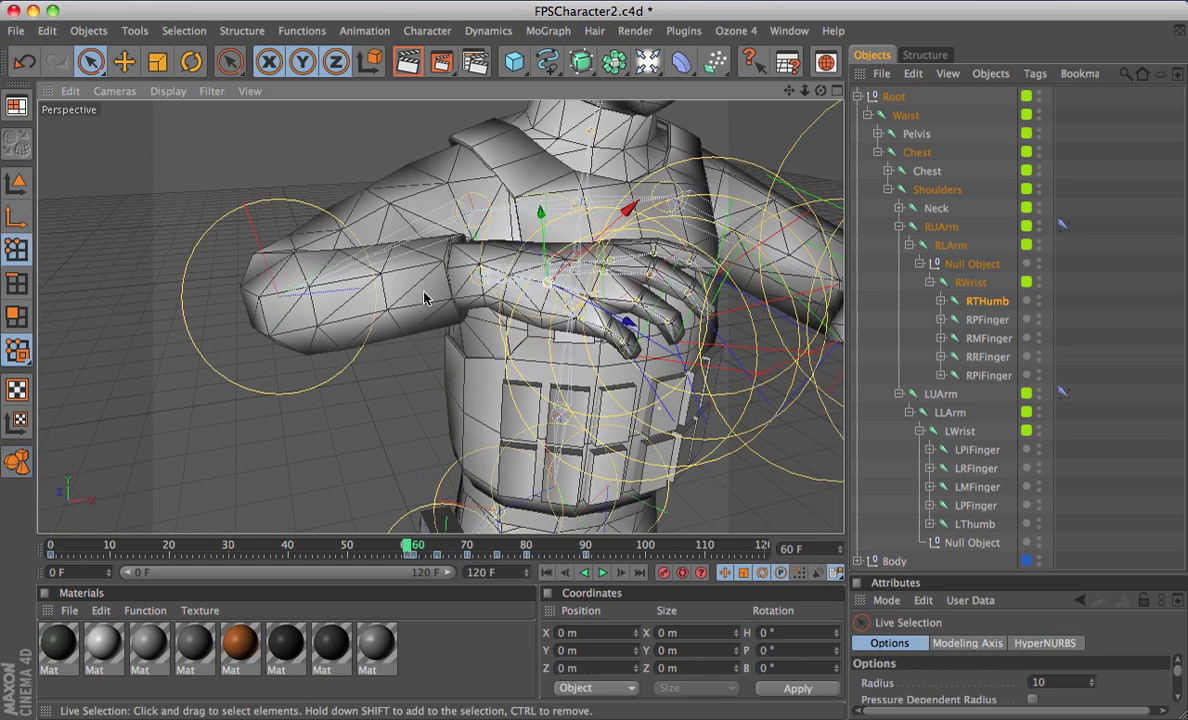
pyautogui.click(895, 563)
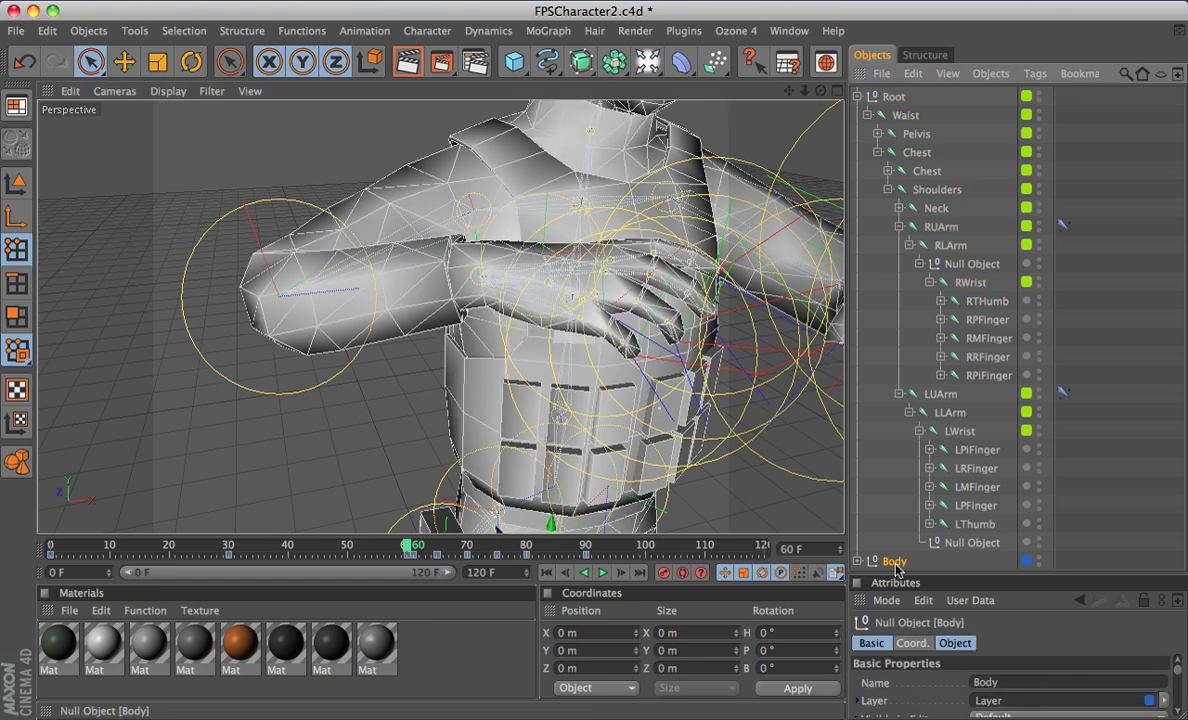